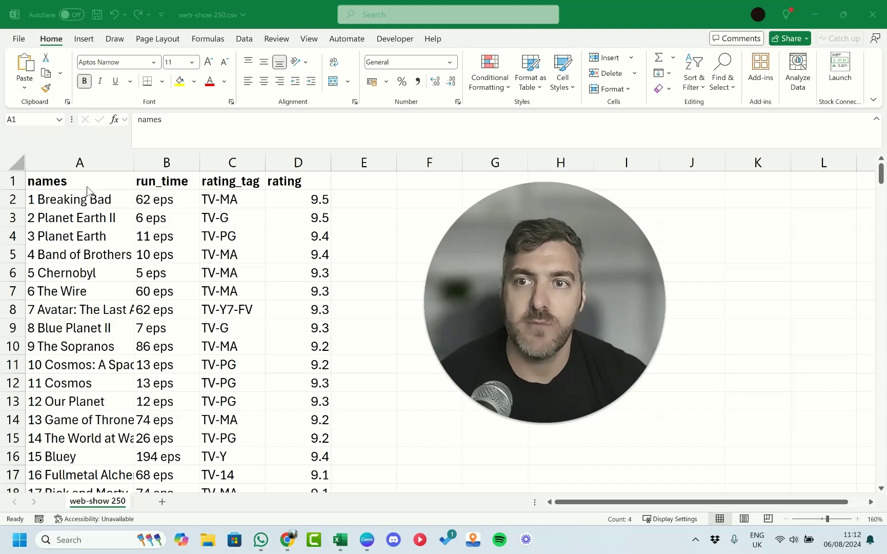
- Fill the names header cell A1 with the standard light green color
{"action": "left_click", "coordinate": [72, 182]}
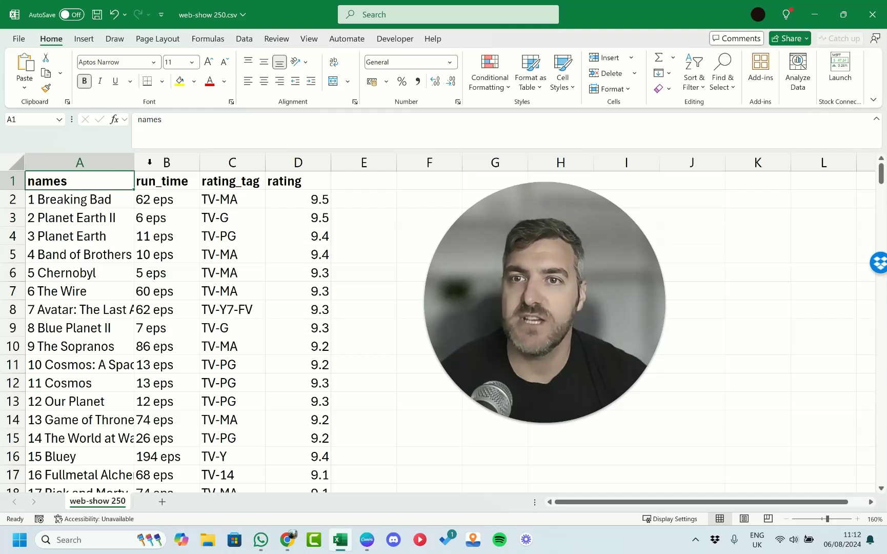
{"action": "left_click", "coordinate": [194, 81]}
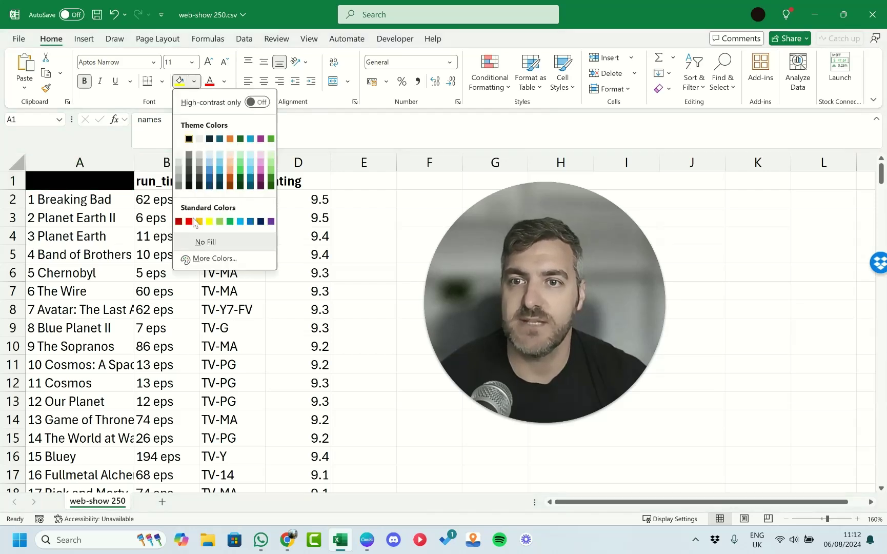
{"action": "left_click", "coordinate": [220, 221]}
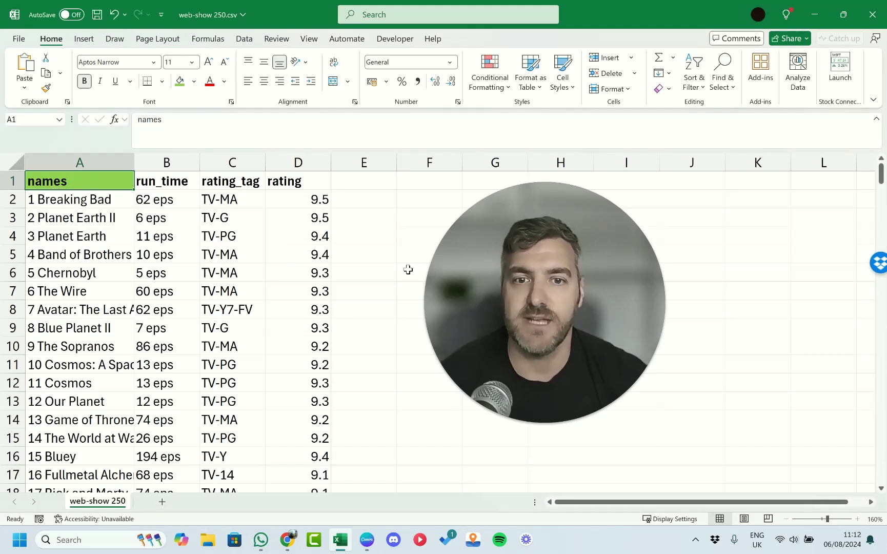
{"action": "left_click", "coordinate": [529, 422]}
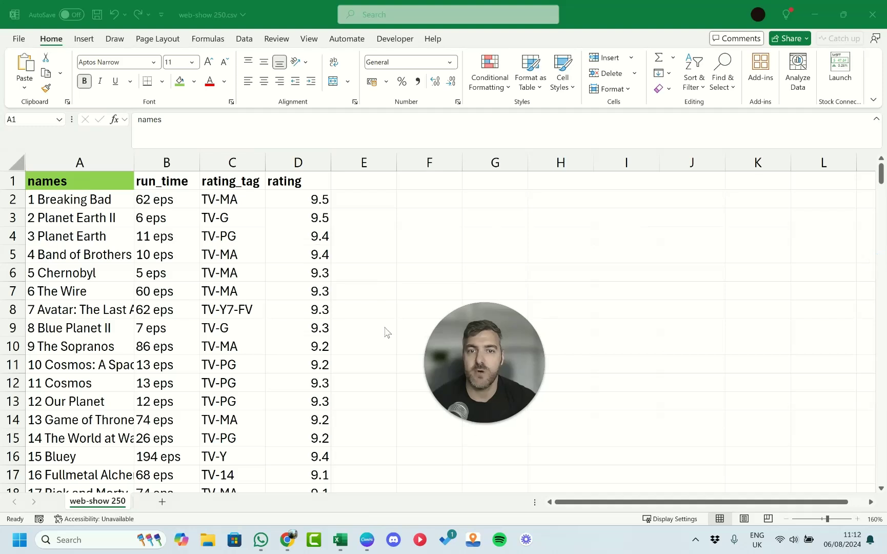
- Copy the formatting of header cell A1 onto the other headers in B1:D1 with Format Painter
{"action": "left_click", "coordinate": [93, 177]}
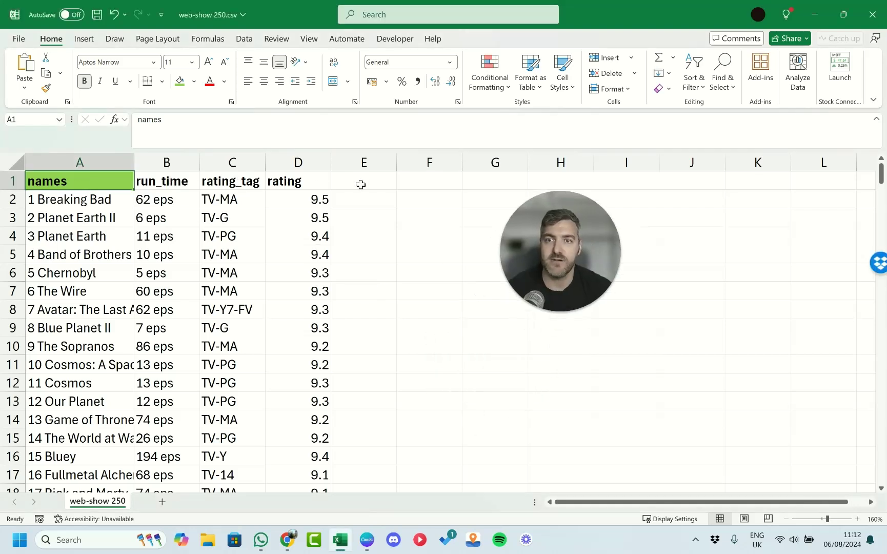
{"action": "left_click", "coordinate": [46, 89]}
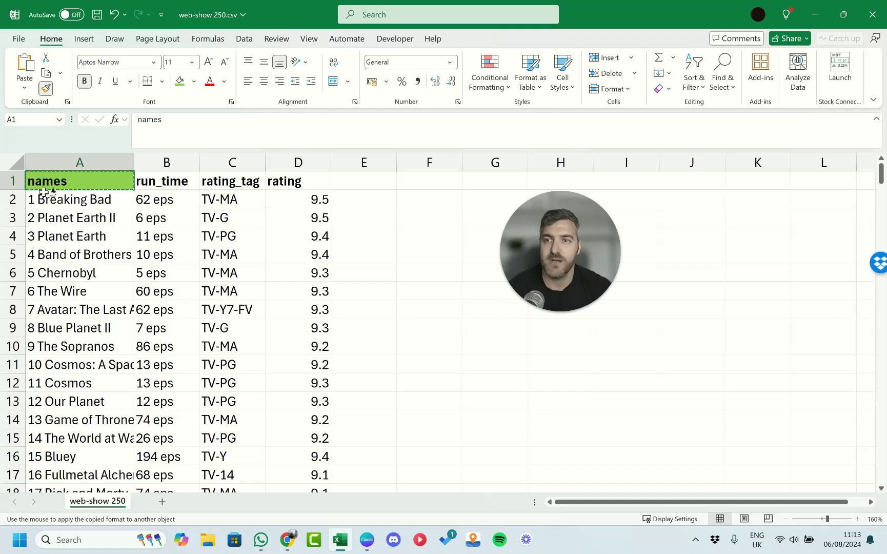
{"action": "left_click", "coordinate": [156, 182]}
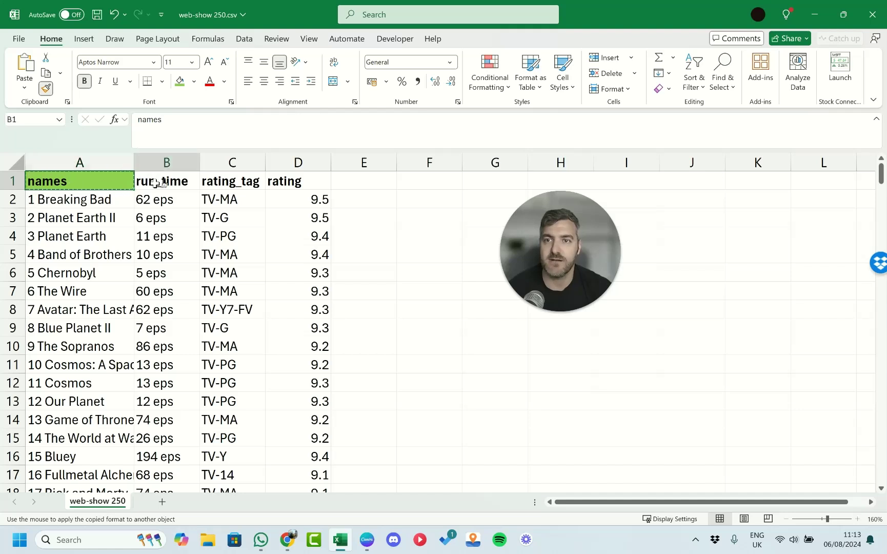
{"action": "left_click_drag", "start_coordinate": [156, 182], "coordinate": [289, 177]}
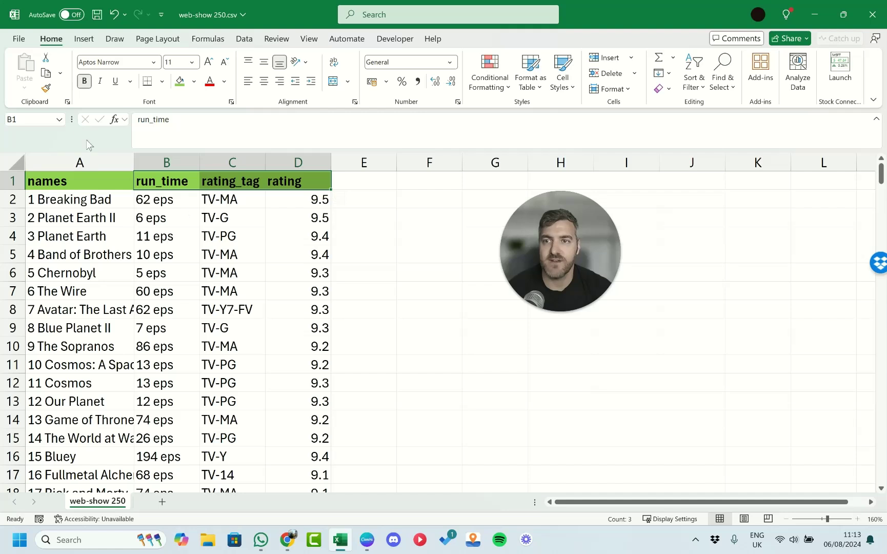
- Try applying the green bold header formatting to cells C6:E6
{"action": "left_click", "coordinate": [241, 270]}
{"action": "key", "text": "shift+Right"}
{"action": "key", "text": "shift+Right"}
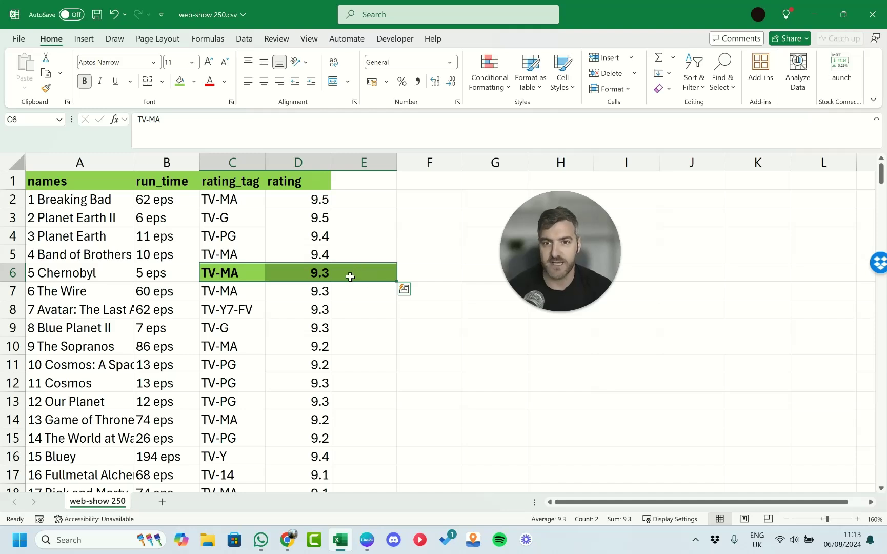
{"action": "key", "text": "ctrl+c"}
{"action": "left_click", "coordinate": [346, 183]}
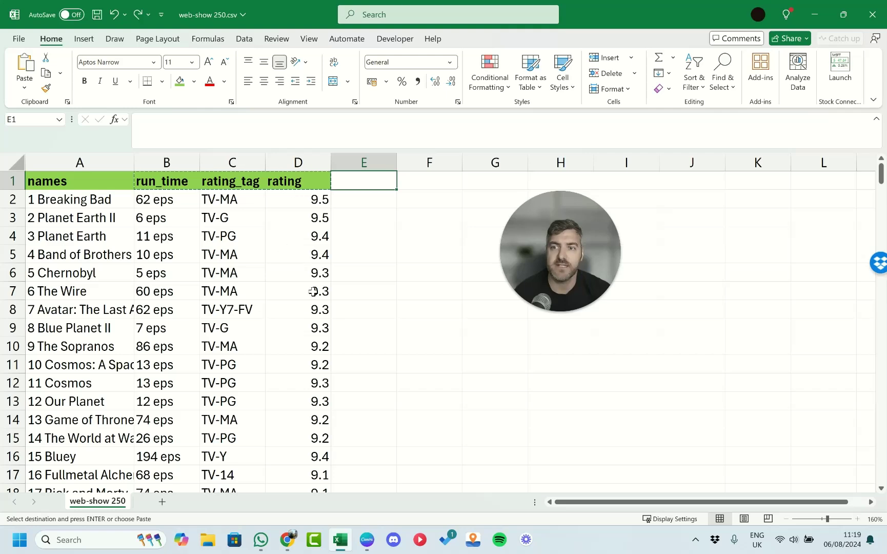
- Apply a green-yellow-red color scale to the rating values in D2:D251, with green marking the highest ratings
{"action": "left_click", "coordinate": [309, 204]}
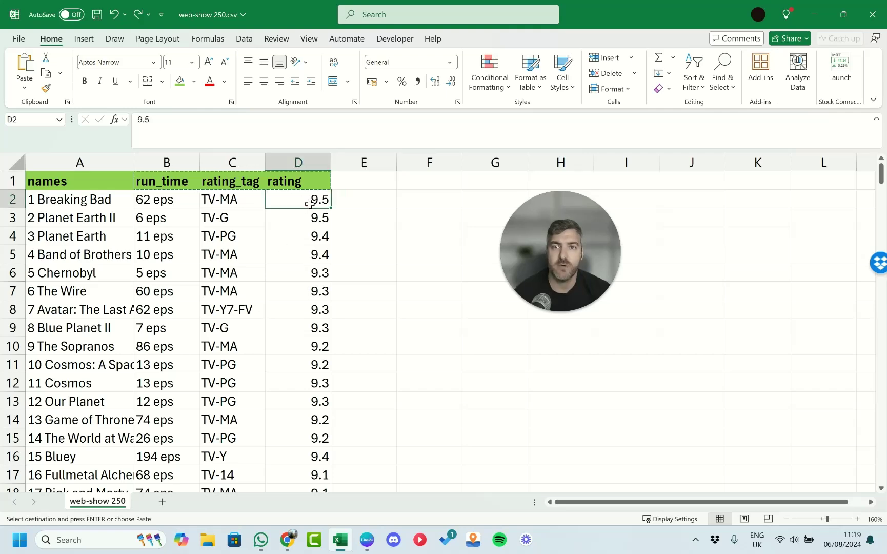
{"action": "key", "text": "ctrl+shift+Down"}
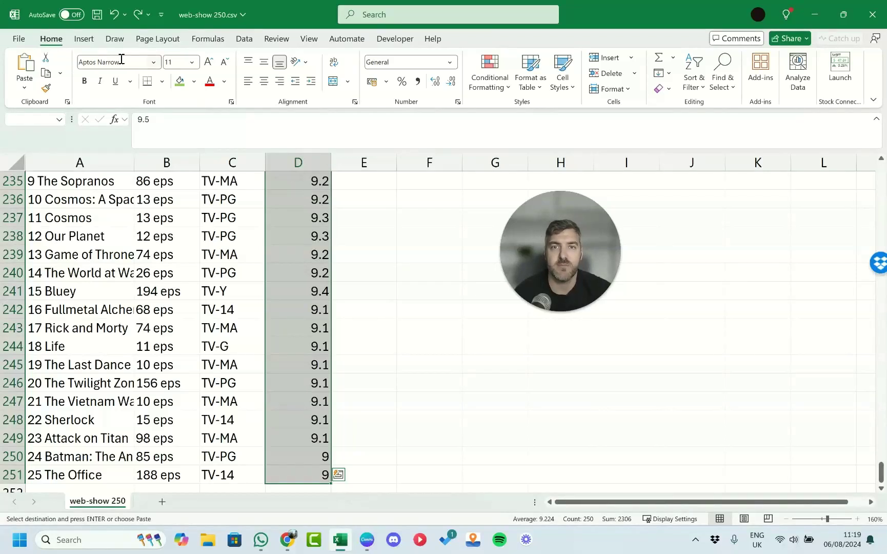
{"action": "left_click", "coordinate": [498, 89]}
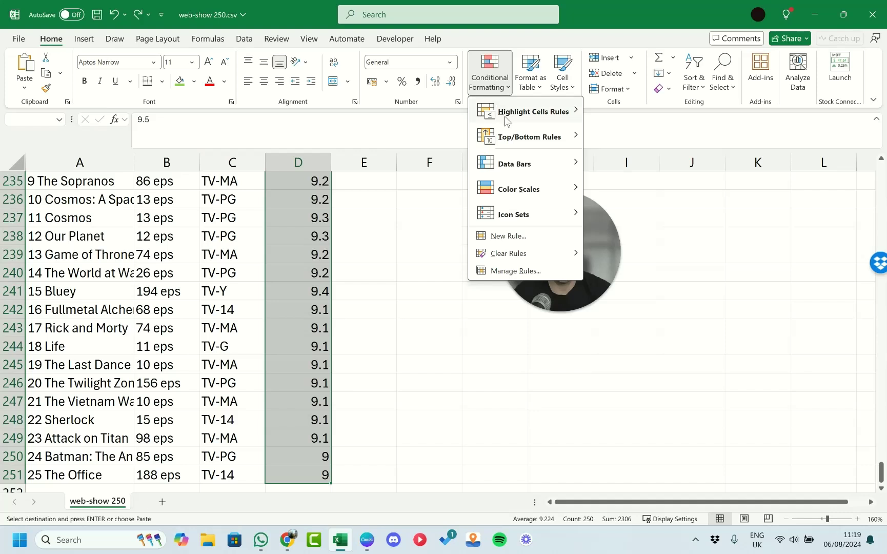
{"action": "mouse_move", "coordinate": [519, 121]}
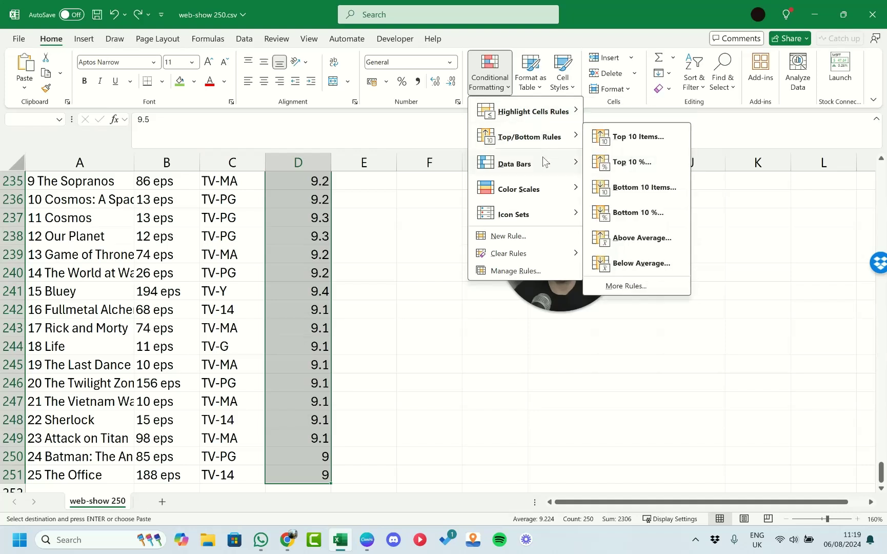
{"action": "mouse_move", "coordinate": [546, 188]}
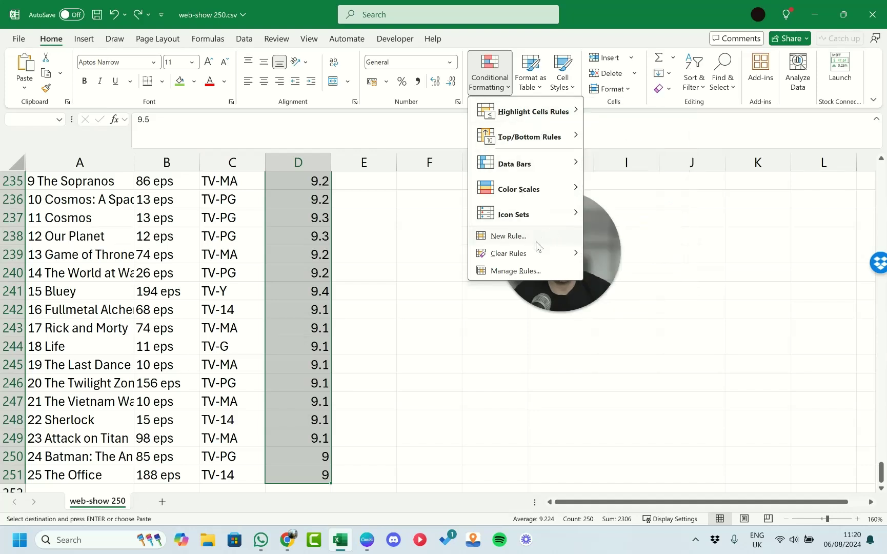
{"action": "mouse_move", "coordinate": [521, 168]}
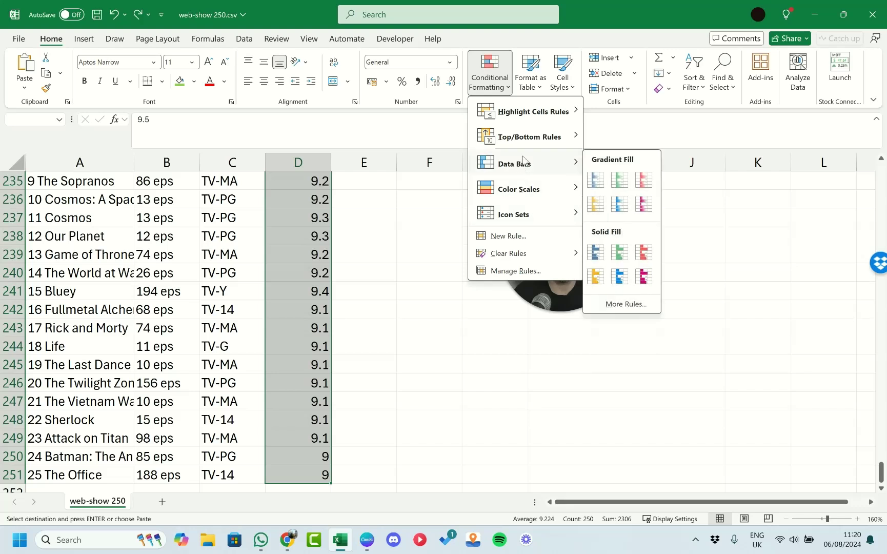
{"action": "mouse_move", "coordinate": [524, 142]}
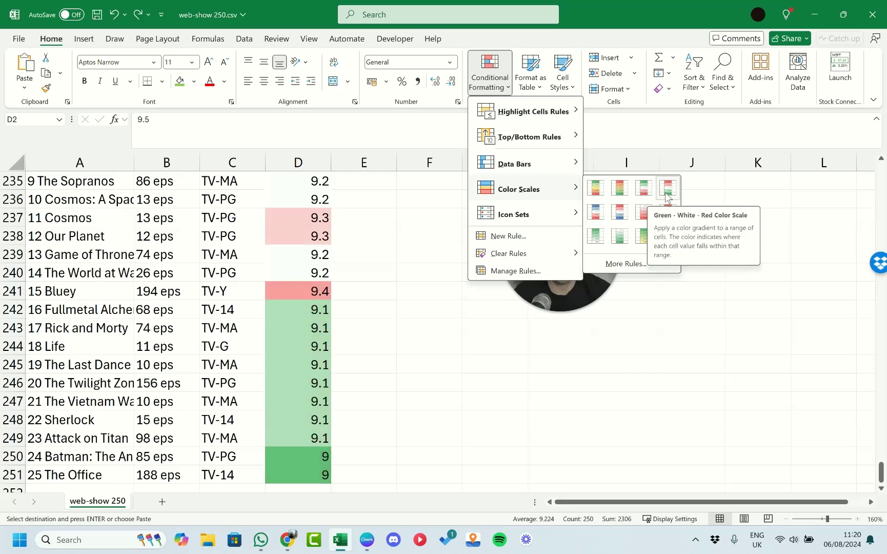
{"action": "left_click", "coordinate": [594, 189]}
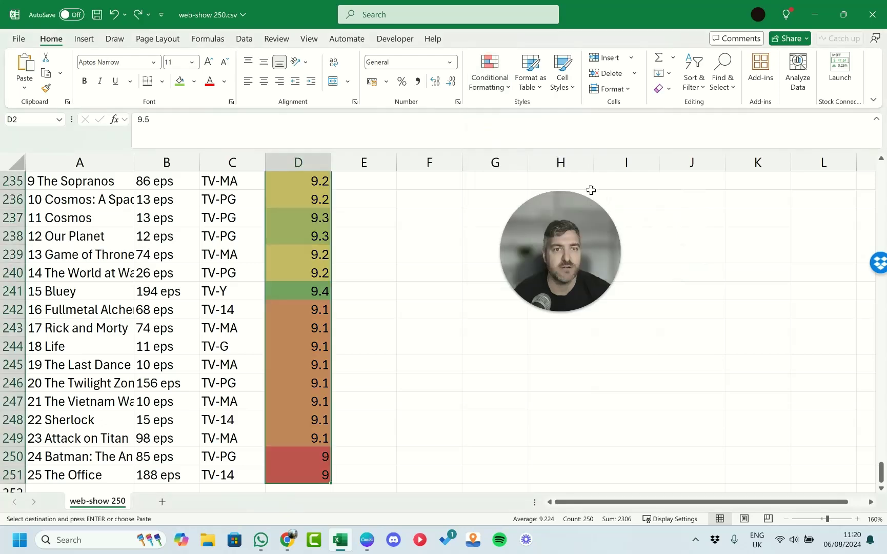
{"action": "left_click", "coordinate": [351, 449]}
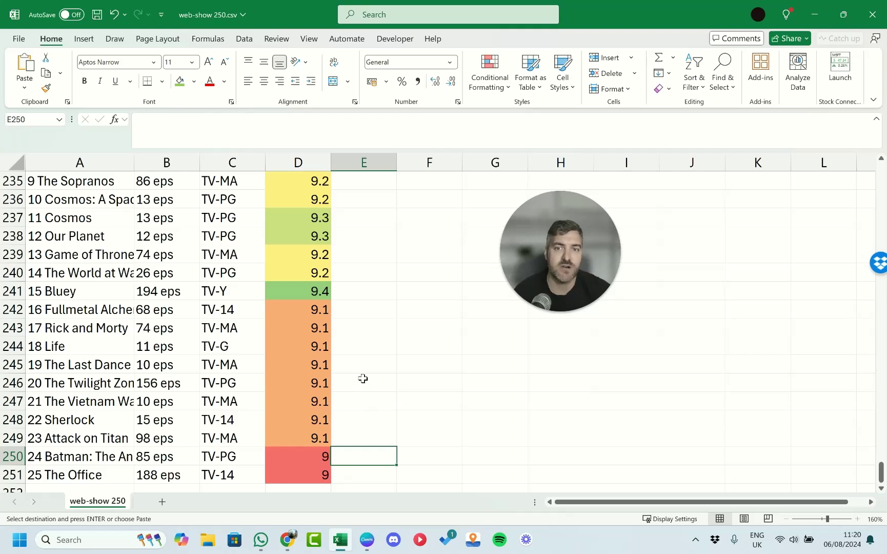
- Examine the color scale along the whole rating column up to the header row and clear the pending copy selection
{"action": "scroll", "coordinate": [328, 383], "scroll_direction": "up", "scroll_amount": 9}
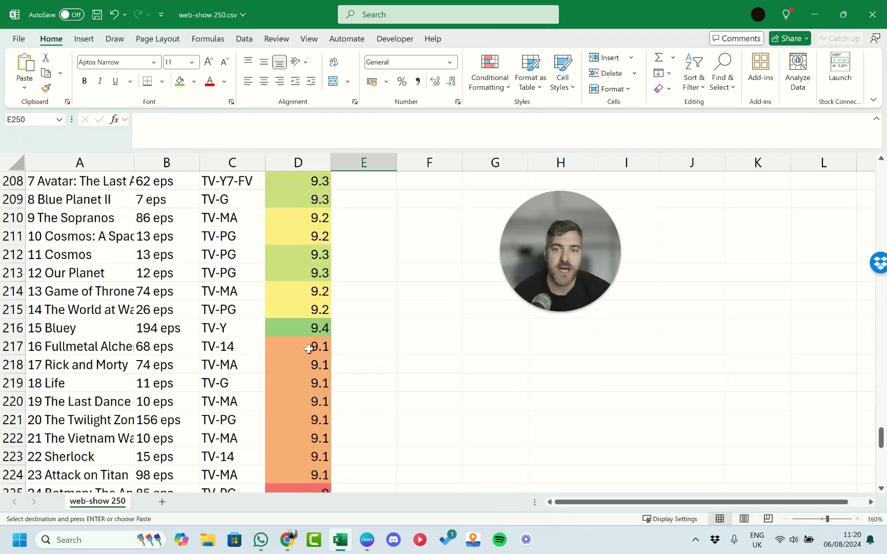
{"action": "scroll", "coordinate": [346, 374], "scroll_direction": "up", "scroll_amount": 9}
{"action": "scroll", "coordinate": [341, 362], "scroll_direction": "down", "scroll_amount": 4}
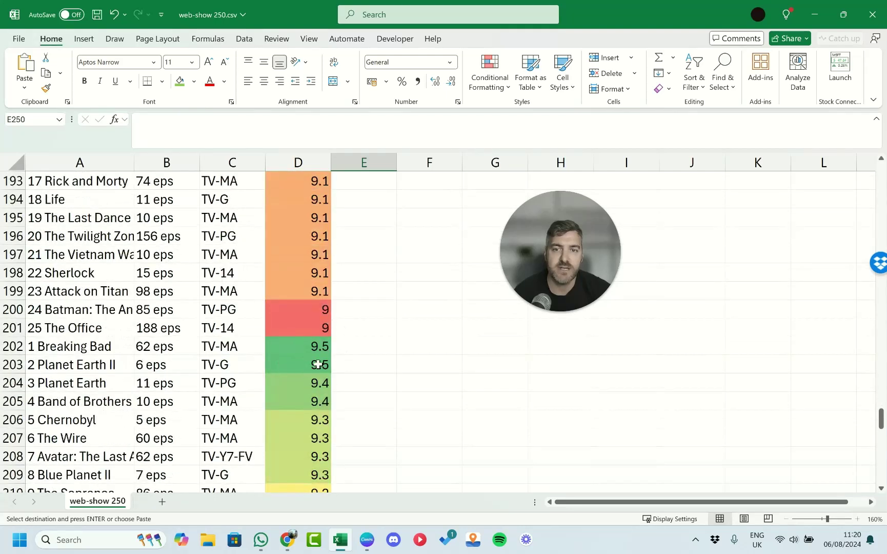
{"action": "scroll", "coordinate": [349, 359], "scroll_direction": "up", "scroll_amount": 10}
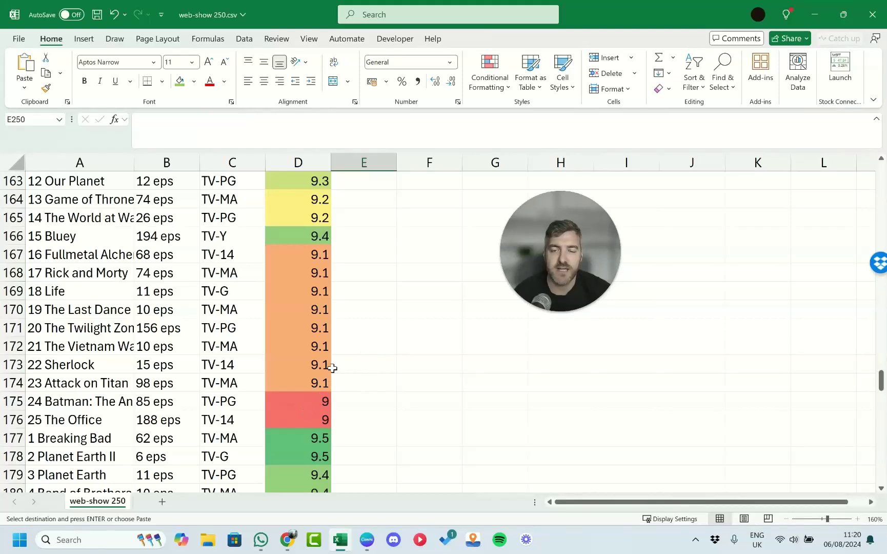
{"action": "scroll", "coordinate": [332, 368], "scroll_direction": "up", "scroll_amount": 19}
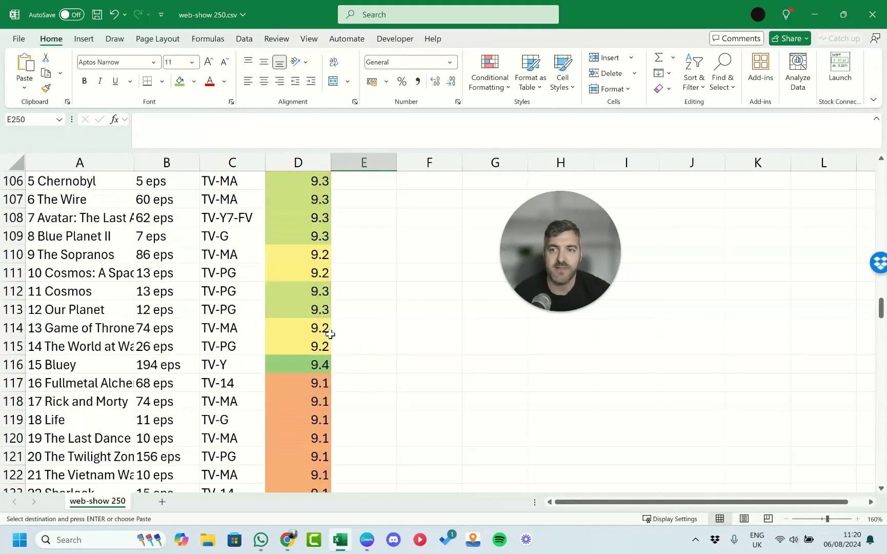
{"action": "scroll", "coordinate": [330, 333], "scroll_direction": "up", "scroll_amount": 14}
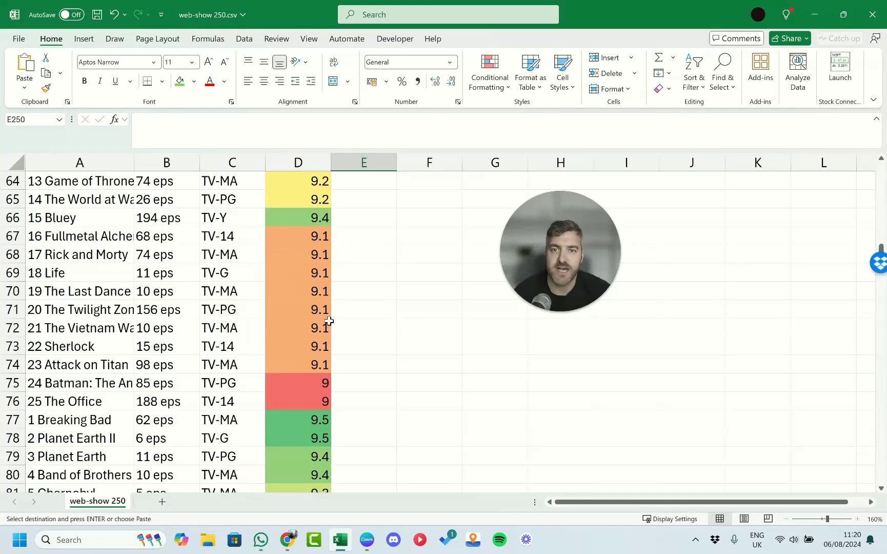
{"action": "scroll", "coordinate": [330, 292], "scroll_direction": "up", "scroll_amount": 5}
{"action": "scroll", "coordinate": [336, 316], "scroll_direction": "up", "scroll_amount": 15}
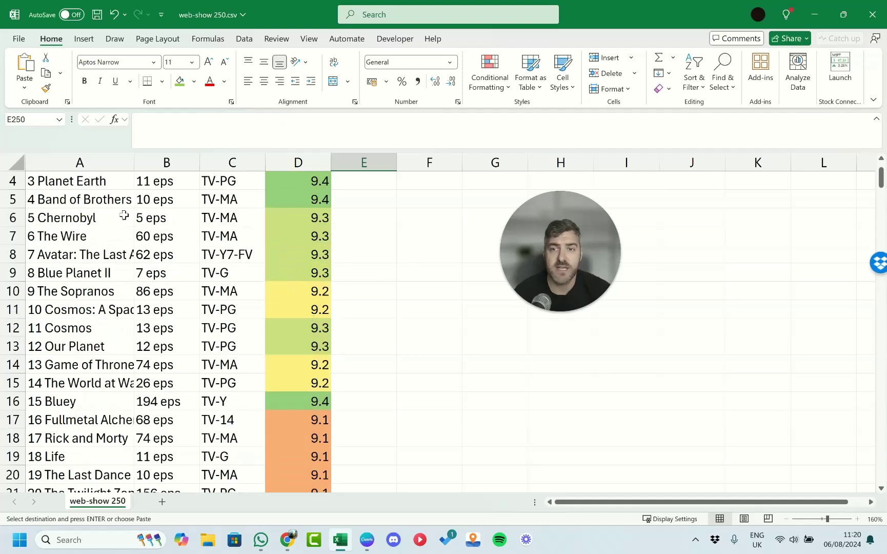
{"action": "scroll", "coordinate": [303, 280], "scroll_direction": "up", "scroll_amount": 1}
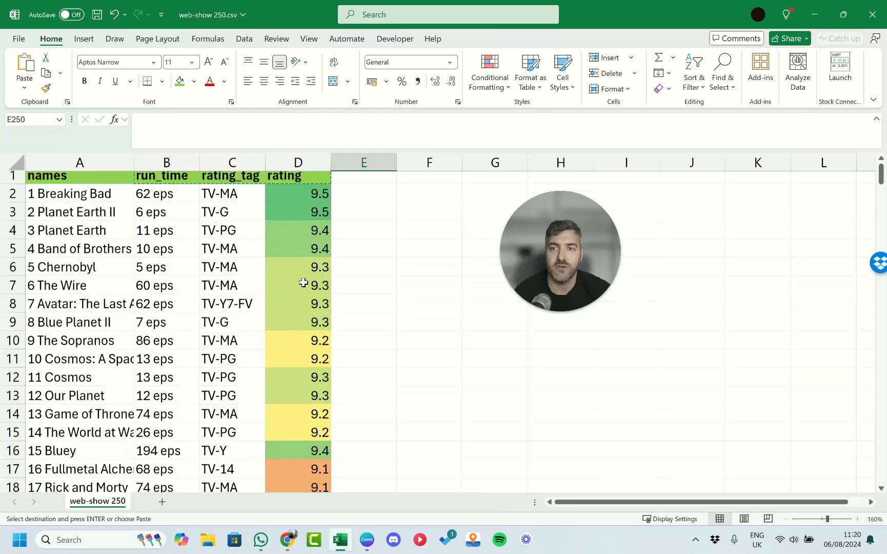
{"action": "left_click", "coordinate": [358, 225]}
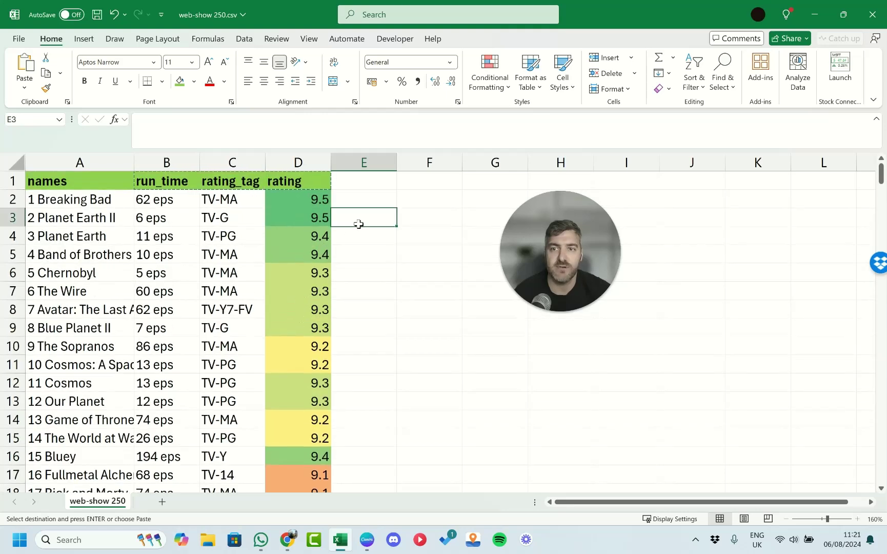
{"action": "key", "text": "Escape"}
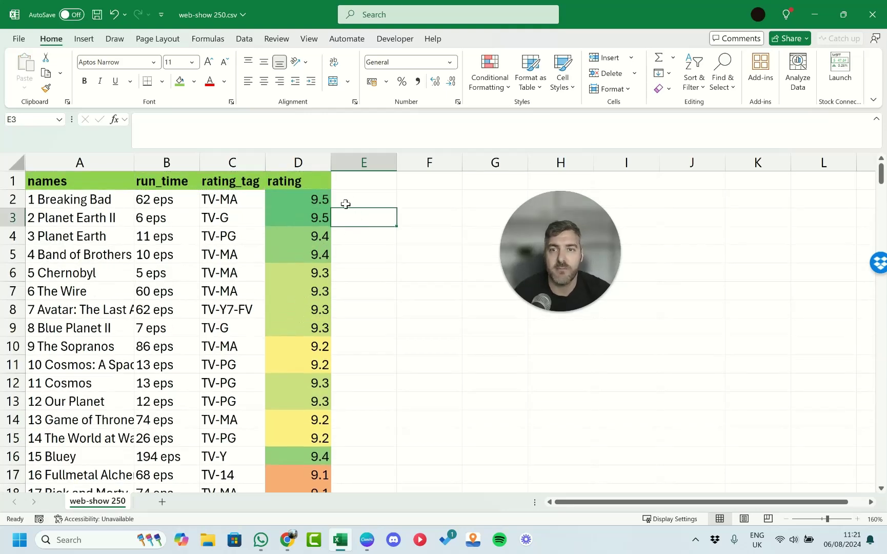
{"action": "scroll", "coordinate": [350, 308], "scroll_direction": "down", "scroll_amount": 11}
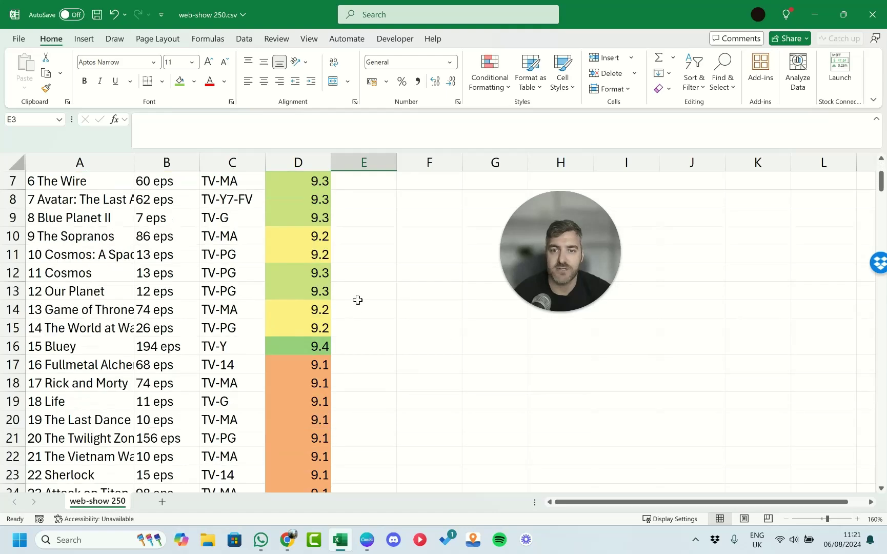
{"action": "scroll", "coordinate": [352, 318], "scroll_direction": "up", "scroll_amount": 2}
{"action": "scroll", "coordinate": [352, 318], "scroll_direction": "up", "scroll_amount": 9}
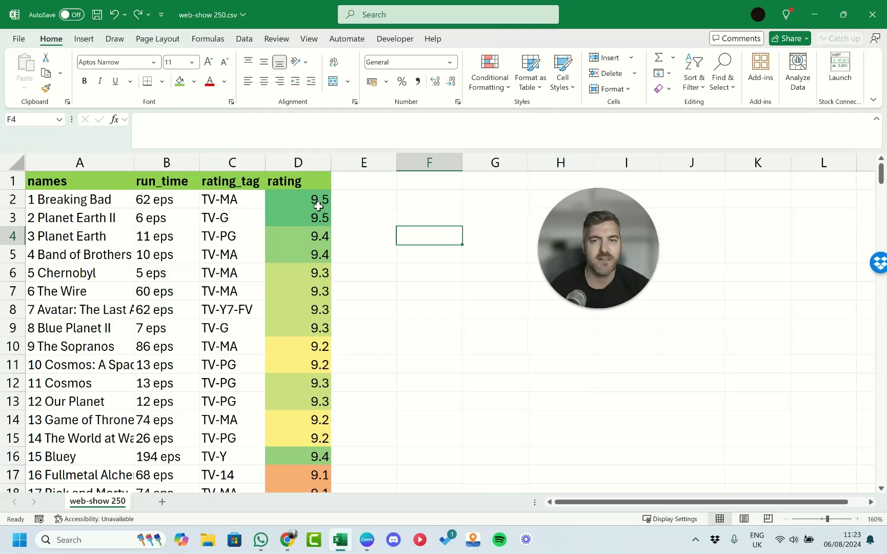
- Try the Currency number format on the whole rating column D, then undo it
{"action": "left_click", "coordinate": [300, 214]}
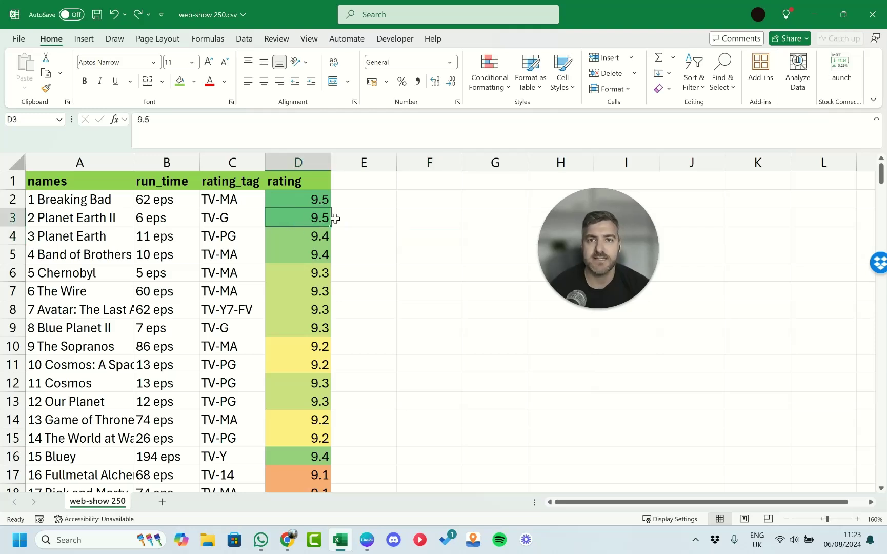
{"action": "left_click", "coordinate": [385, 82]}
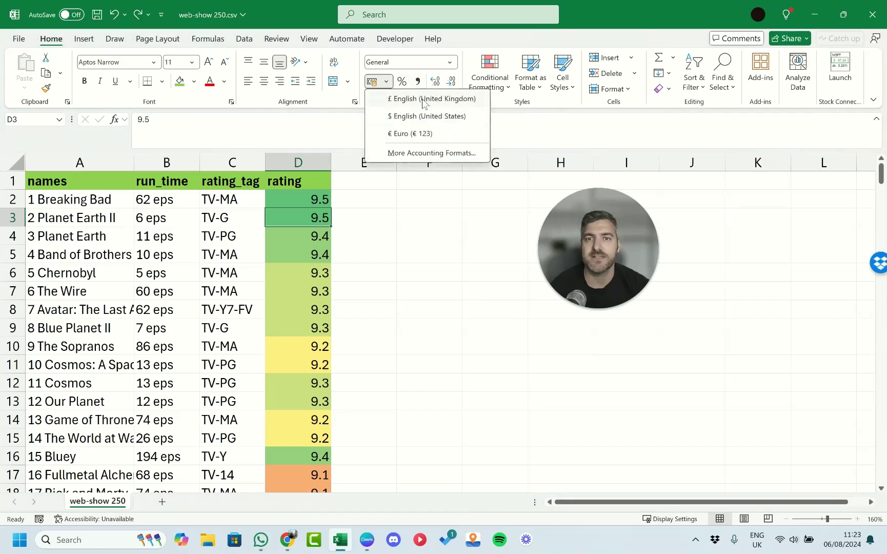
{"action": "left_click", "coordinate": [298, 162]}
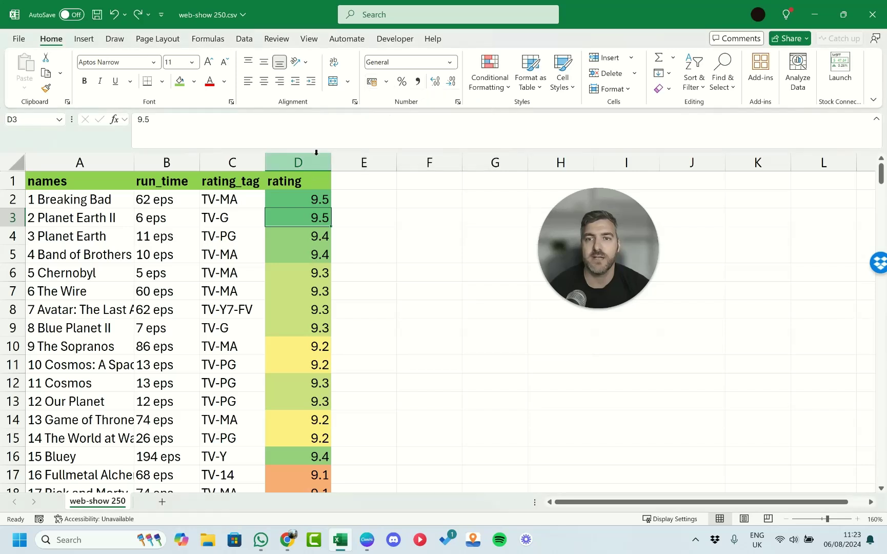
{"action": "left_click", "coordinate": [297, 162]}
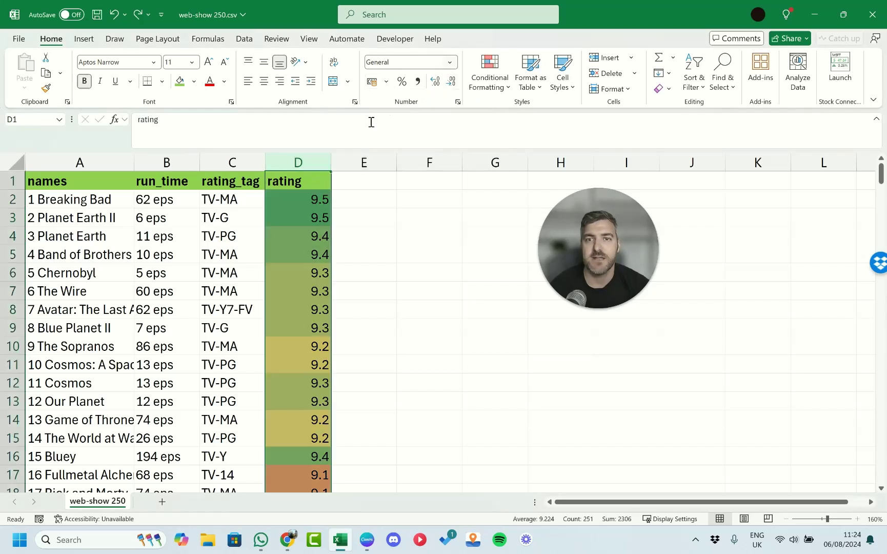
{"action": "left_click", "coordinate": [449, 63]}
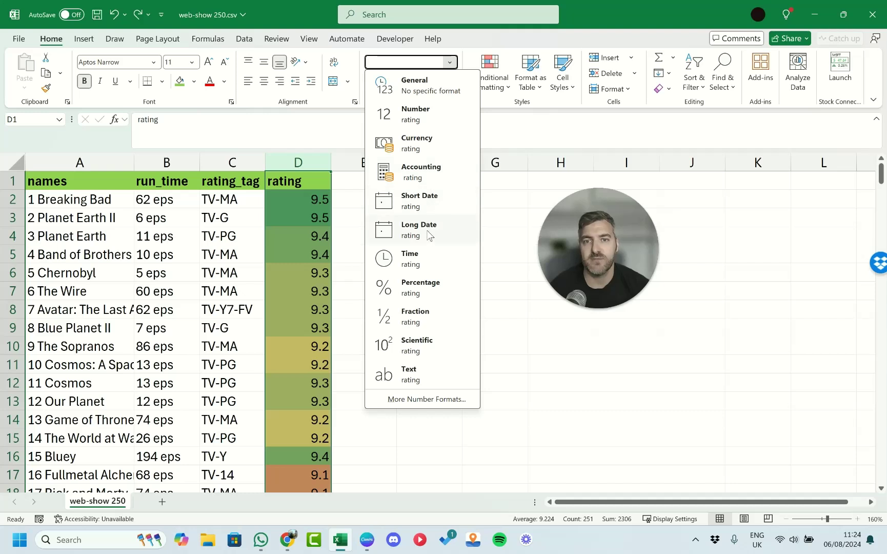
{"action": "left_click", "coordinate": [416, 142]}
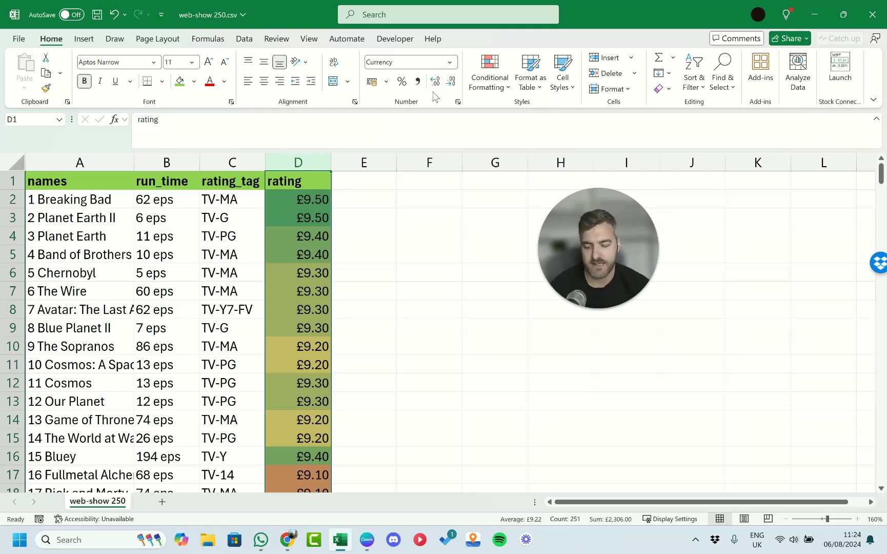
{"action": "key", "text": "ctrl+z"}
- Set the number format of the rating column D to General and deselect the column
{"action": "left_click", "coordinate": [450, 62]}
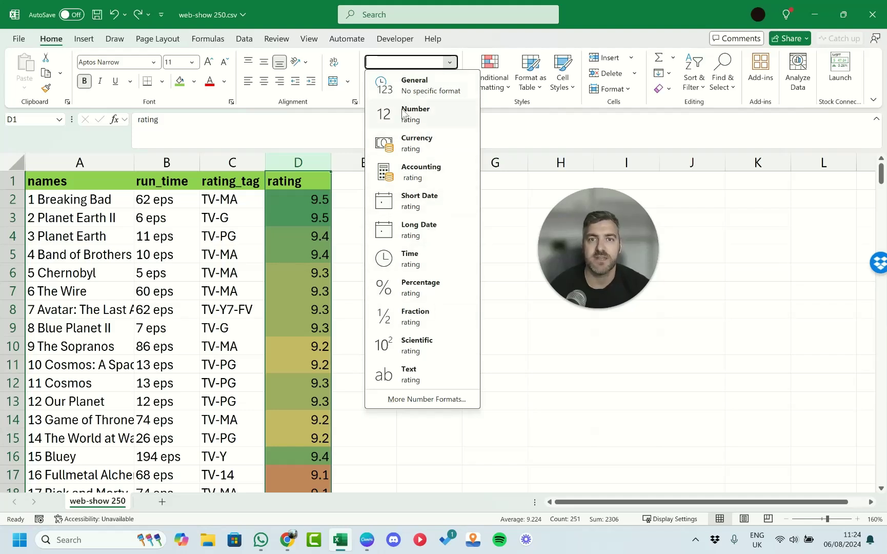
{"action": "left_click", "coordinate": [449, 85]}
{"action": "left_click", "coordinate": [384, 239]}
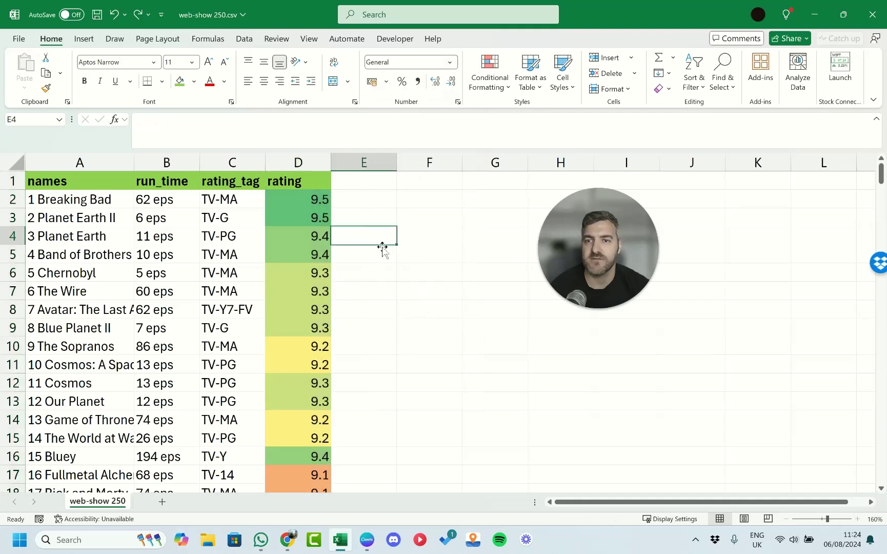
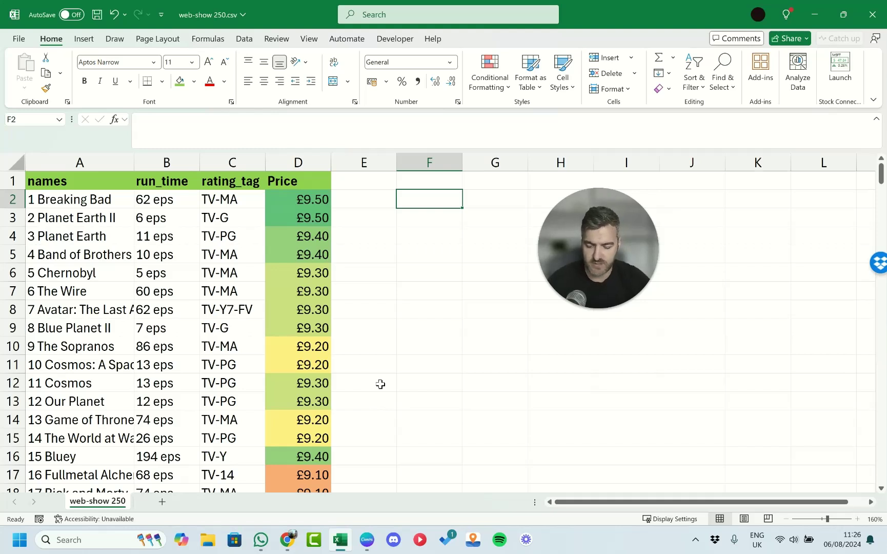
- Enter the label "value" in cell F2
{"action": "type", "text": "value"}
{"action": "key", "text": "Return"}
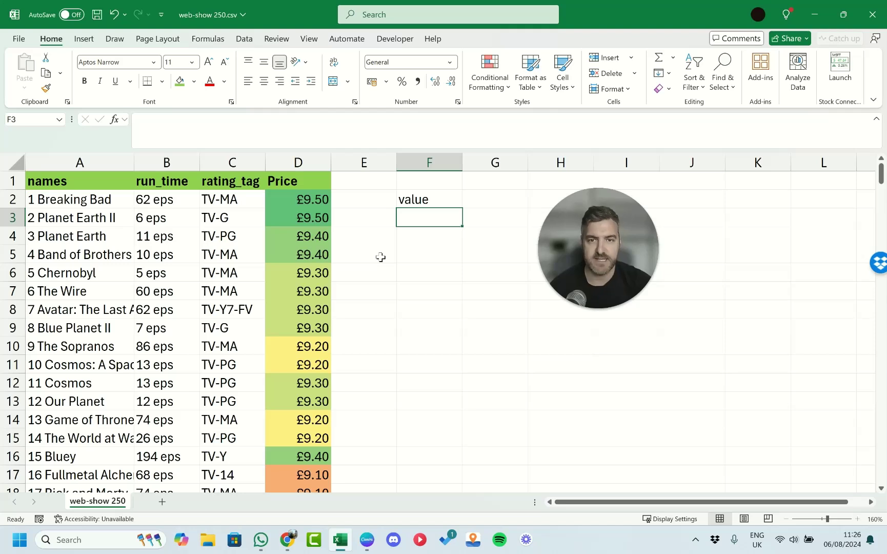
- Try the literal addition =9.5+9.5 in cell F3, then erase everything after the equals sign
{"action": "type", "text": "=9.5+9.5"}
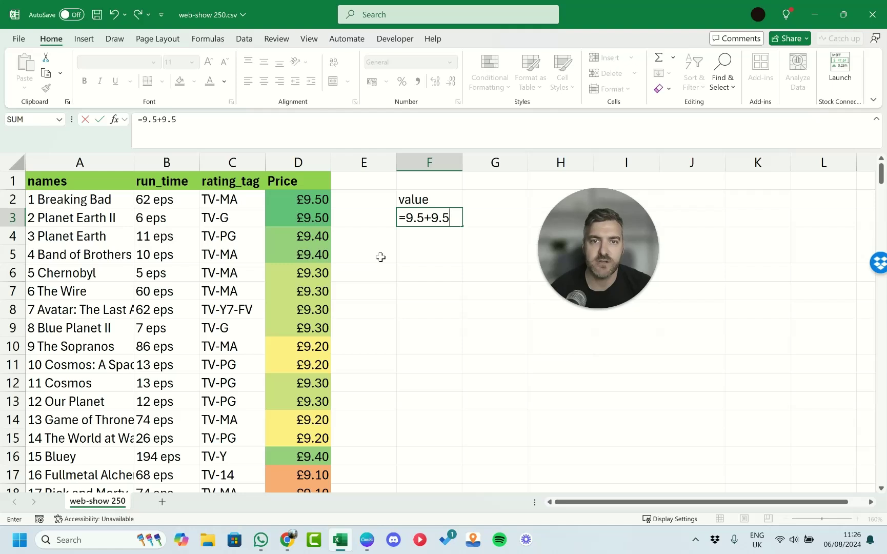
{"action": "key", "text": "BackSpace"}
{"action": "key", "text": "BackSpace"}
{"action": "key", "text": "BackSpace"}
{"action": "key", "text": "BackSpace"}
{"action": "key", "text": "BackSpace"}
{"action": "key", "text": "BackSpace"}
{"action": "key", "text": "BackSpace"}
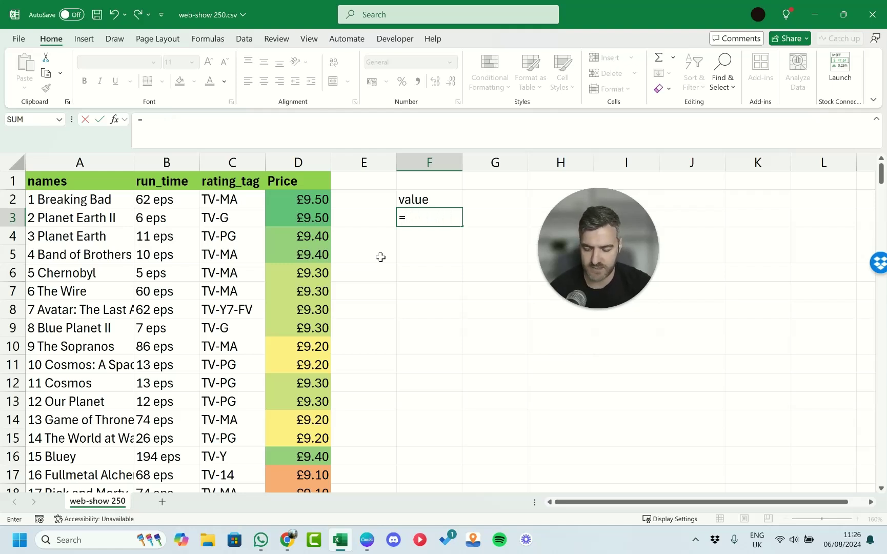
- Complete the formula in F3 as =SUM(D2:D251) to total all values in the Price column
{"action": "type", "text": "sum"}
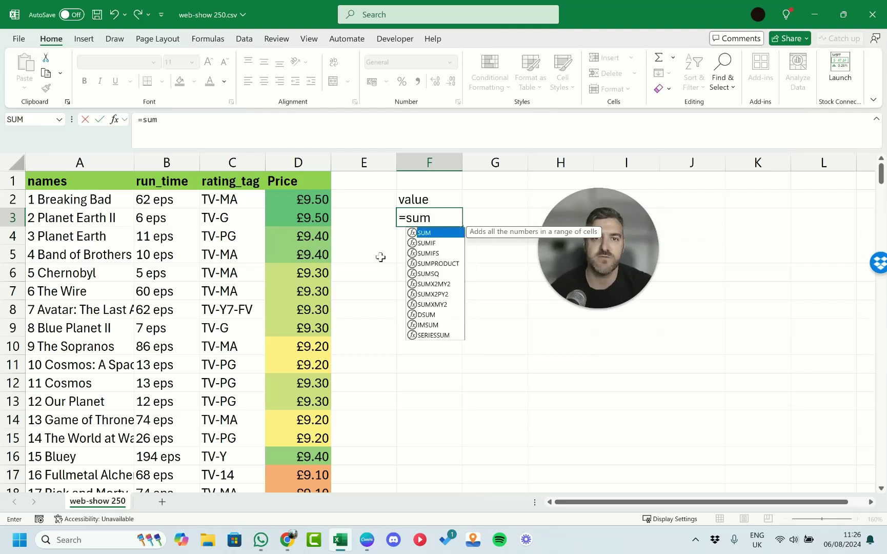
{"action": "key", "text": "Tab"}
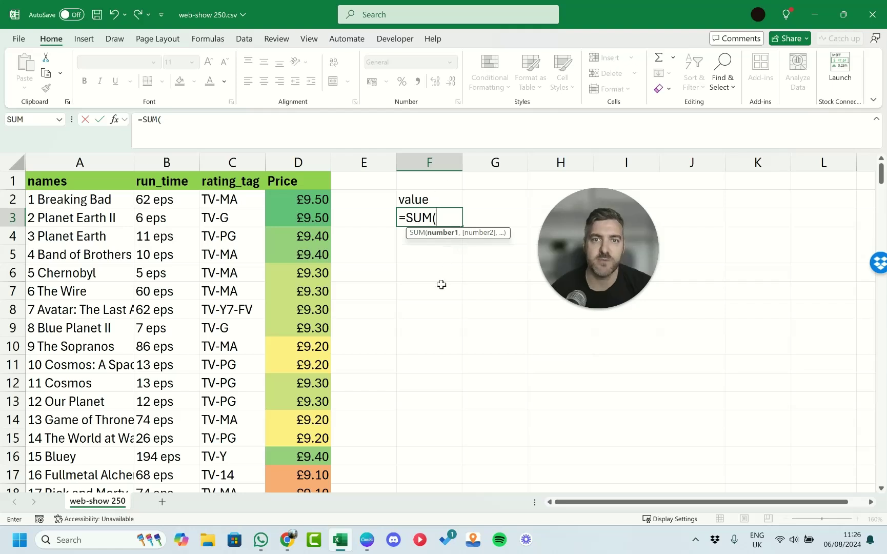
{"action": "left_click", "coordinate": [320, 205]}
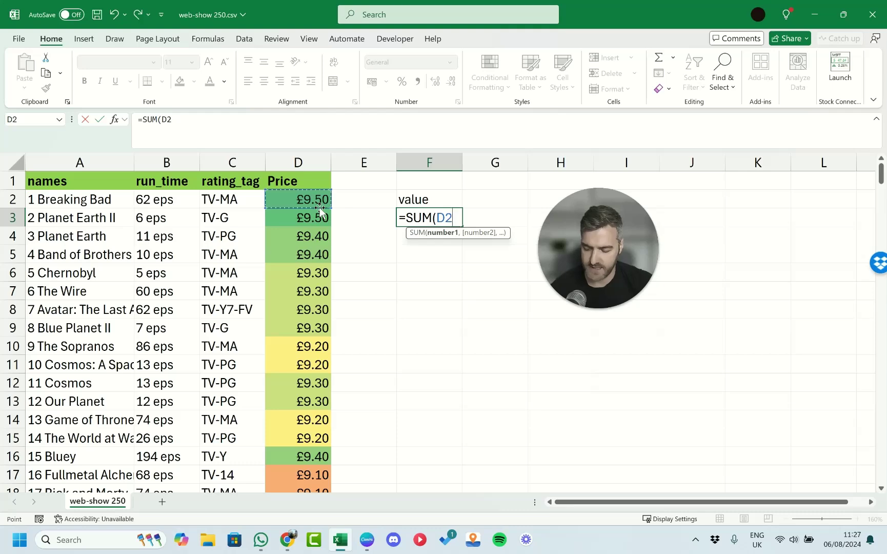
{"action": "key", "text": "ctrl+shift+Down"}
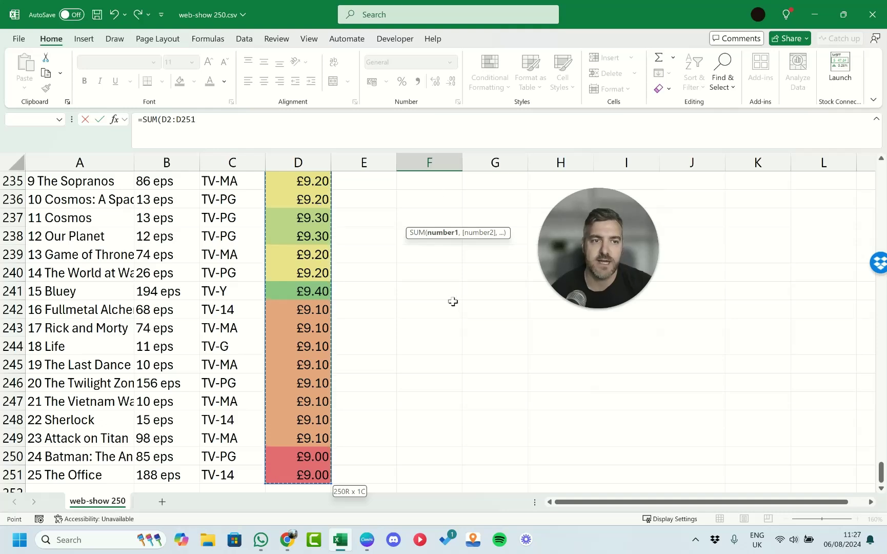
{"action": "scroll", "coordinate": [453, 302], "scroll_direction": "up", "scroll_amount": 20}
{"action": "scroll", "coordinate": [454, 302], "scroll_direction": "up", "scroll_amount": 8}
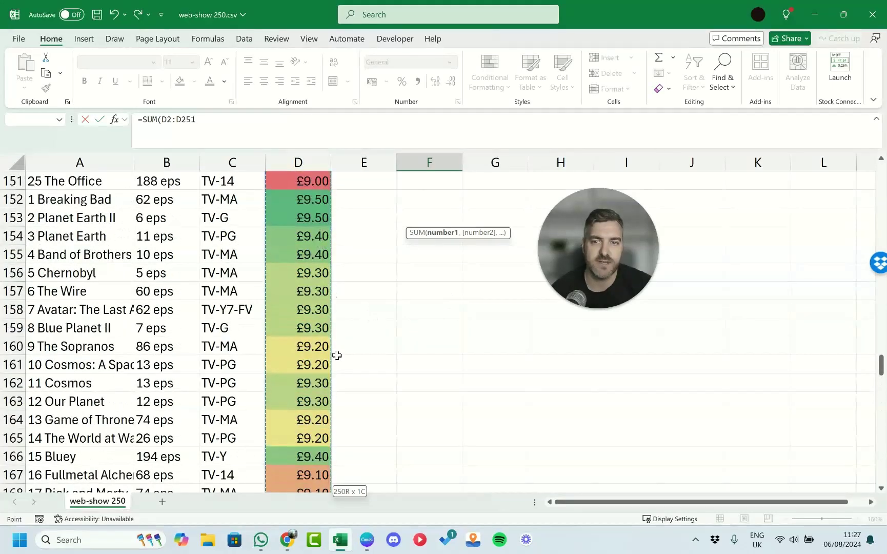
{"action": "scroll", "coordinate": [385, 286], "scroll_direction": "up", "scroll_amount": 20}
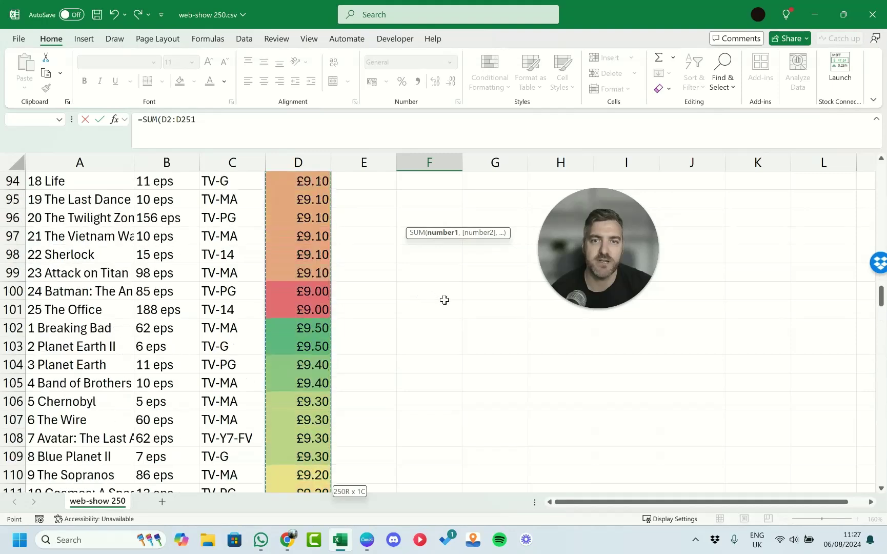
{"action": "scroll", "coordinate": [440, 304], "scroll_direction": "up", "scroll_amount": 11}
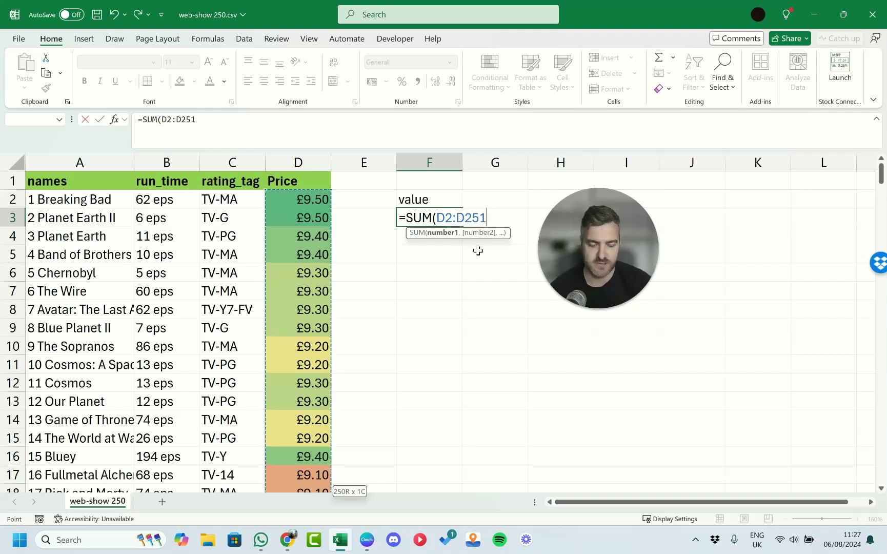
{"action": "type", "text": ")"}
{"action": "key", "text": "Return"}
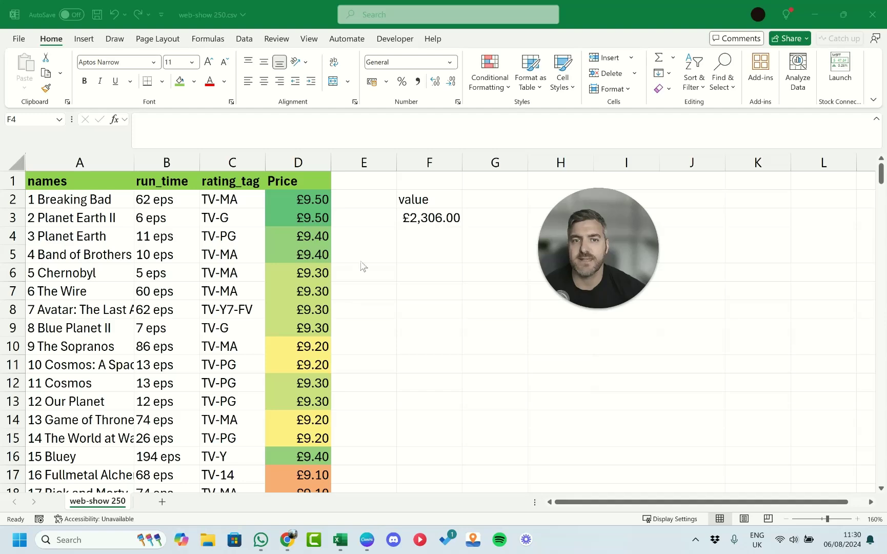
- Total the Price column with the AutoSum Sum function in D252, the first empty cell below the data
{"action": "left_click", "coordinate": [308, 242]}
{"action": "key", "text": "ctrl+Down"}
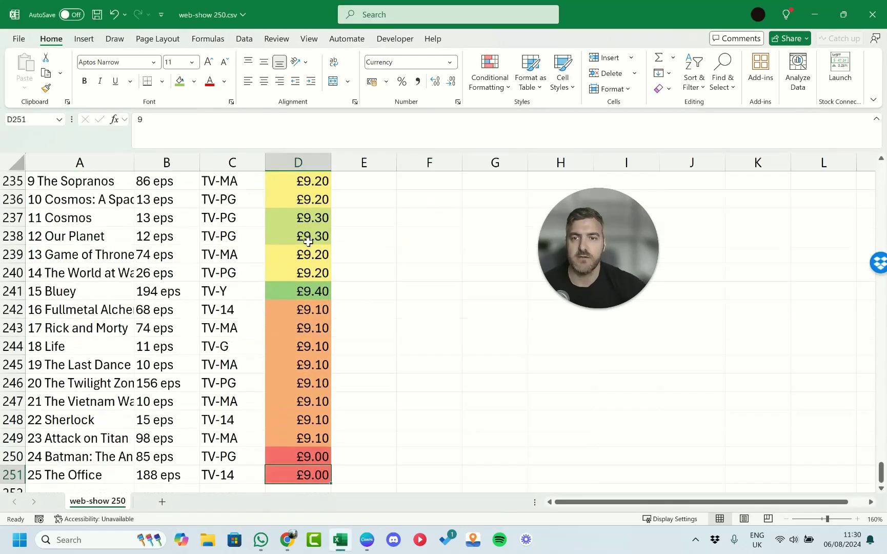
{"action": "key", "text": "Down"}
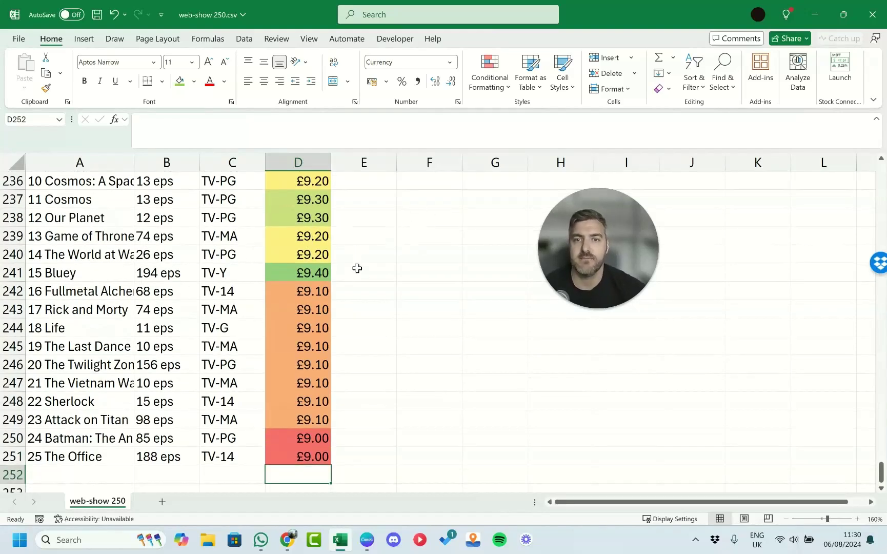
{"action": "mouse_move", "coordinate": [570, 243]}
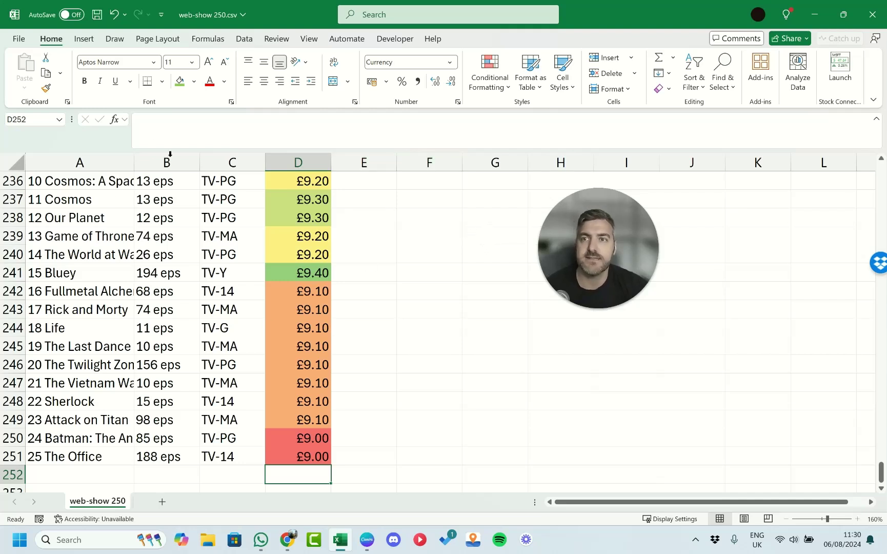
{"action": "left_click", "coordinate": [671, 59]}
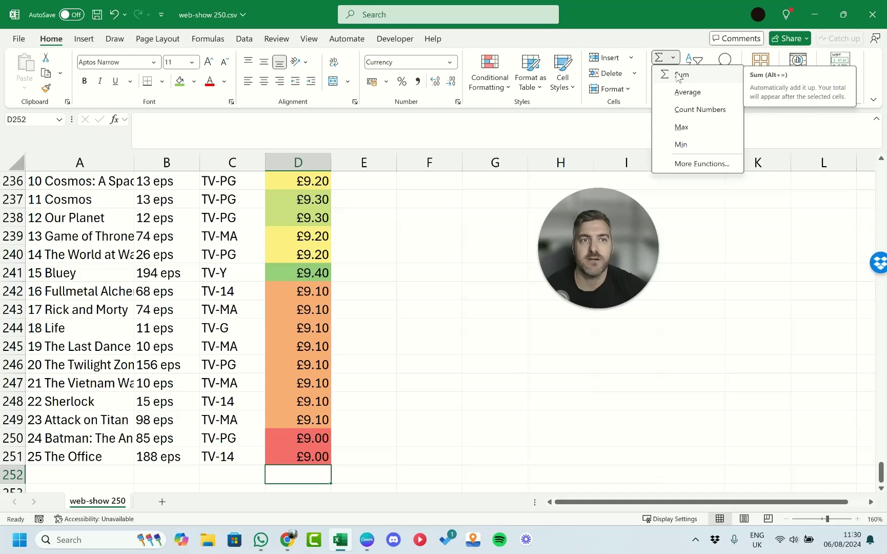
{"action": "left_click", "coordinate": [679, 76]}
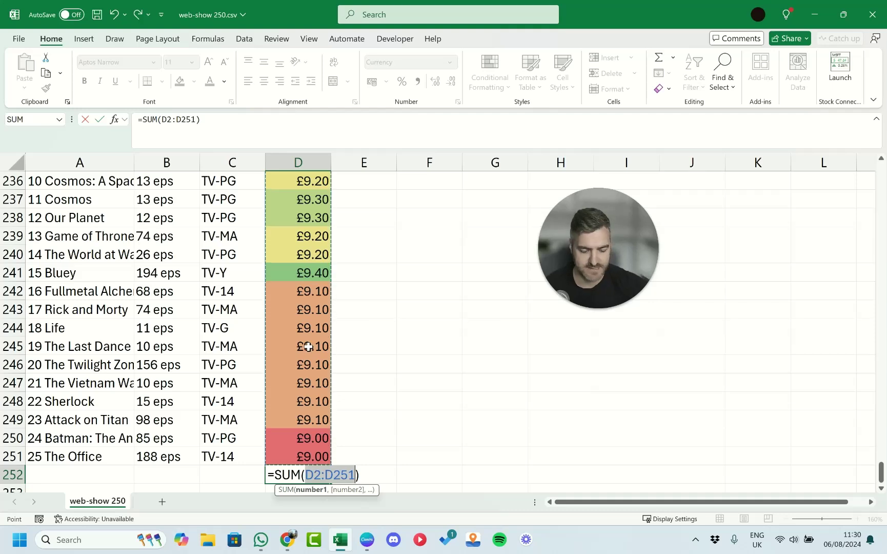
{"action": "key", "text": "Return"}
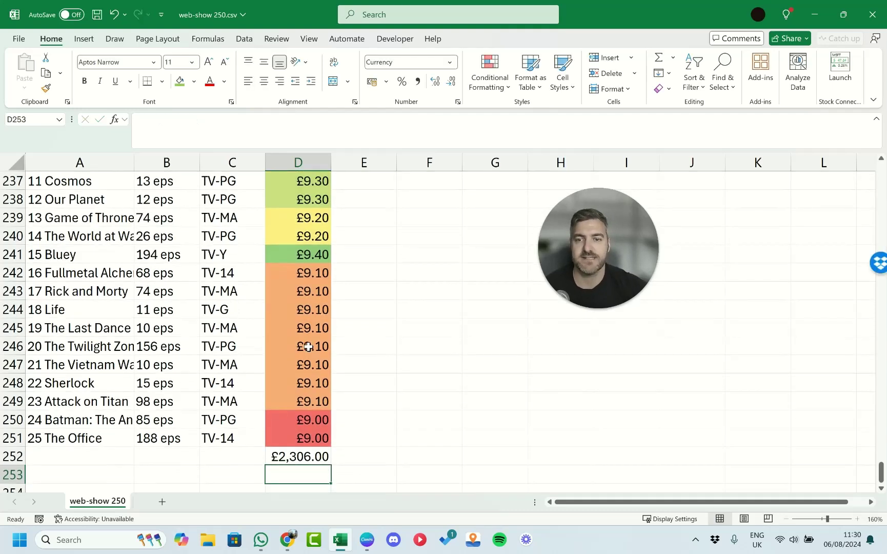
- Clear the total in D252 and insert the automatic sum of D2:D251 there again
{"action": "left_click", "coordinate": [296, 459]}
{"action": "key", "text": "BackSpace"}
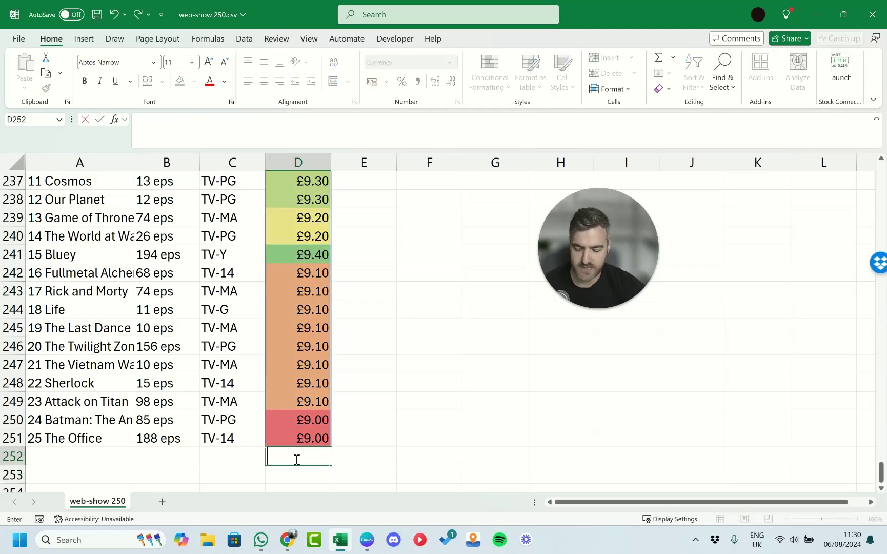
{"action": "left_click", "coordinate": [295, 459]}
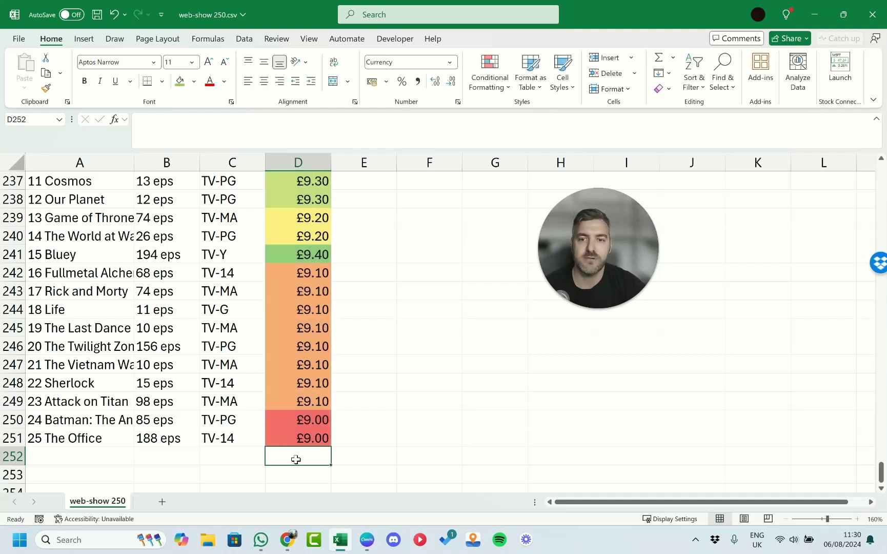
{"action": "key", "text": "alt+equal"}
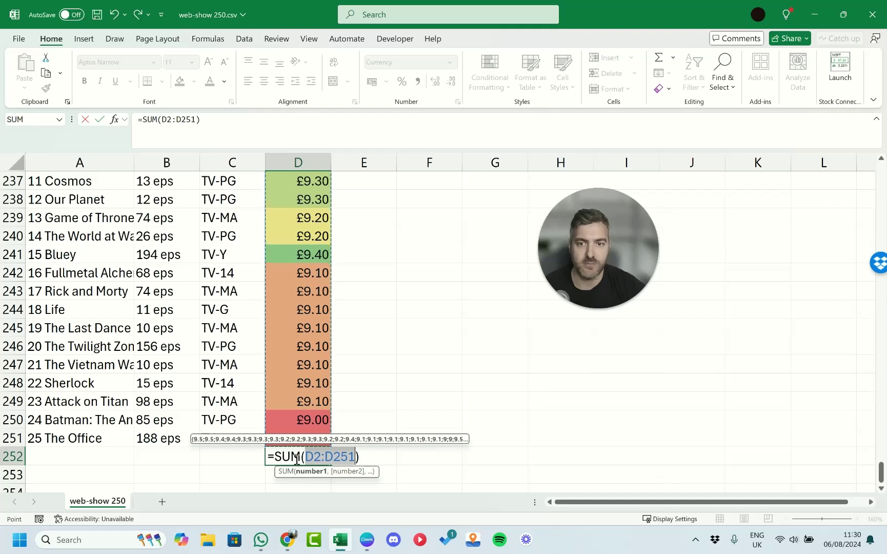
{"action": "key", "text": "Return"}
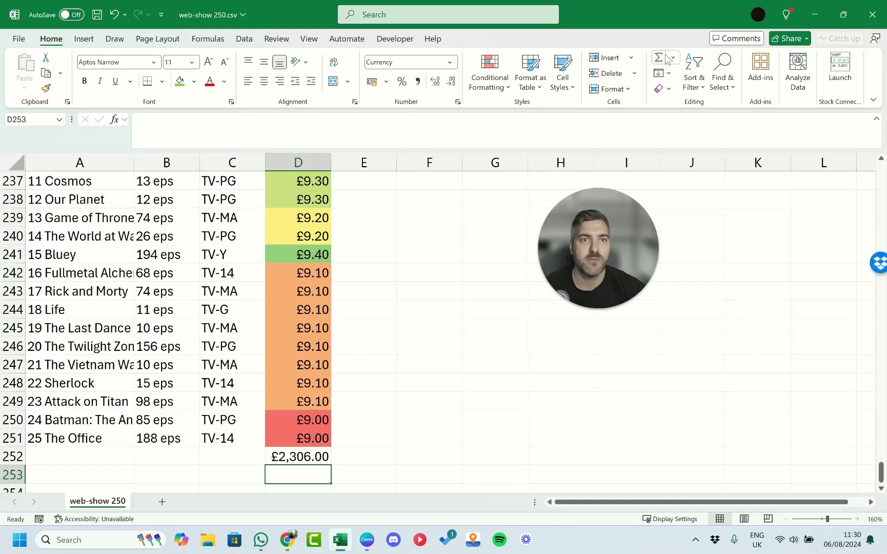
- Delete the Price column total from cell D252
{"action": "left_click", "coordinate": [322, 455]}
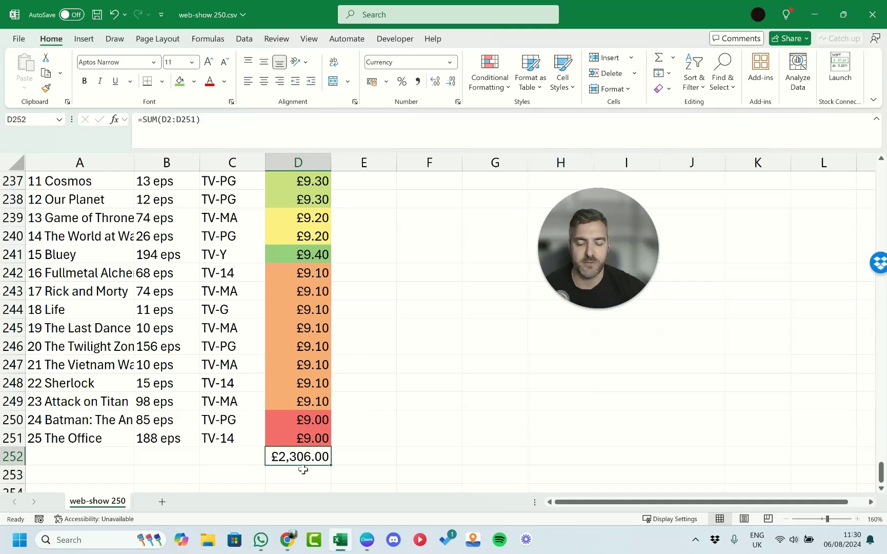
{"action": "key", "text": "Delete"}
{"action": "key", "text": "Up"}
{"action": "left_click", "coordinate": [303, 464]}
{"action": "key", "text": "ctrl+Up"}
{"action": "key", "text": "ctrl+Up"}
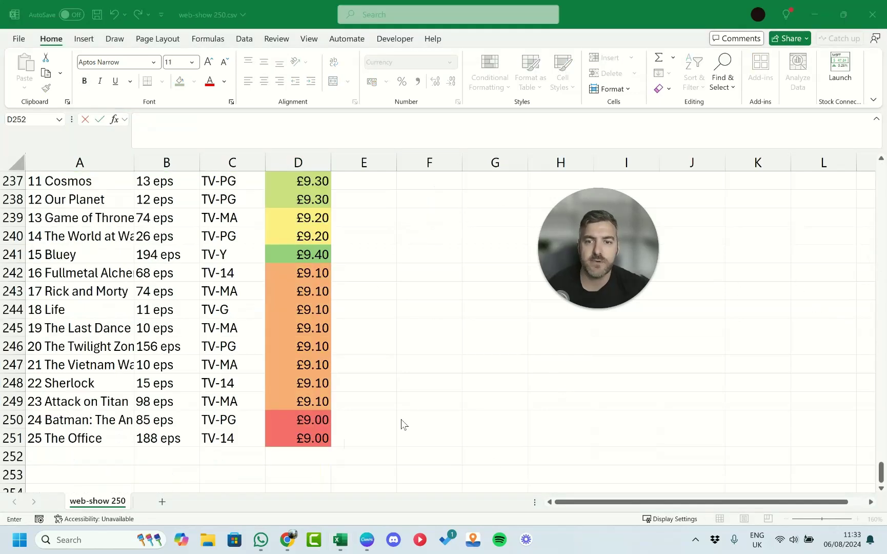
- Insert the AutoSum formula =SUM(D2:D251) in the empty cell D252 below the Price column
{"action": "double_click", "coordinate": [297, 454]}
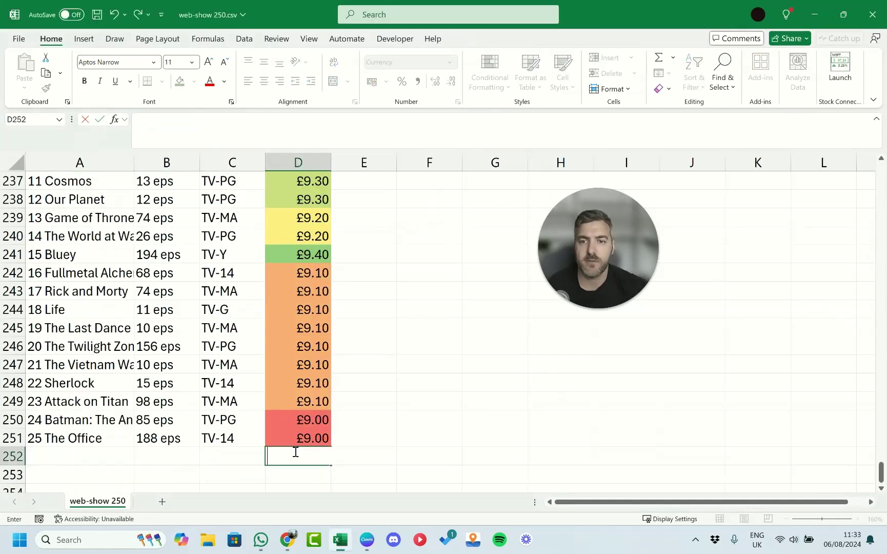
{"action": "key", "text": "Escape"}
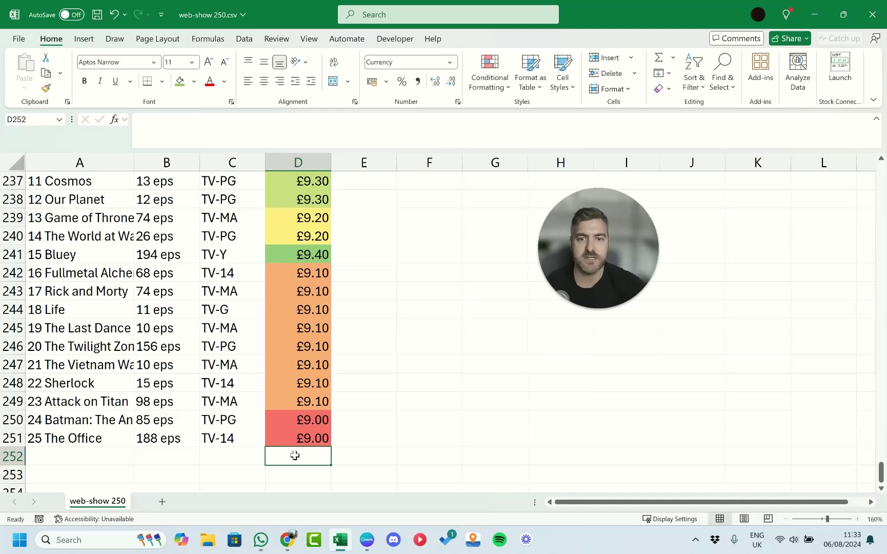
{"action": "key", "text": "alt+equal"}
{"action": "key", "text": "Return"}
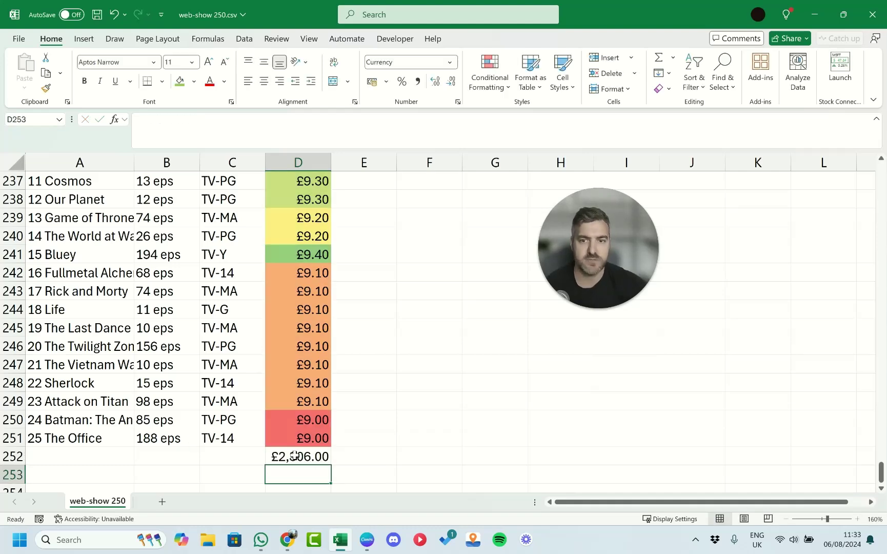
- Label the summary rows below the data with Total in C252 and Average in C253
{"action": "left_click", "coordinate": [254, 455]}
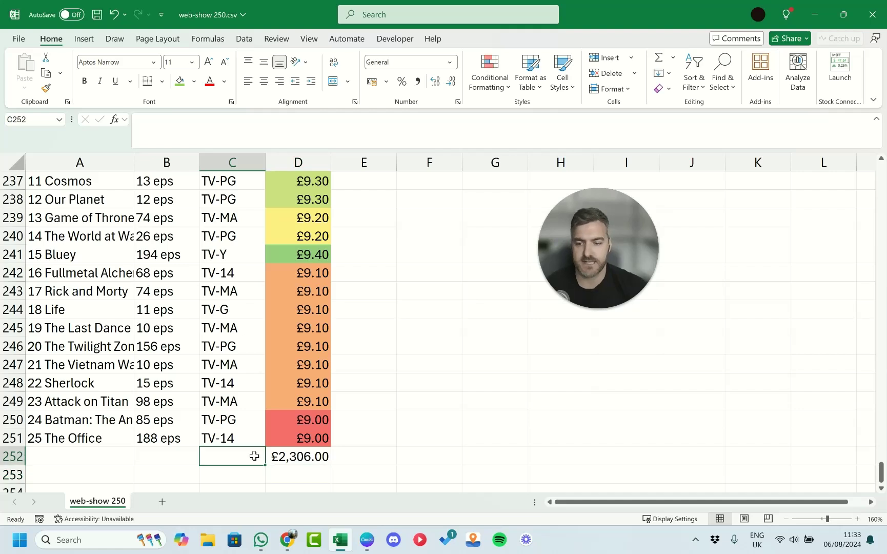
{"action": "type", "text": "Totl"}
{"action": "key", "text": "BackSpace"}
{"action": "type", "text": "al"}
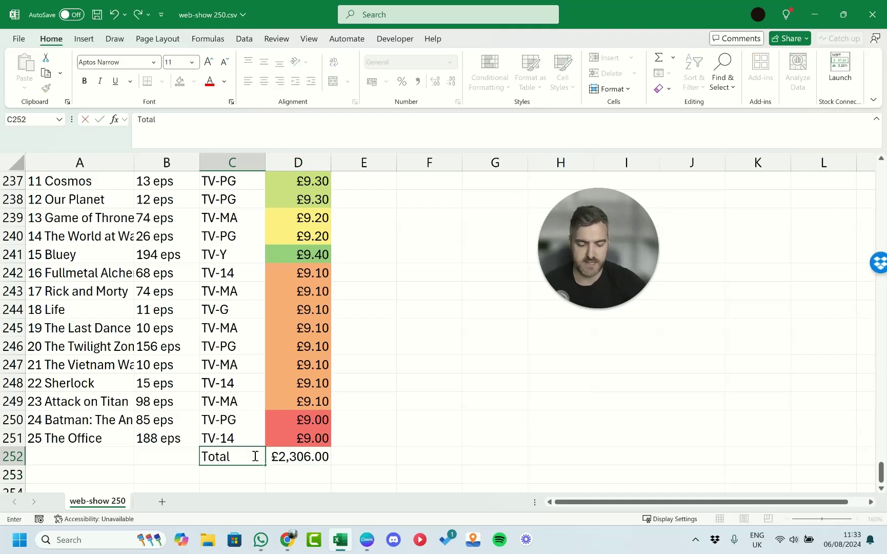
{"action": "key", "text": "Return"}
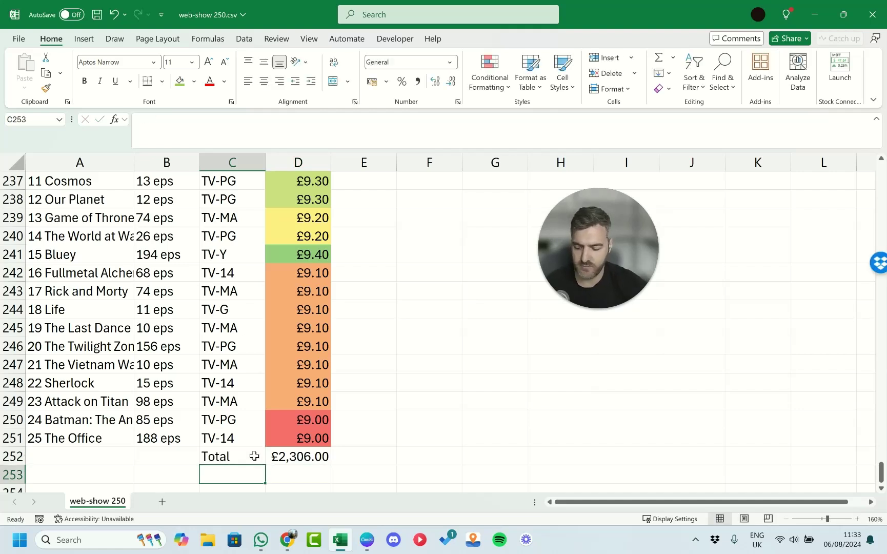
{"action": "type", "text": "Average"}
{"action": "key", "text": "Tab"}
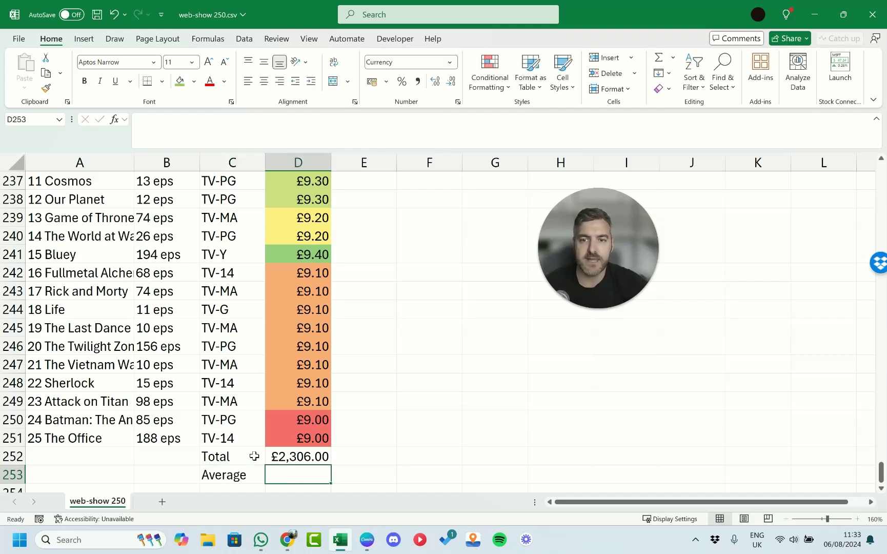
- Calculate the average price in D253 with the AVERAGE function over D2:D251
{"action": "type", "text": "="}
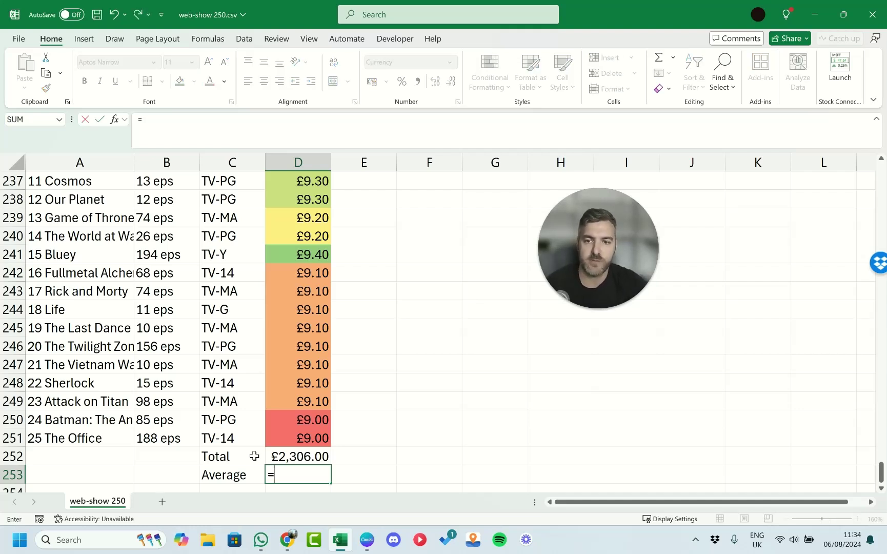
{"action": "type", "text": "aver"}
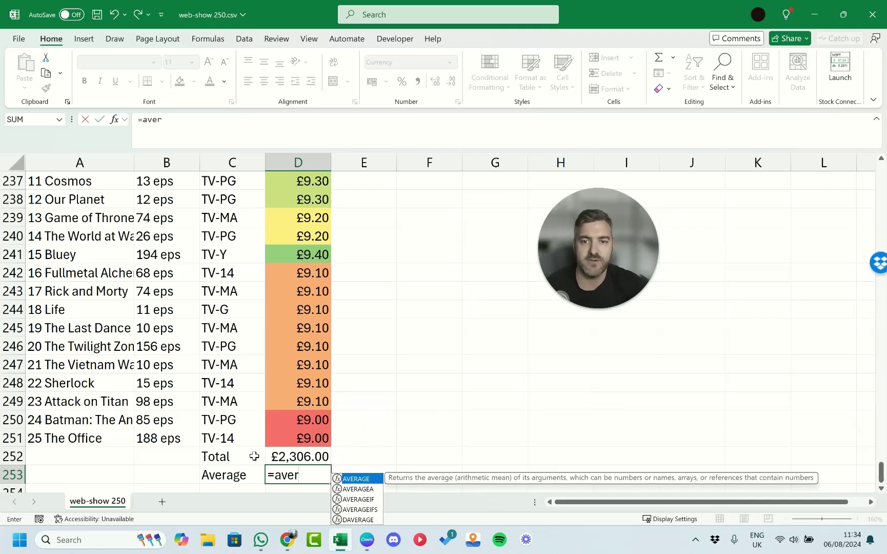
{"action": "key", "text": "Down"}
{"action": "key", "text": "Down"}
{"action": "key", "text": "Down"}
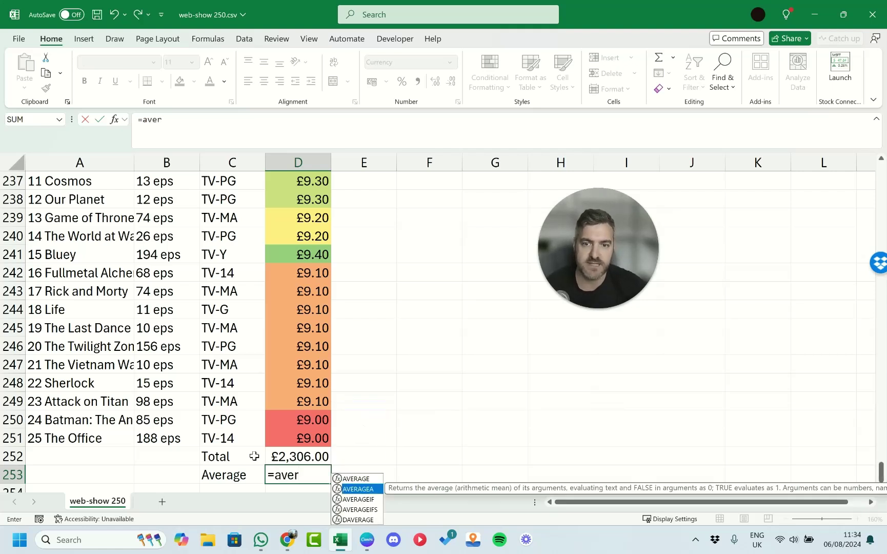
{"action": "key", "text": "Up"}
{"action": "key", "text": "Up"}
{"action": "key", "text": "Up"}
{"action": "key", "text": "Down"}
{"action": "key", "text": "Down"}
{"action": "key", "text": "Up"}
{"action": "key", "text": "Up"}
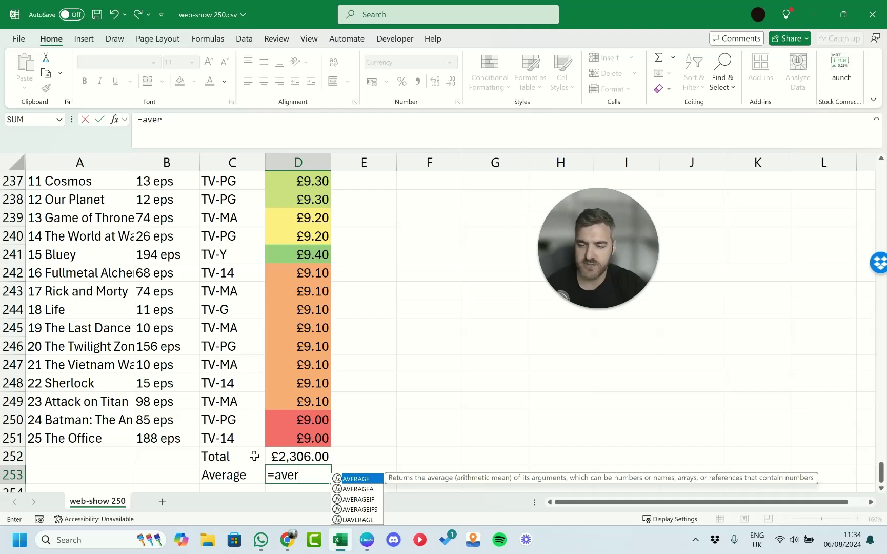
{"action": "key", "text": "Tab"}
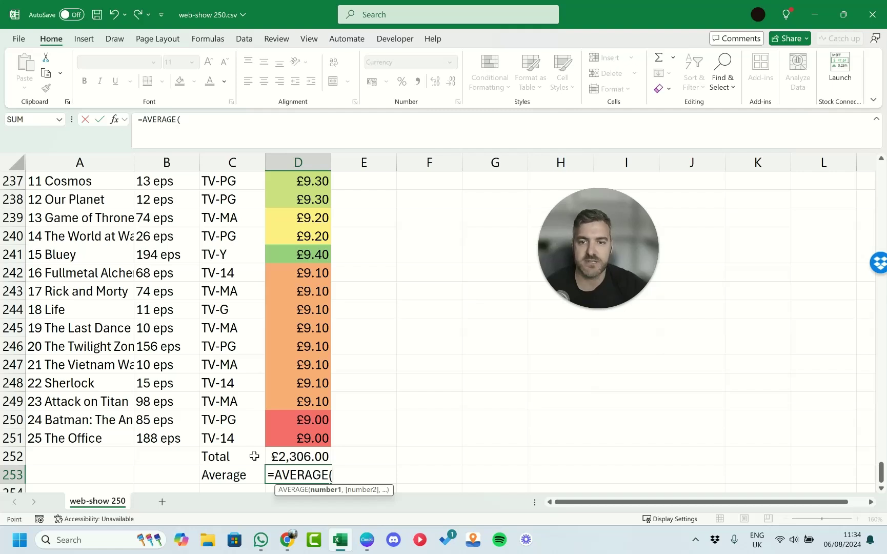
{"action": "key", "text": "Up"}
{"action": "key", "text": "Up"}
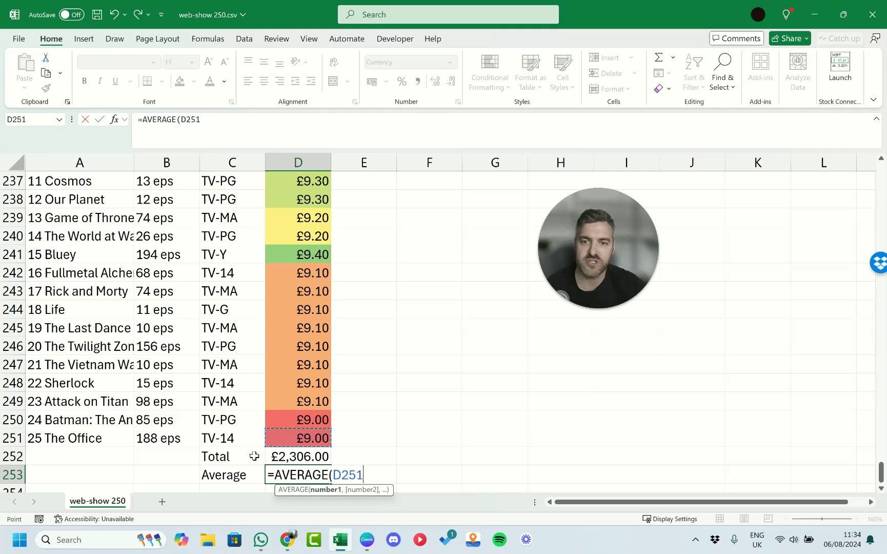
{"action": "key", "text": "ctrl+shift+Up"}
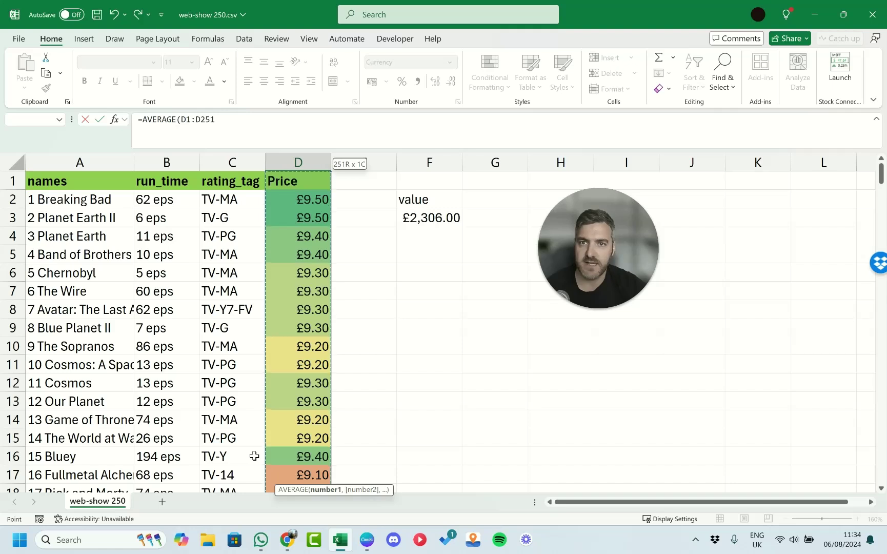
{"action": "key", "text": "shift+Down"}
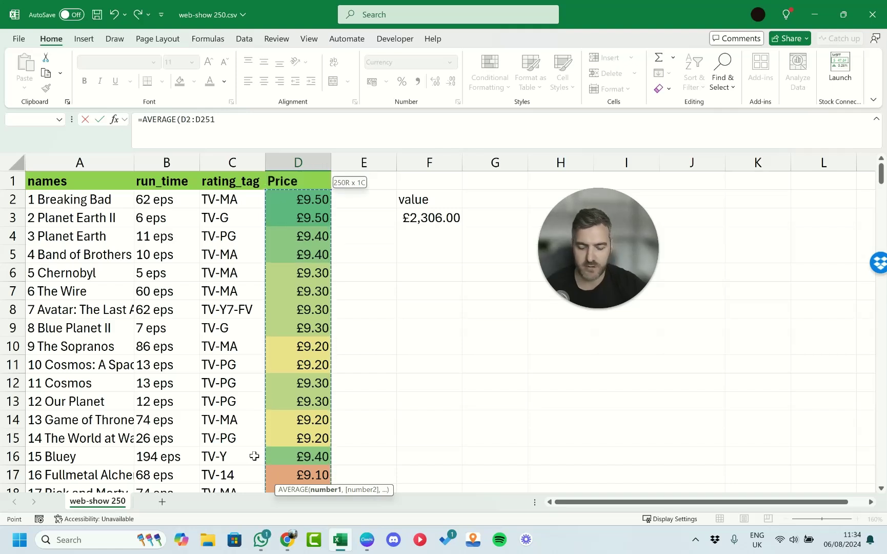
{"action": "key", "text": "Return"}
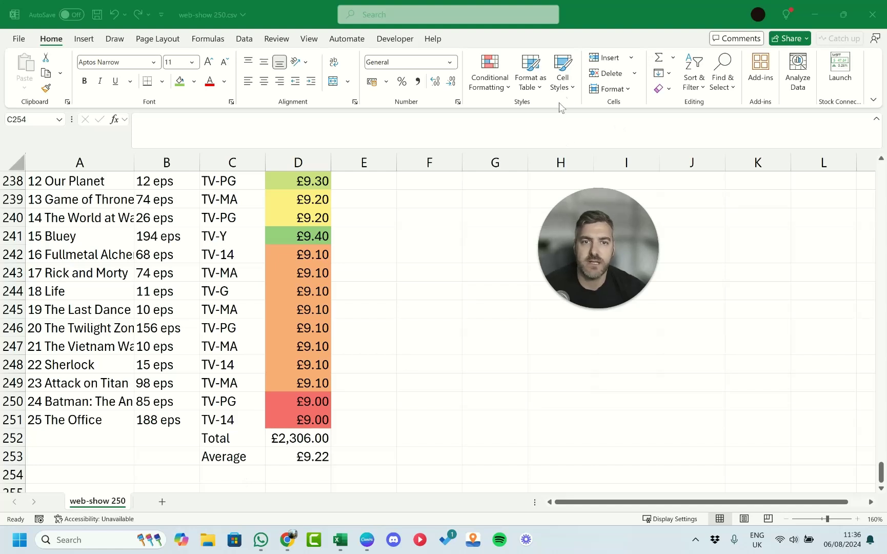
- Enter the label average in C254 and try the AutoSum Average function in D254
{"action": "left_click", "coordinate": [245, 475]}
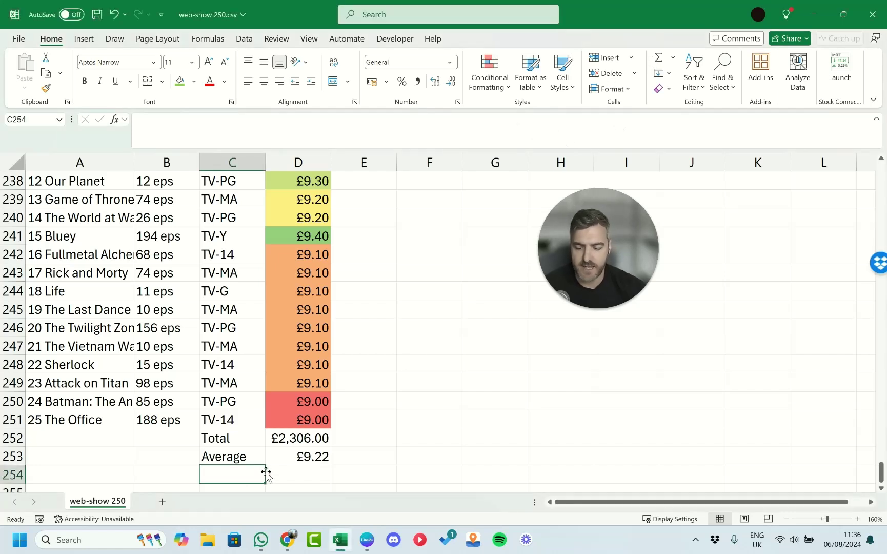
{"action": "type", "text": "average"}
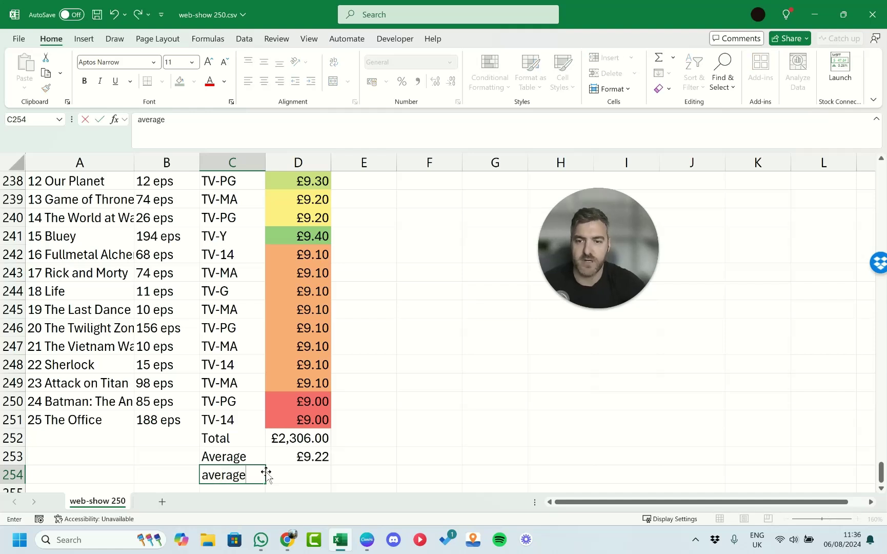
{"action": "key", "text": "Tab"}
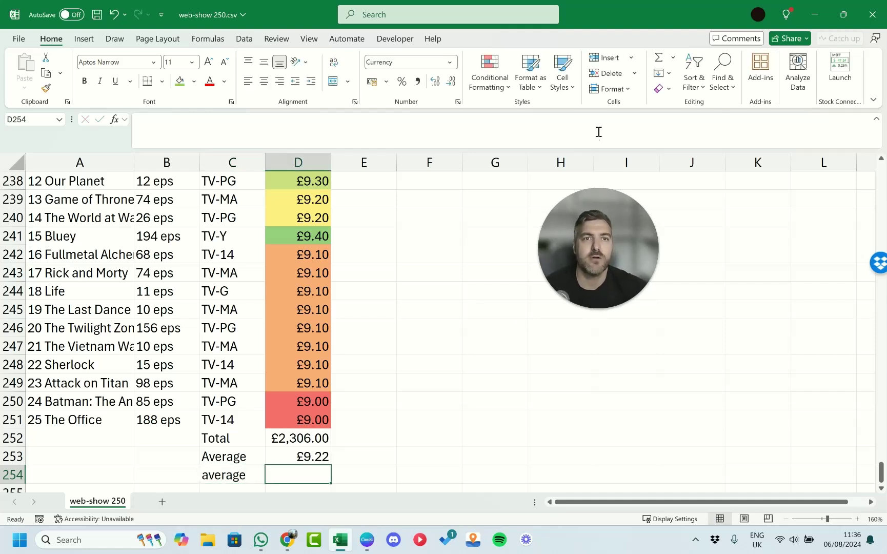
{"action": "left_click", "coordinate": [670, 59]}
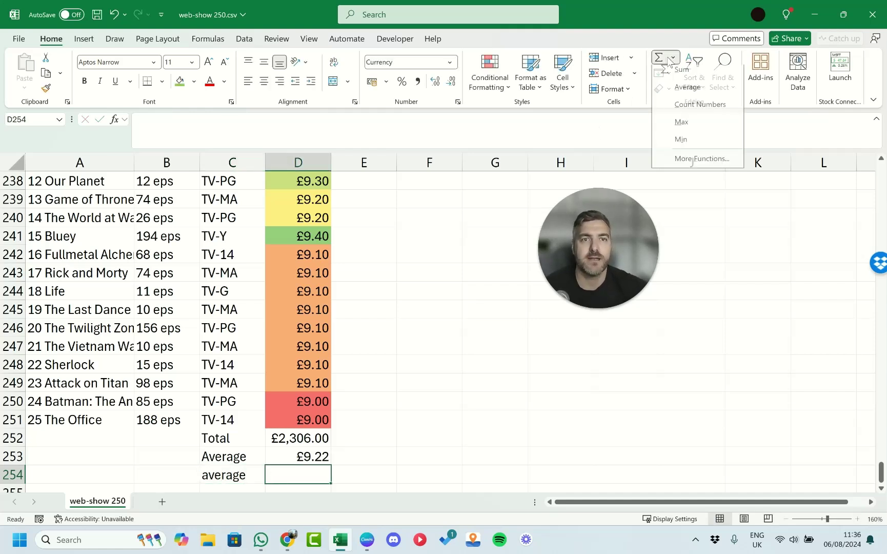
{"action": "left_click", "coordinate": [686, 86]}
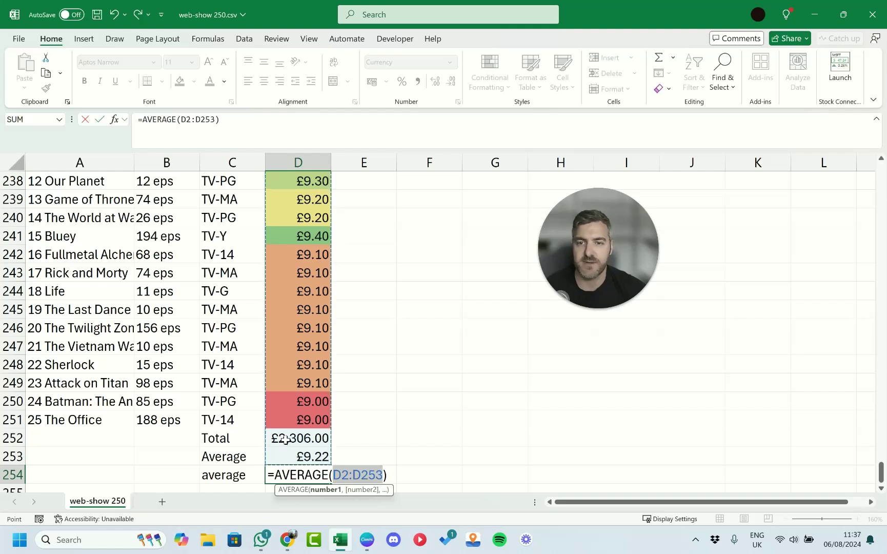
{"action": "key", "text": "Escape"}
- Label C254 as Min and C255 as Max below the Average row
{"action": "left_click", "coordinate": [255, 478]}
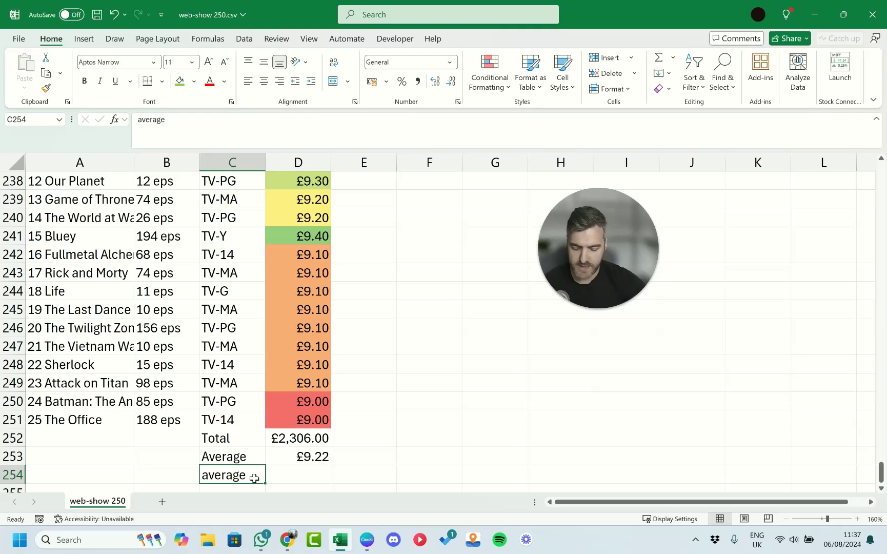
{"action": "type", "text": "min"}
{"action": "key", "text": "BackSpace"}
{"action": "key", "text": "BackSpace"}
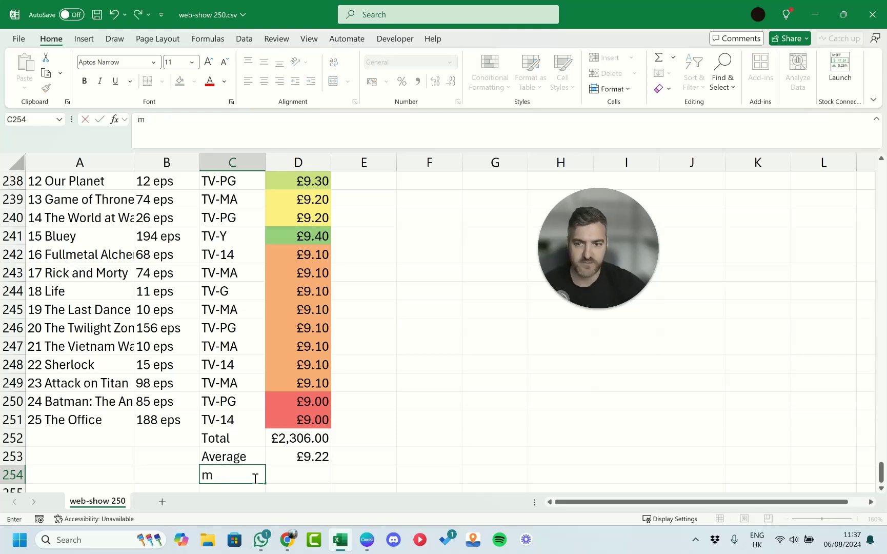
{"action": "key", "text": "BackSpace"}
{"action": "type", "text": "Min"}
{"action": "key", "text": "Return"}
{"action": "type", "text": "Max"}
{"action": "key", "text": "Tab"}
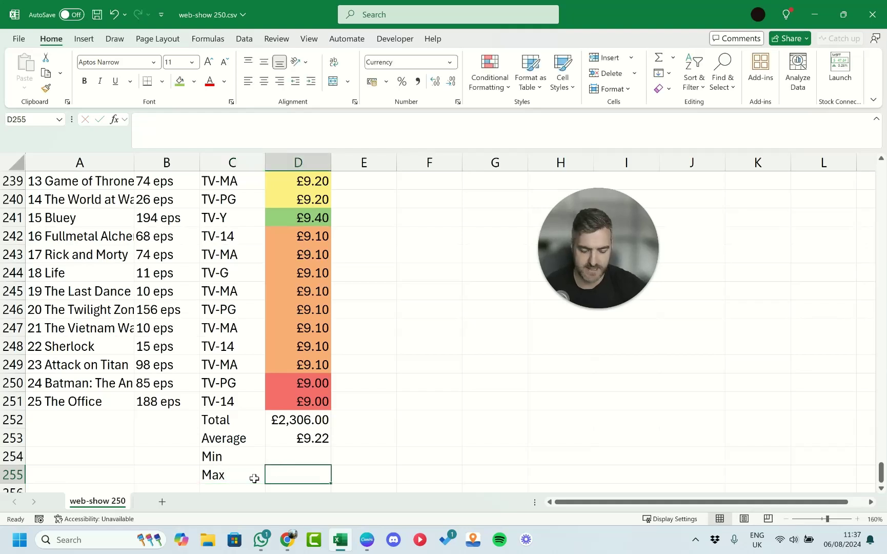
- Calculate the lowest price in D254 with the MIN function over D2:D251
{"action": "key", "text": "Up"}
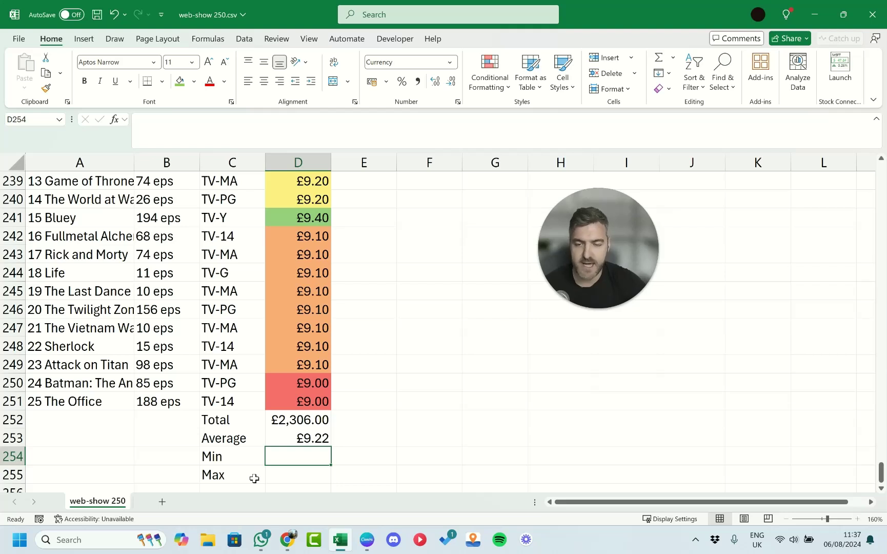
{"action": "type", "text": "=min"}
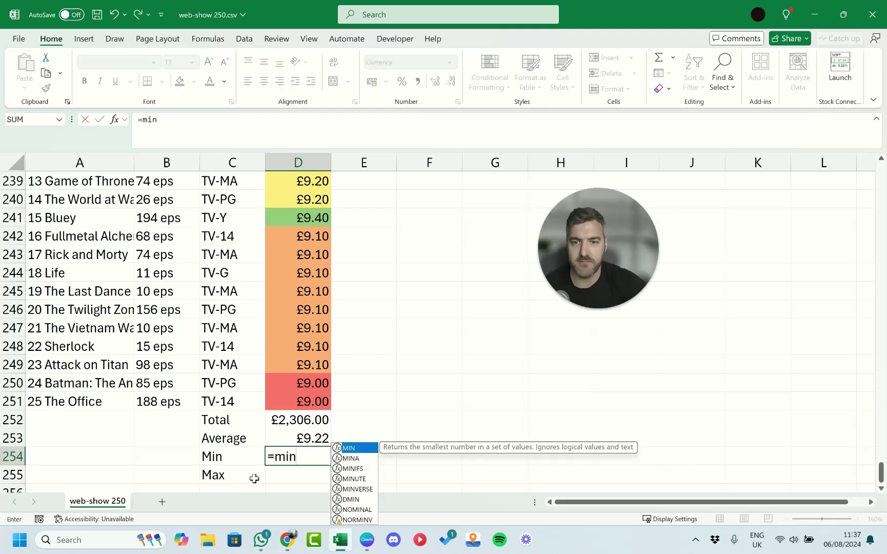
{"action": "key", "text": "Tab"}
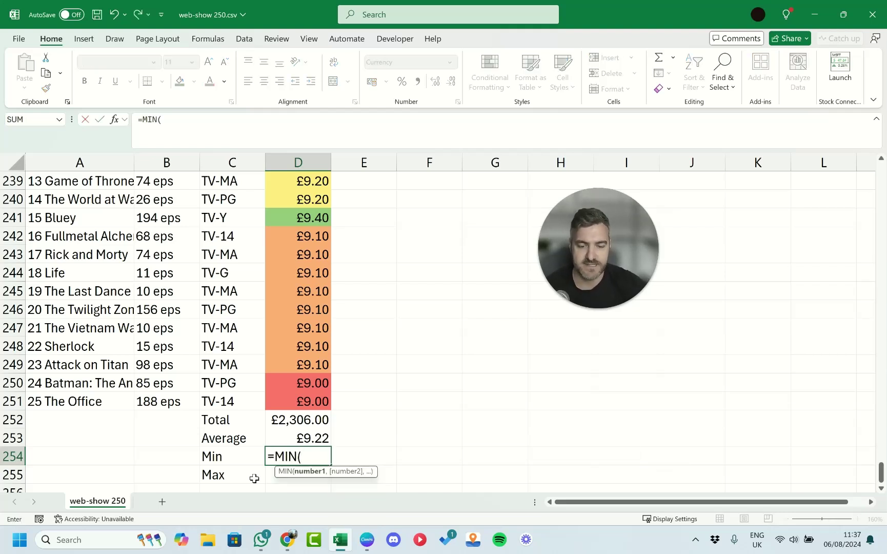
{"action": "key", "text": "Up"}
{"action": "key", "text": "Up"}
{"action": "key", "text": "Up"}
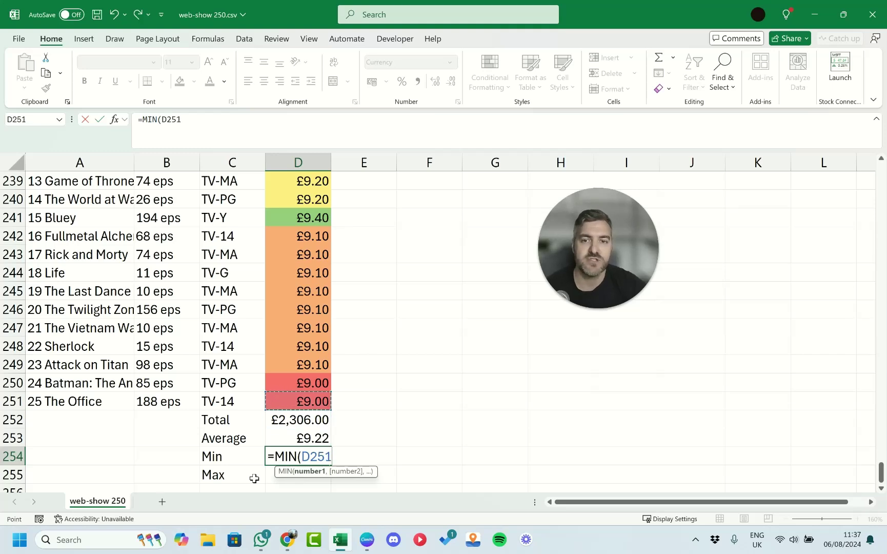
{"action": "key", "text": "ctrl+shift+Up"}
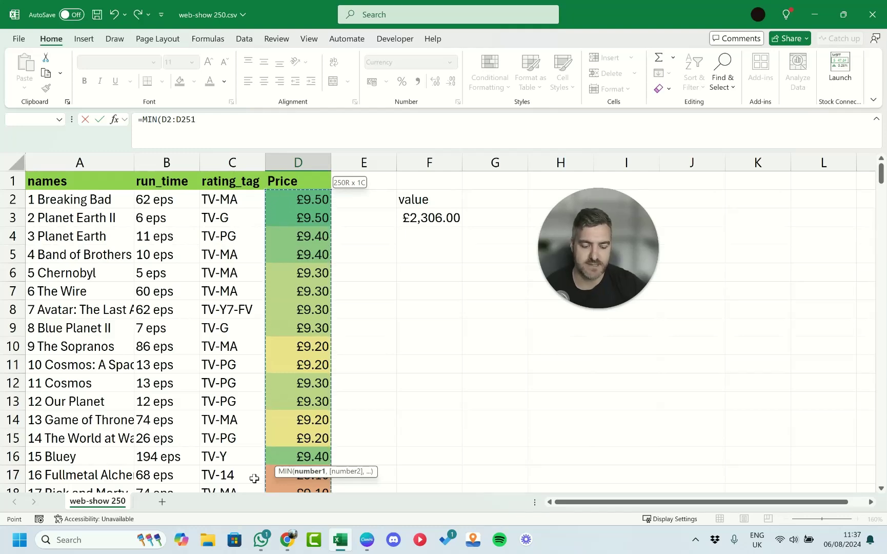
{"action": "key", "text": "Return"}
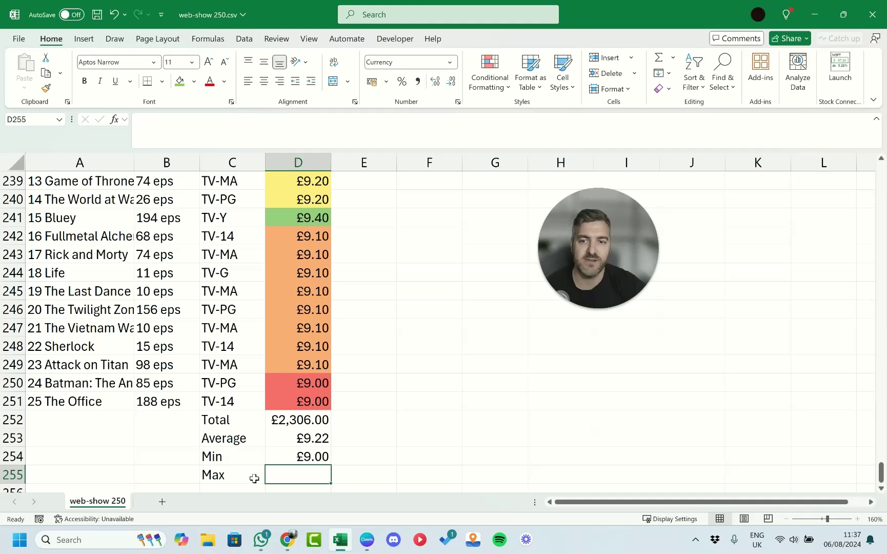
- Calculate the highest price in D255 with the MAX function over D2:D251
{"action": "type", "text": "=ma"}
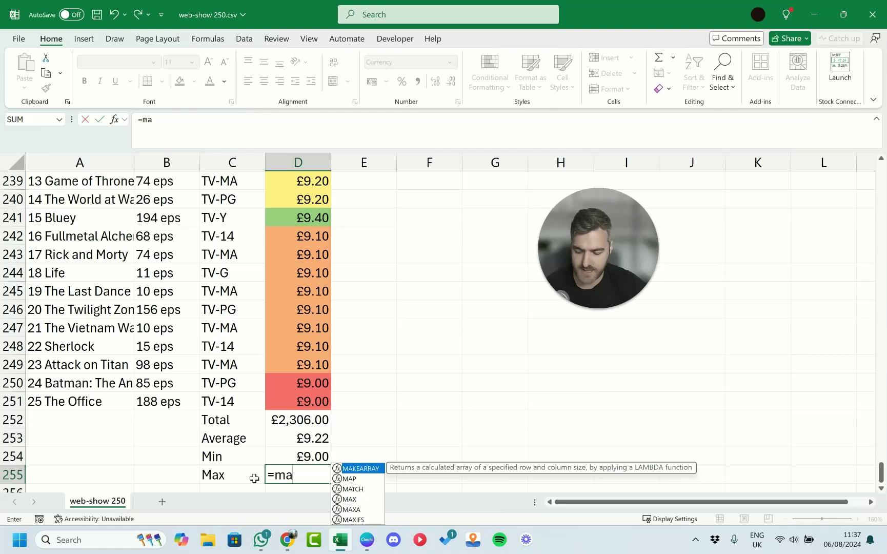
{"action": "type", "text": "x"}
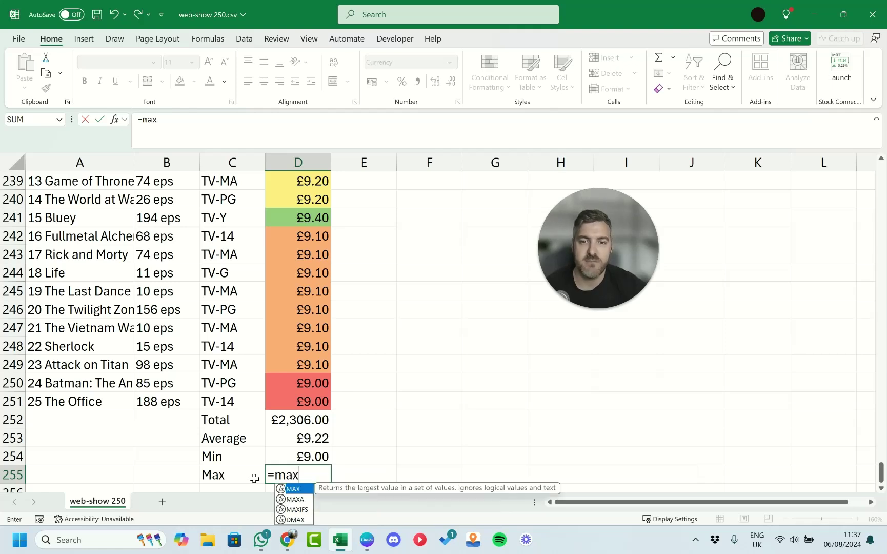
{"action": "key", "text": "Tab"}
{"action": "key", "text": "Up"}
{"action": "key", "text": "Up"}
{"action": "key", "text": "Up"}
{"action": "key", "text": "Up"}
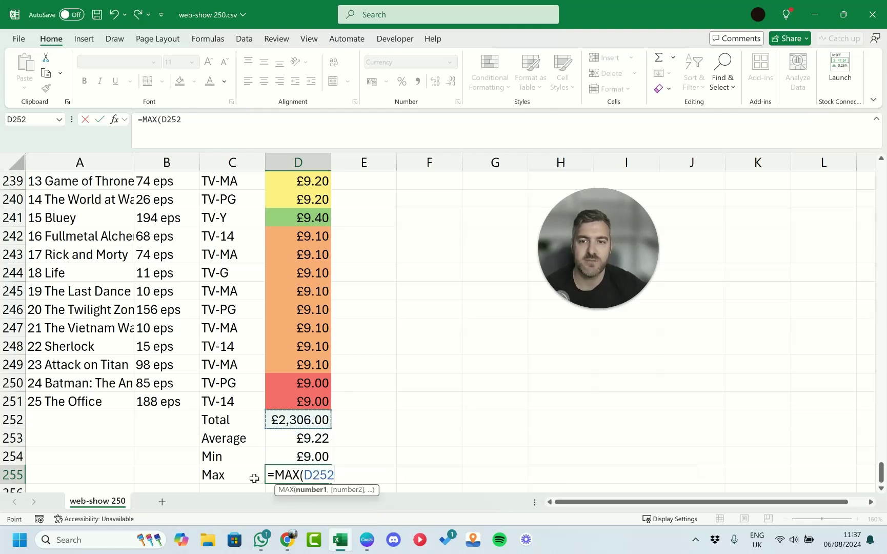
{"action": "key", "text": "ctrl+shift+Up"}
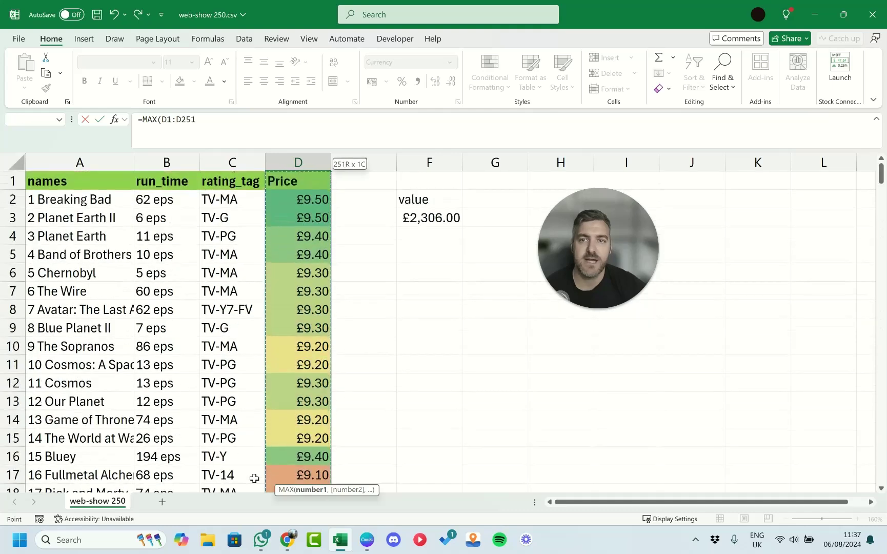
{"action": "key", "text": "Return"}
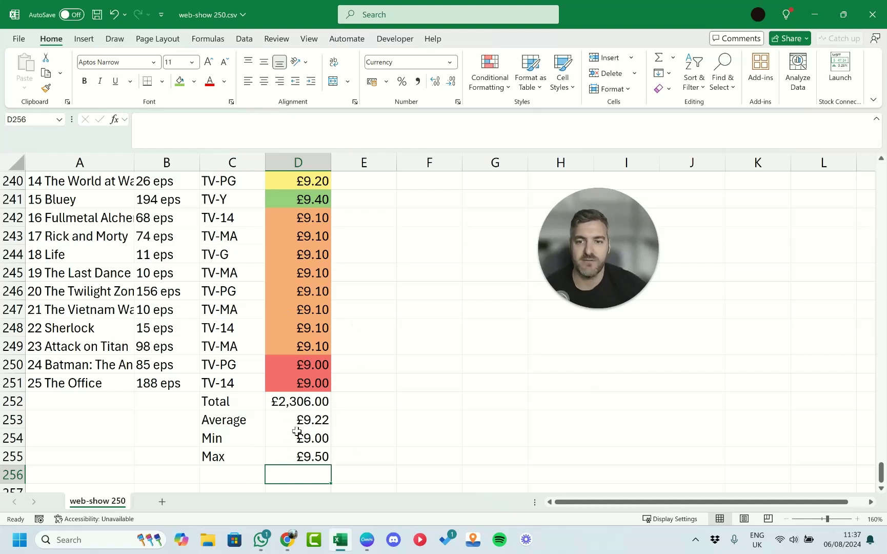
- Make the summary labels and values in C252:D255 bold
{"action": "key", "text": "Up"}
{"action": "key", "text": "shift+Up"}
{"action": "key", "text": "shift+Up"}
{"action": "key", "text": "shift+Up"}
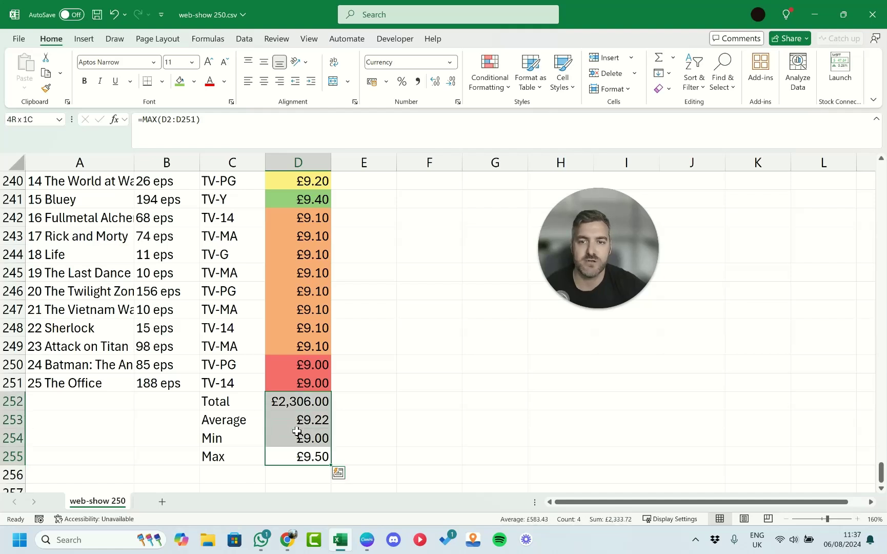
{"action": "key", "text": "shift+Left"}
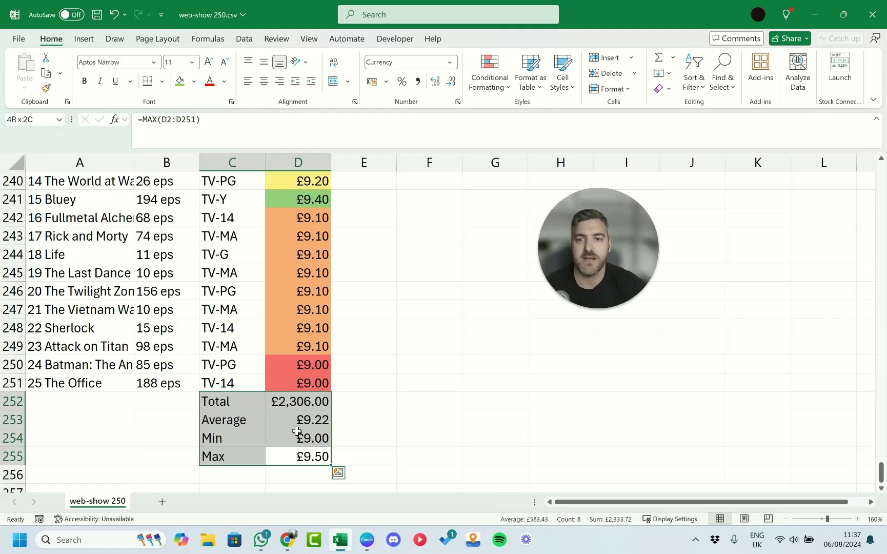
{"action": "key", "text": "ctrl+q"}
{"action": "key", "text": "Right"}
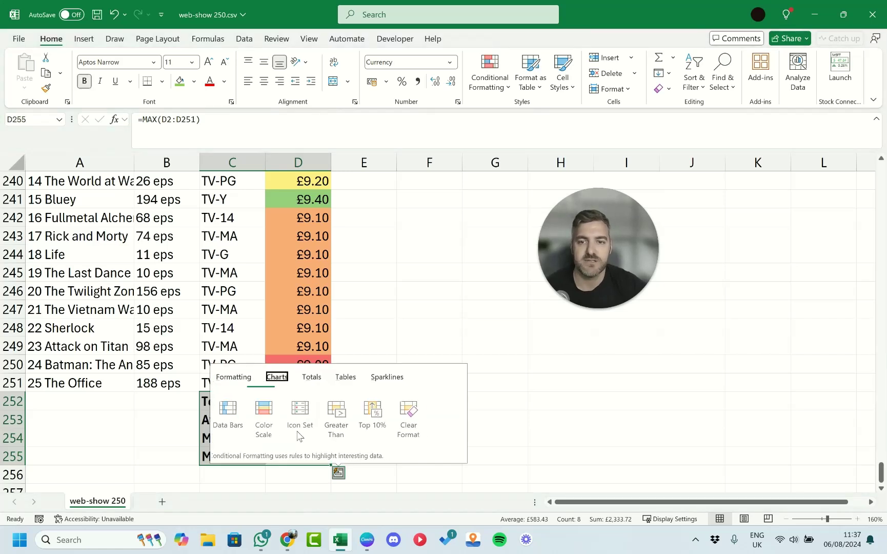
{"action": "key", "text": "Escape"}
{"action": "key", "text": "Right"}
{"action": "key", "text": "Down"}
{"action": "key", "text": "Left"}
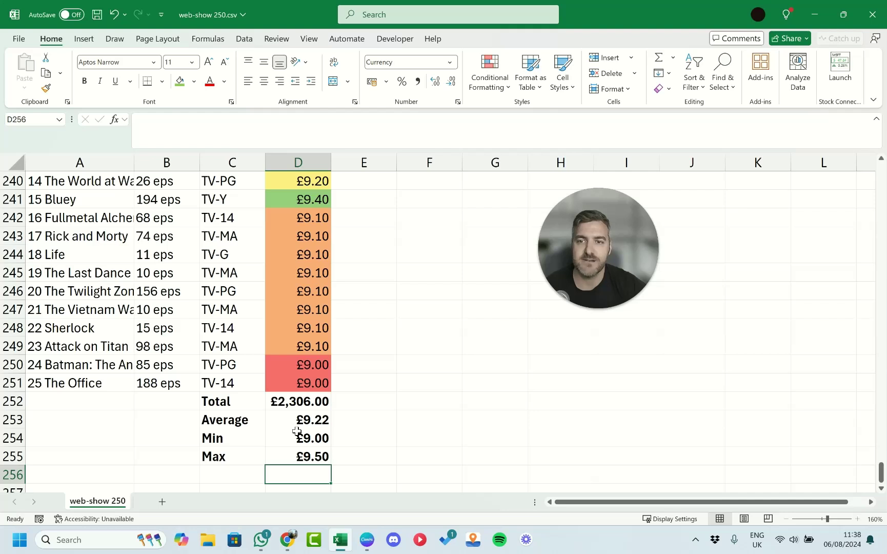
{"action": "key", "text": "Left"}
{"action": "key", "text": "Up"}
{"action": "key", "text": "Up"}
{"action": "key", "text": "Up"}
{"action": "key", "text": "Down"}
{"action": "key", "text": "Down"}
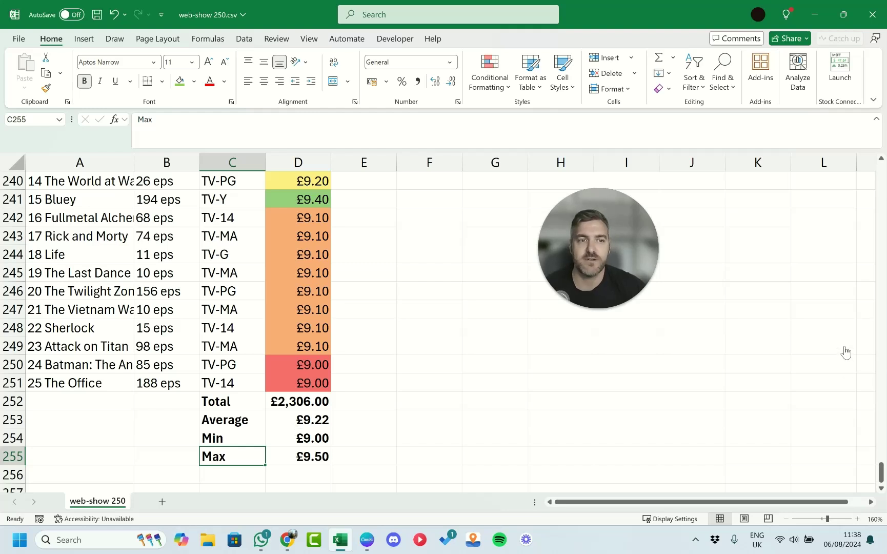
- With C256 selected, look through the recently used and logical functions in the function library
{"action": "left_click", "coordinate": [233, 475]}
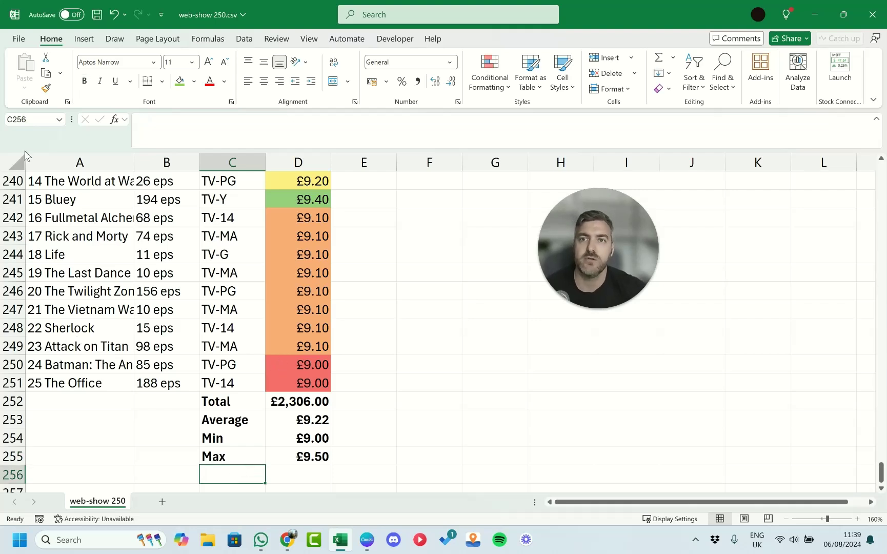
{"action": "left_click", "coordinate": [203, 44]}
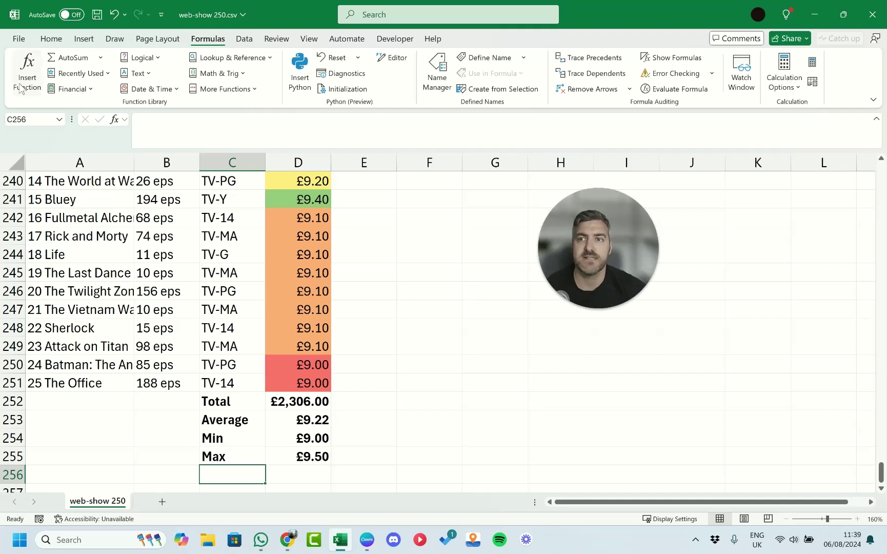
{"action": "left_click", "coordinate": [109, 75]}
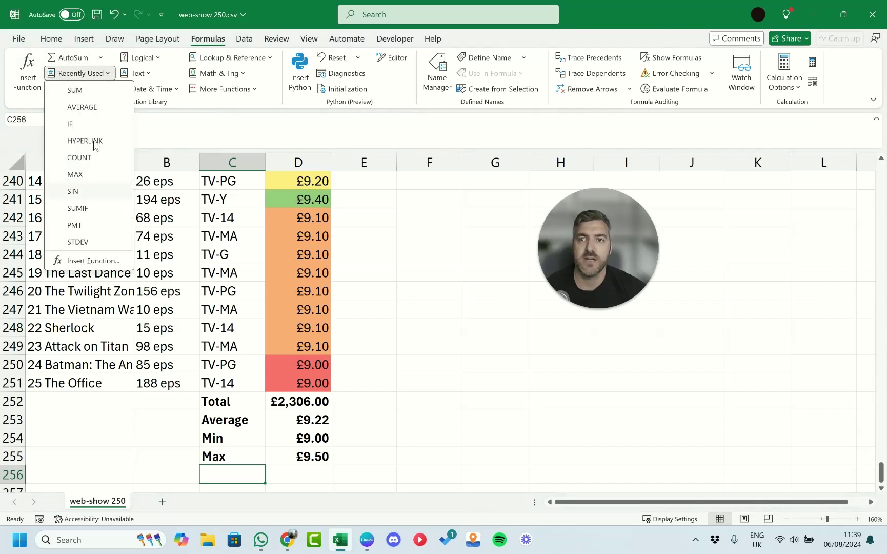
{"action": "left_click", "coordinate": [109, 74]}
{"action": "left_click", "coordinate": [157, 58]}
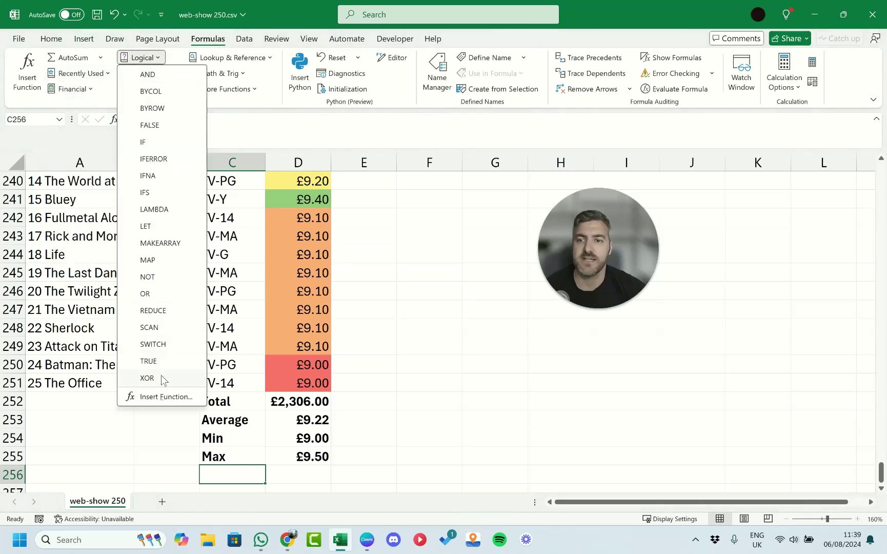
- Search the Insert Function dialog for count, then close it without inserting a function
{"action": "left_click", "coordinate": [165, 397]}
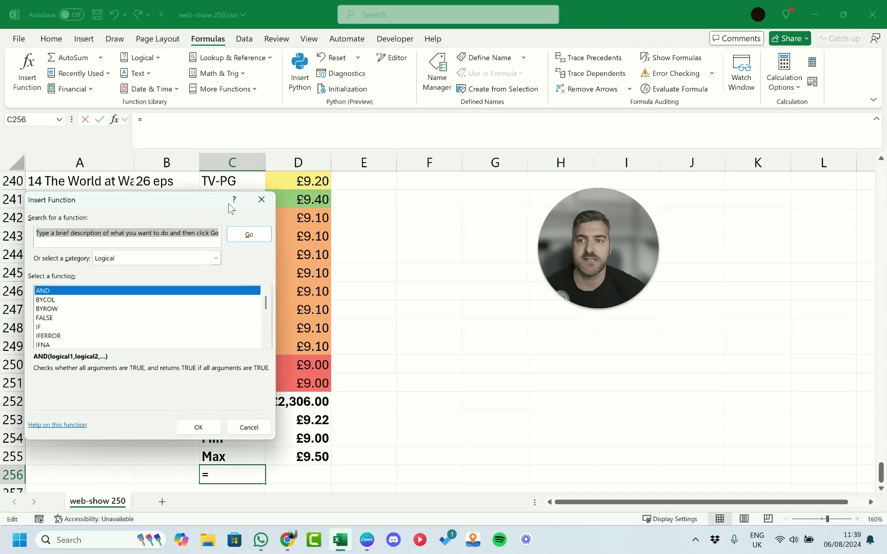
{"action": "left_click_drag", "start_coordinate": [137, 207], "coordinate": [257, 149]}
{"action": "left_click", "coordinate": [256, 177]}
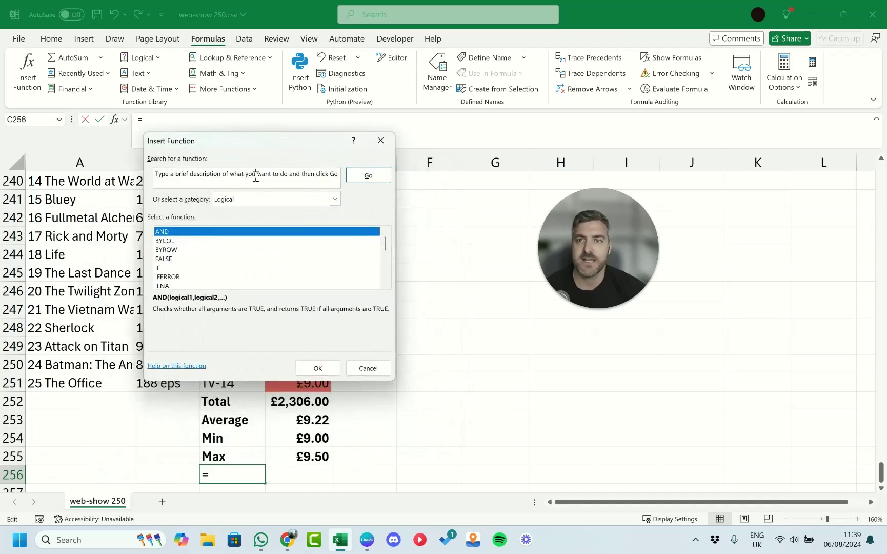
{"action": "left_click", "coordinate": [256, 177]}
{"action": "type", "text": "count"}
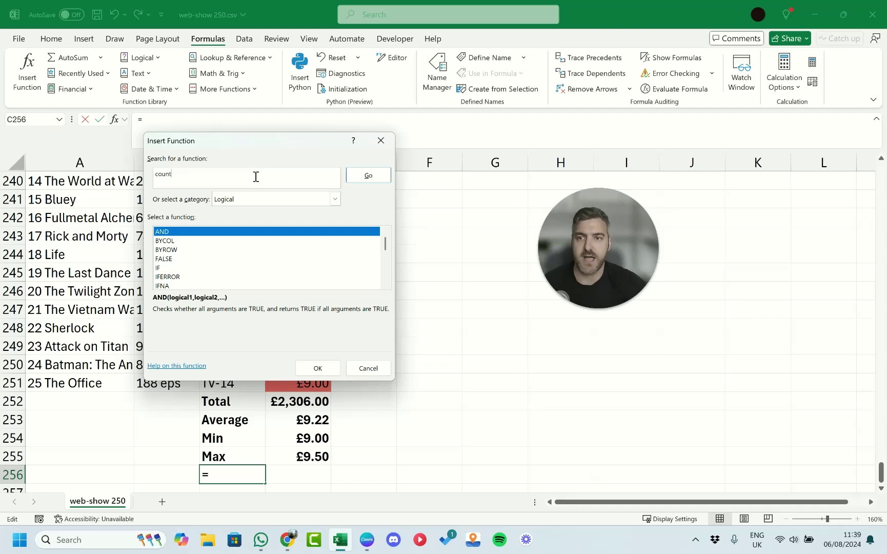
{"action": "key", "text": "Return"}
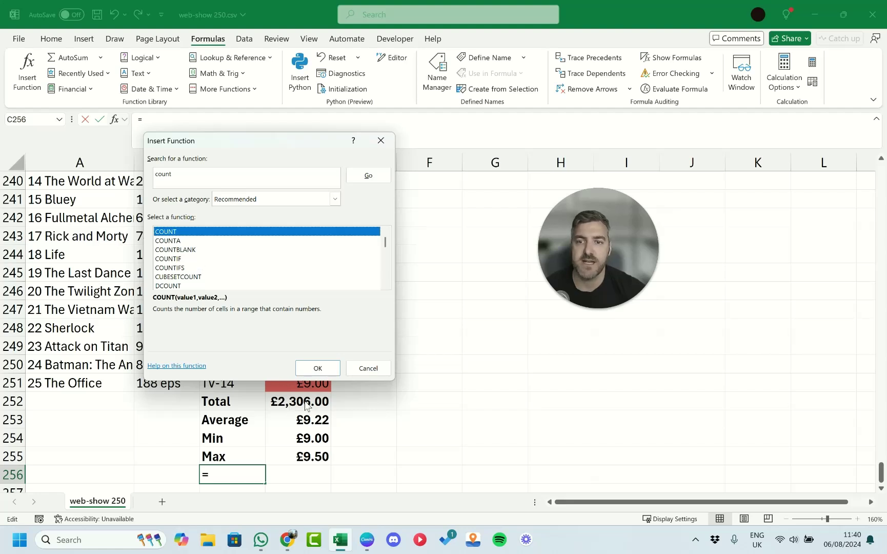
{"action": "left_click", "coordinate": [368, 368]}
- Reopen Insert Function to view its function categories, then cancel and return to the Home commands
{"action": "left_click", "coordinate": [28, 88]}
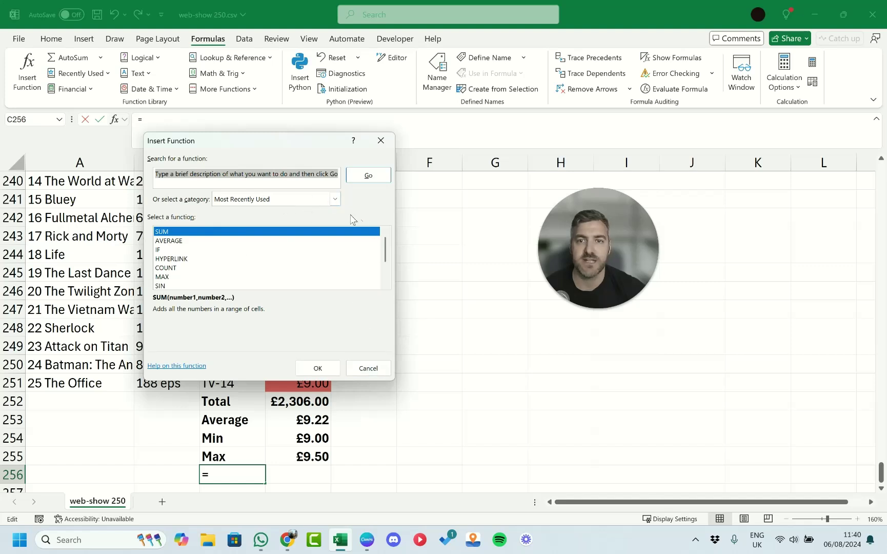
{"action": "left_click", "coordinate": [335, 199]}
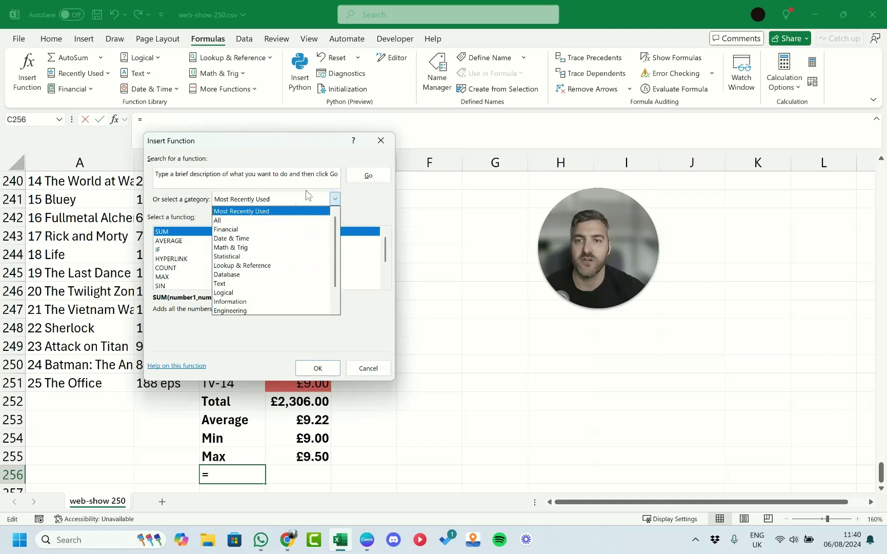
{"action": "left_click", "coordinate": [364, 204]}
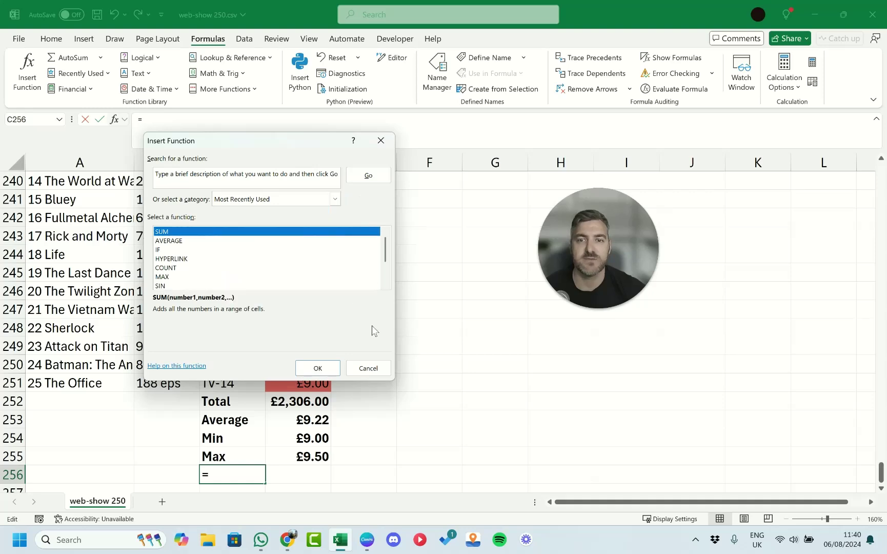
{"action": "left_click", "coordinate": [368, 368]}
{"action": "left_click", "coordinate": [50, 39]}
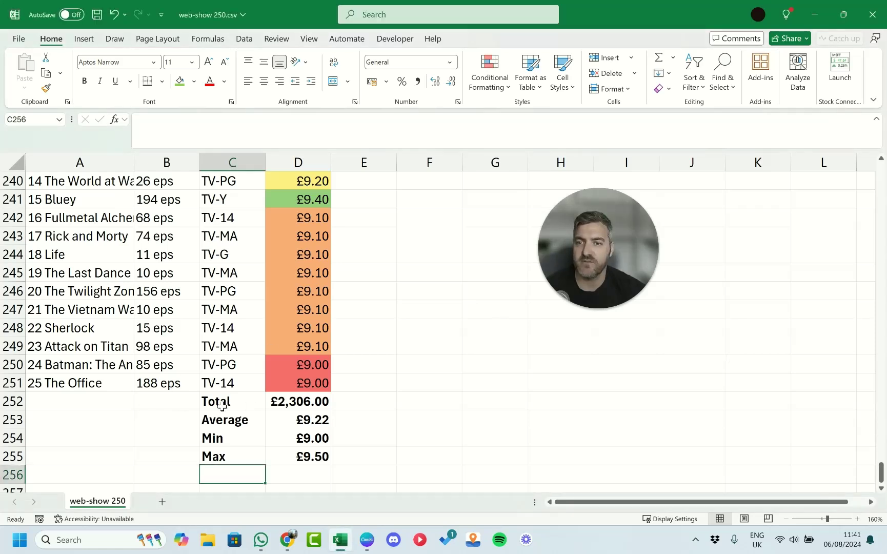
- Try filling the episode count in B251 down to B255, once as copies and once as an incrementing series, undoing each fill
{"action": "left_click", "coordinate": [178, 389]}
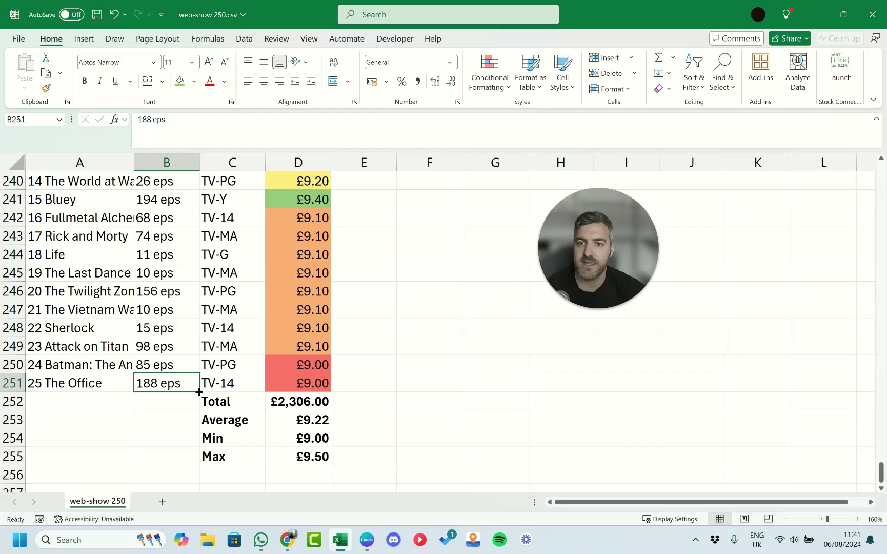
{"action": "left_click_drag", "start_coordinate": [199, 391], "coordinate": [190, 466]}
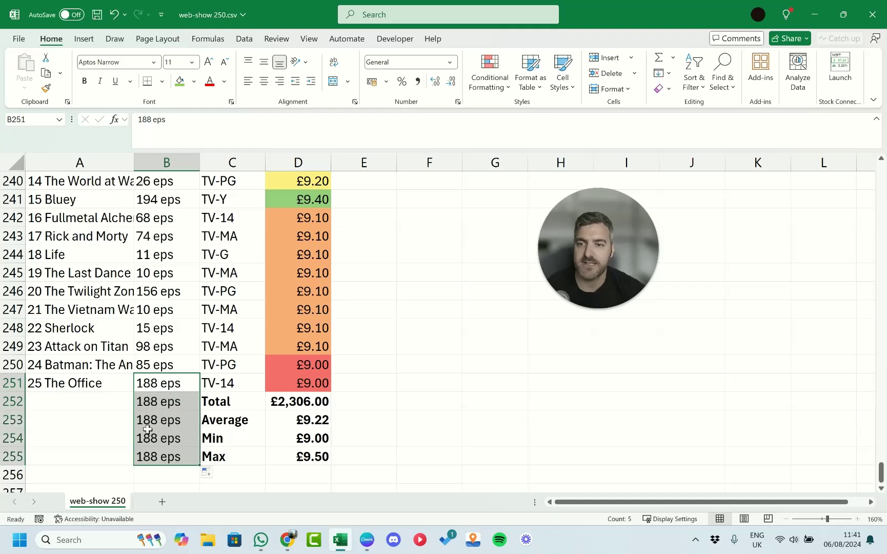
{"action": "key", "text": "ctrl+z"}
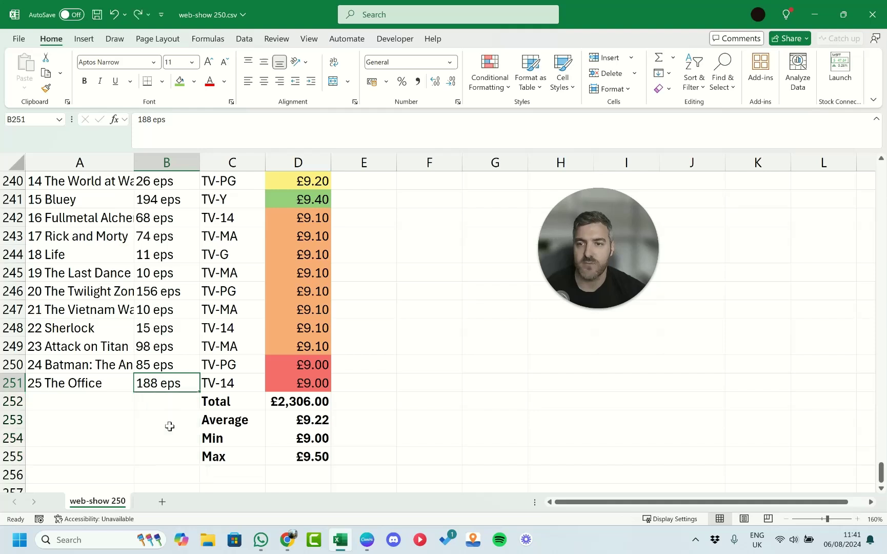
{"action": "left_click_drag", "start_coordinate": [200, 393], "coordinate": [193, 466]}
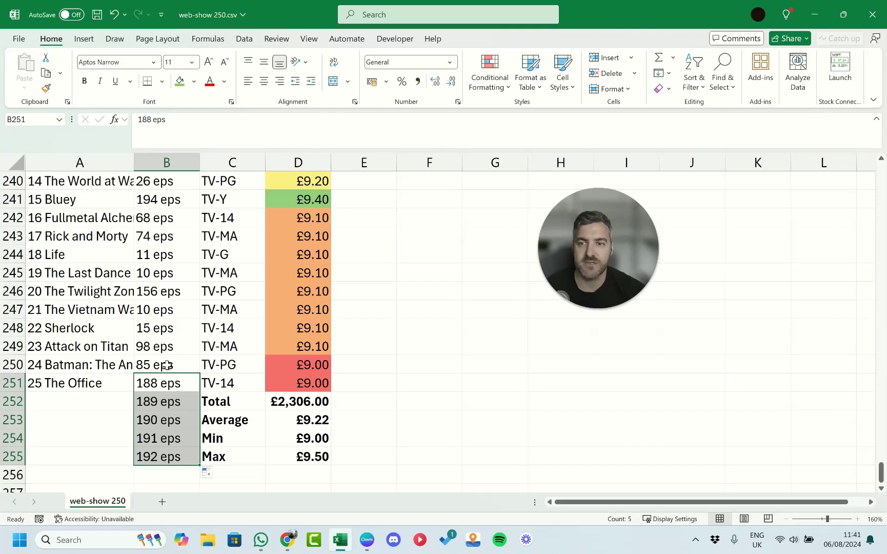
{"action": "key", "text": "ctrl+z"}
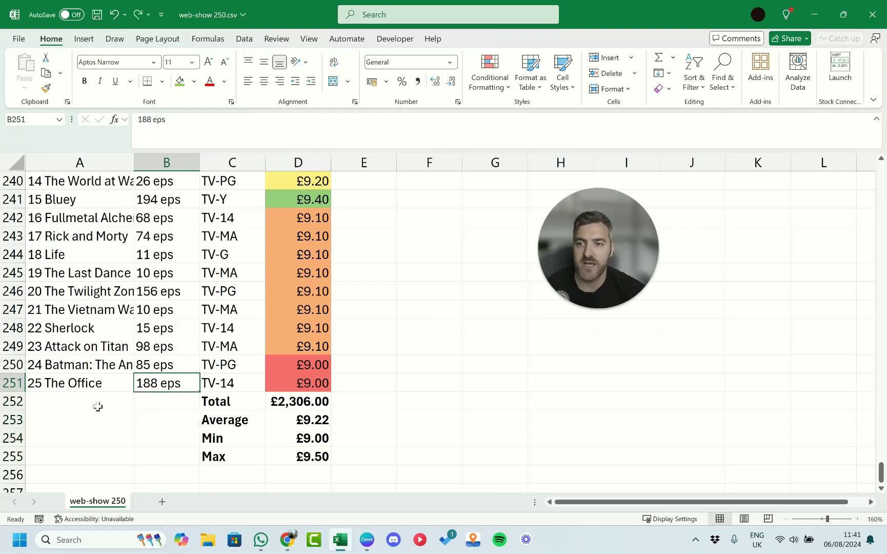
- Try filling the show title in A251 down to A255 as an incrementing series, and undo the fill
{"action": "left_click", "coordinate": [89, 382]}
{"action": "left_click_drag", "start_coordinate": [132, 391], "coordinate": [129, 460]}
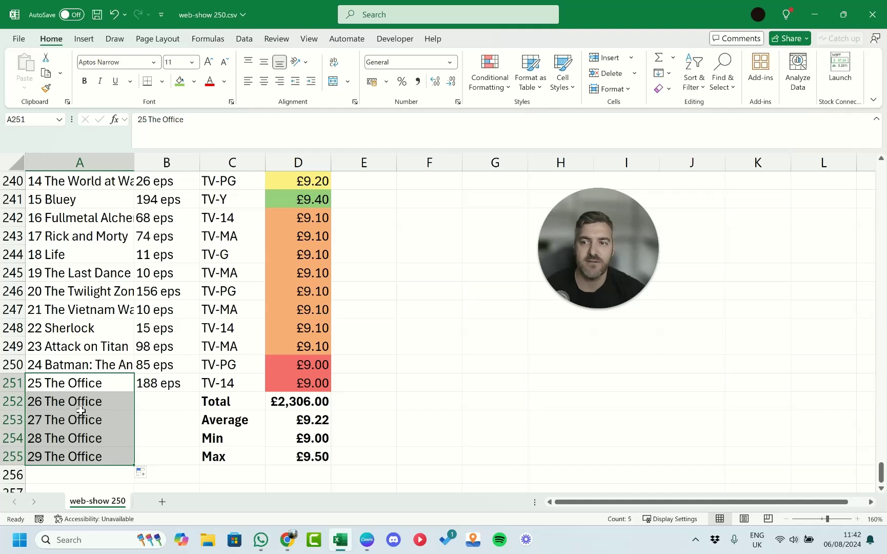
{"action": "key", "text": "ctrl+z"}
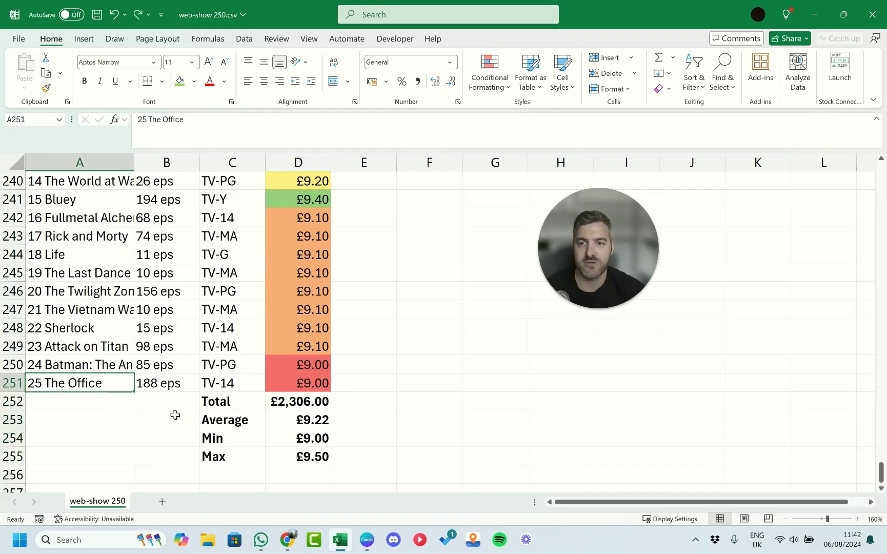
- Try extending B251 as an incrementing series down to B255 and on to B270, then undo both fills
{"action": "left_click", "coordinate": [174, 386]}
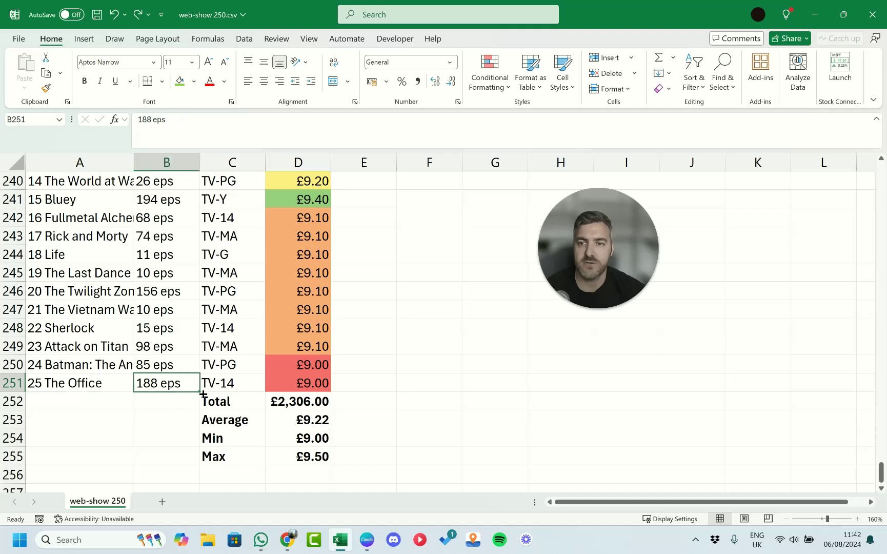
{"action": "left_click_drag", "start_coordinate": [200, 393], "coordinate": [193, 469]}
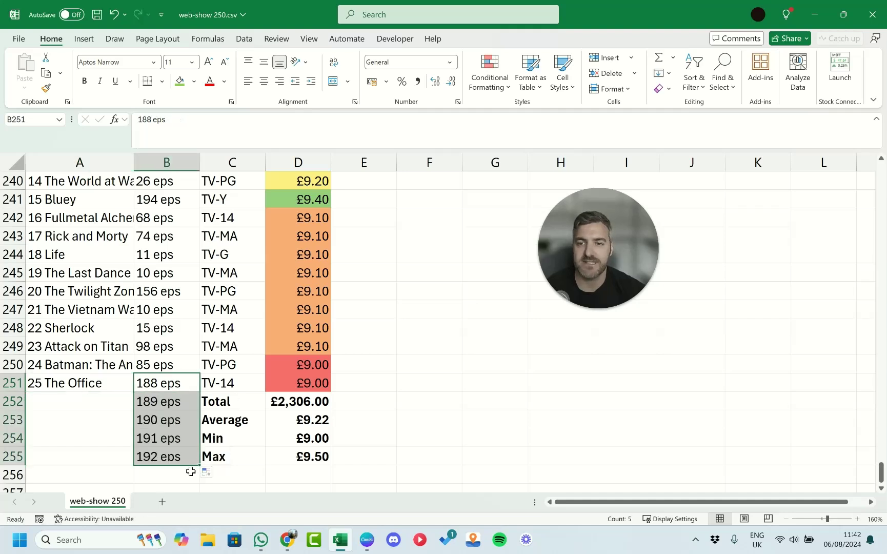
{"action": "scroll", "coordinate": [197, 397], "scroll_direction": "down", "scroll_amount": 5}
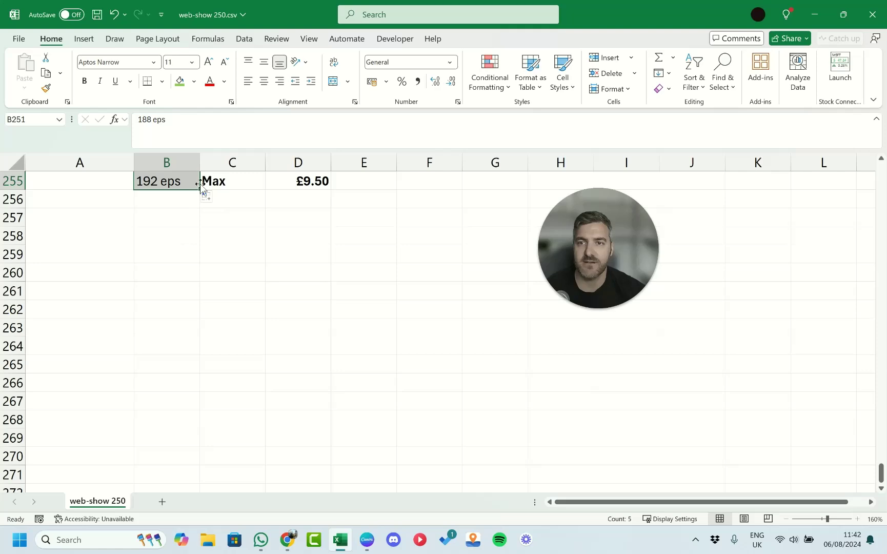
{"action": "left_click_drag", "start_coordinate": [199, 190], "coordinate": [185, 458]}
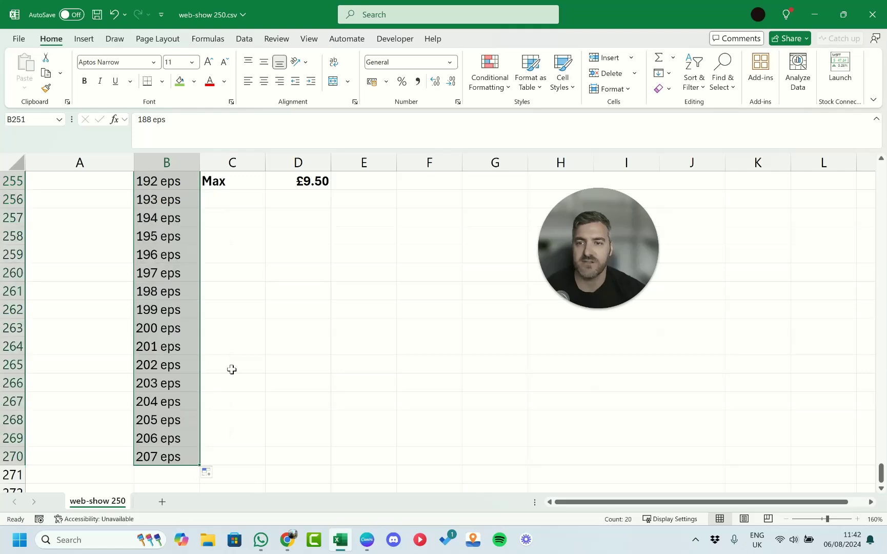
{"action": "scroll", "coordinate": [189, 395], "scroll_direction": "up", "scroll_amount": 5}
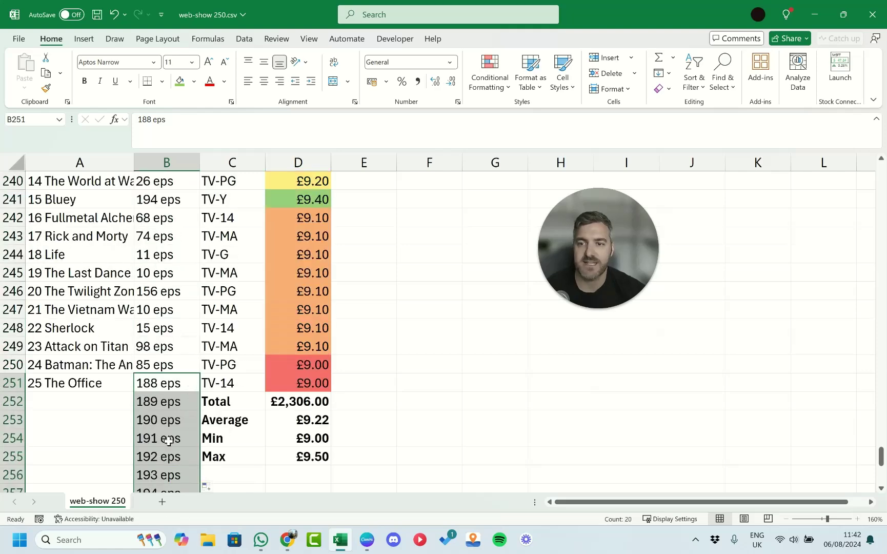
{"action": "scroll", "coordinate": [198, 362], "scroll_direction": "down", "scroll_amount": 4}
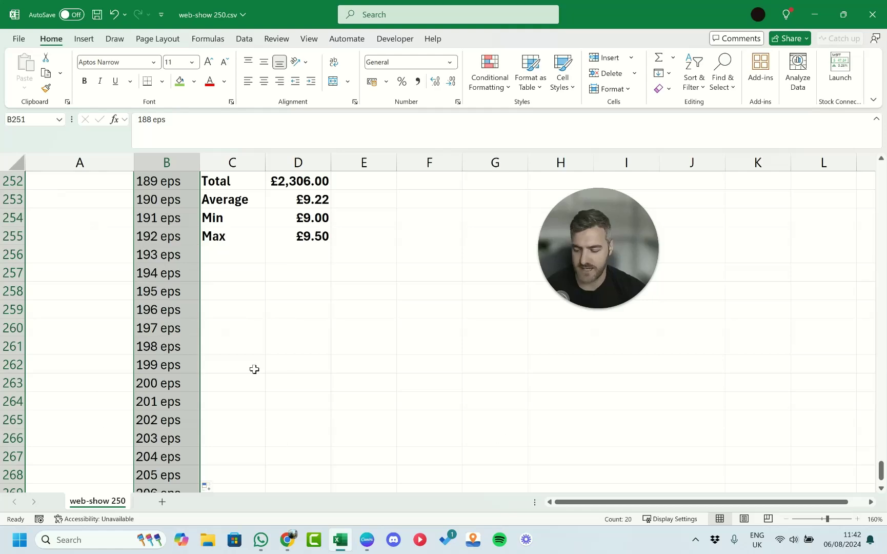
{"action": "key", "text": "ctrl+z"}
{"action": "key", "text": "ctrl+z"}
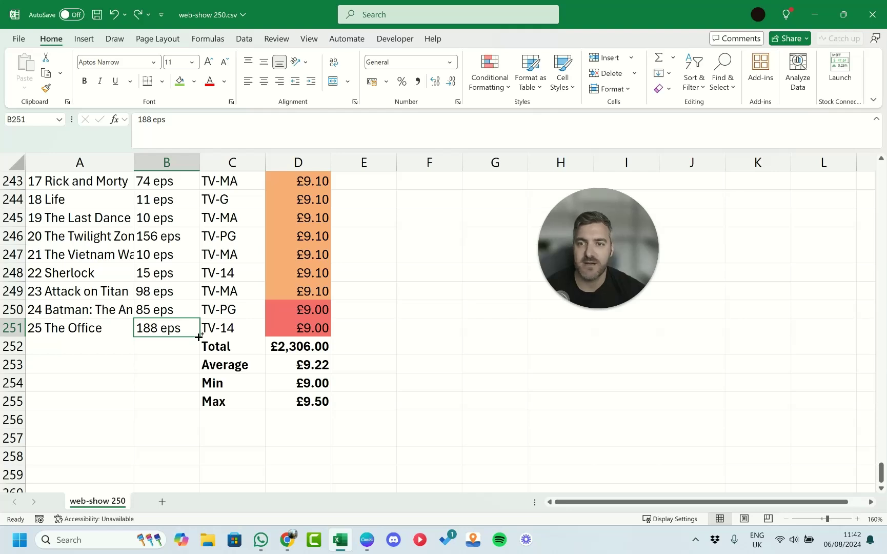
- Try copying B251 and A251 unchanged down to row 256, then undo both fills
{"action": "left_click_drag", "start_coordinate": [199, 336], "coordinate": [185, 433]}
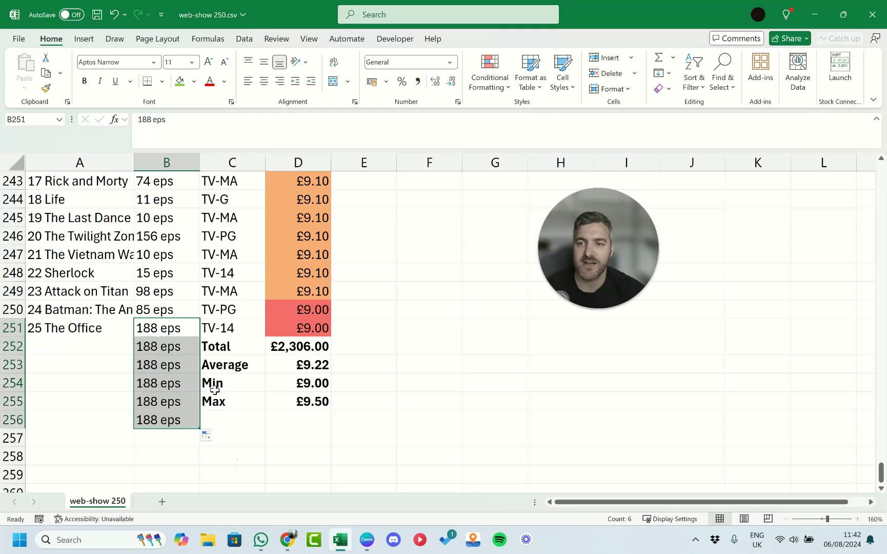
{"action": "left_click", "coordinate": [122, 328]}
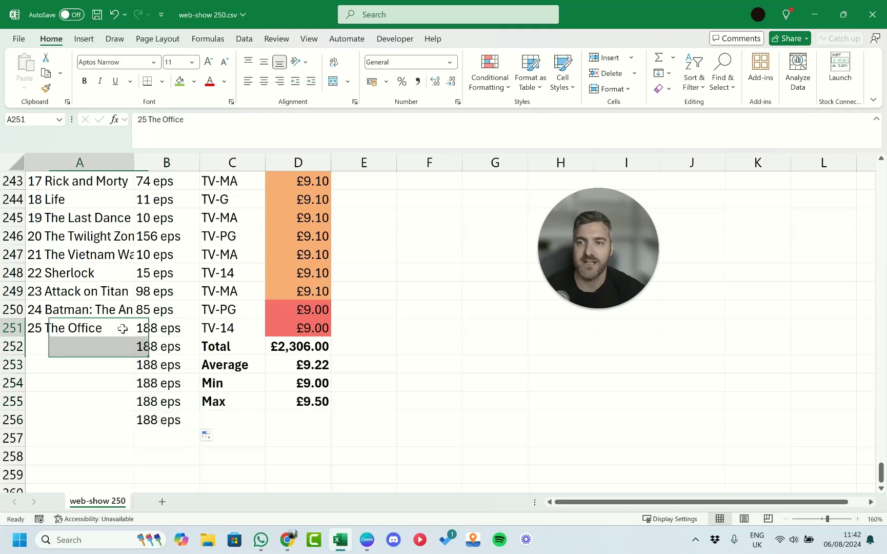
{"action": "left_click_drag", "start_coordinate": [134, 336], "coordinate": [123, 426]}
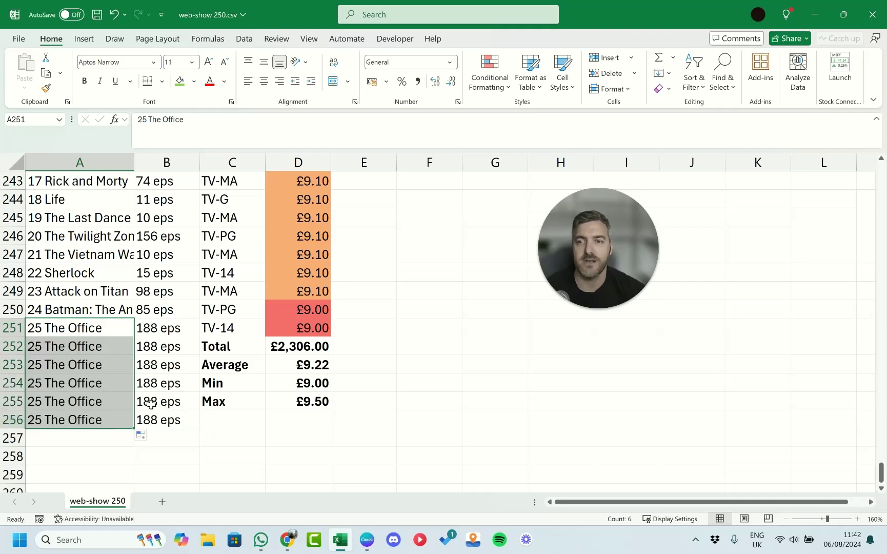
{"action": "key", "text": "ctrl+z"}
{"action": "key", "text": "ctrl+z"}
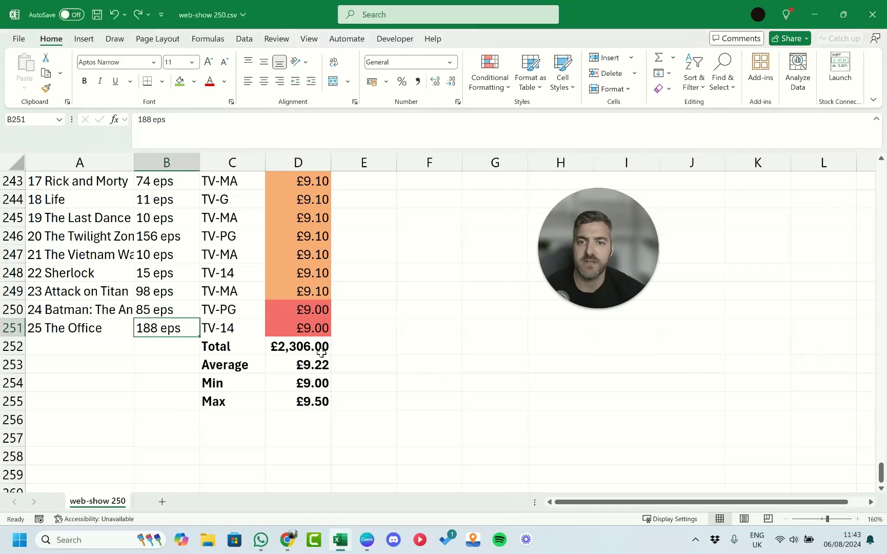
- Try copying the Total formula in D252 across row 252 to column B, and again as far as column A
{"action": "left_click", "coordinate": [306, 350]}
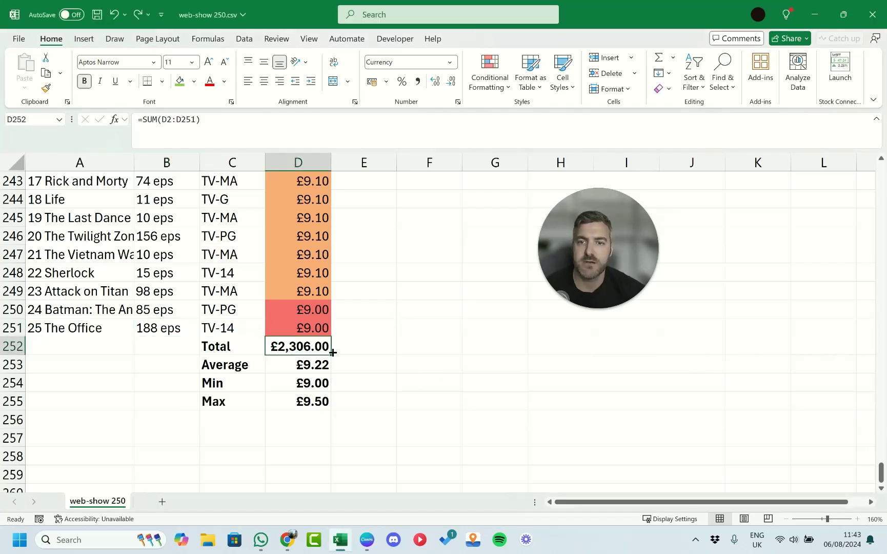
{"action": "left_click_drag", "start_coordinate": [330, 355], "coordinate": [157, 356]}
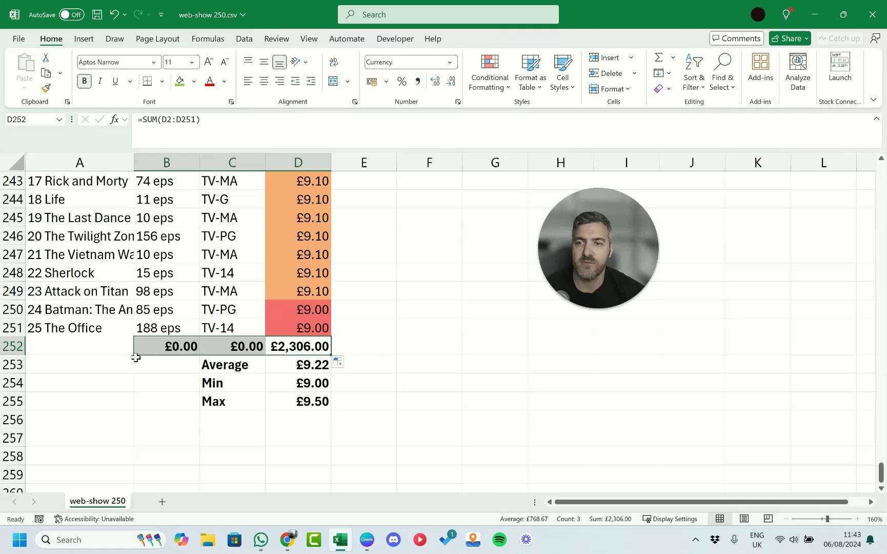
{"action": "left_click_drag", "start_coordinate": [328, 355], "coordinate": [124, 346]}
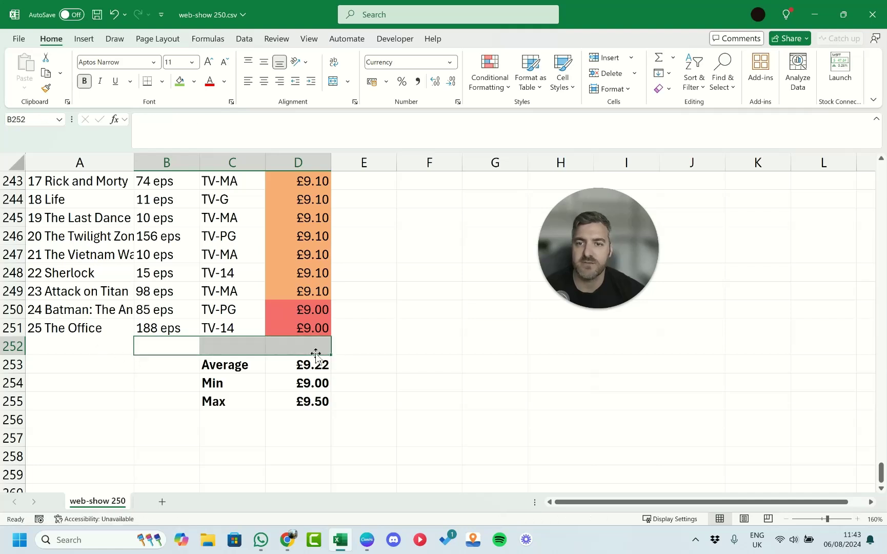
{"action": "left_click", "coordinate": [350, 345]}
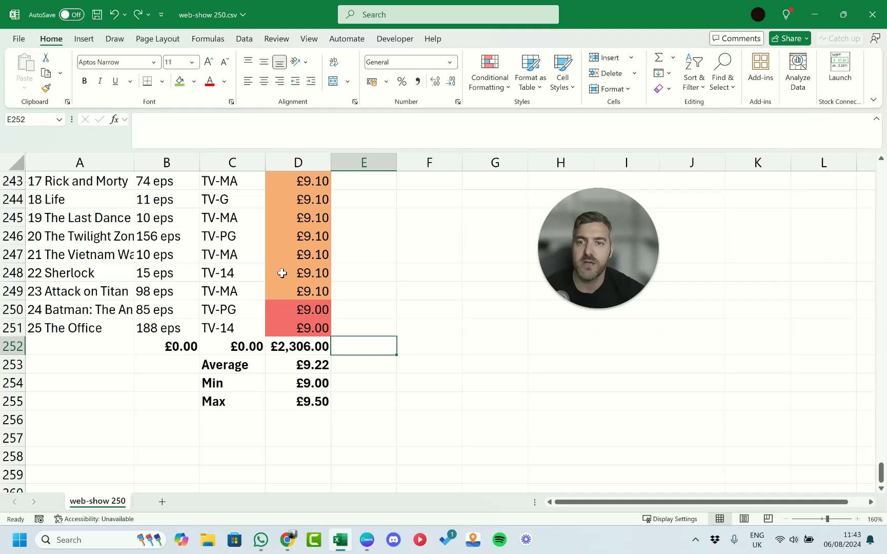
{"action": "left_click", "coordinate": [319, 345]}
{"action": "left_click_drag", "start_coordinate": [330, 353], "coordinate": [60, 353]}
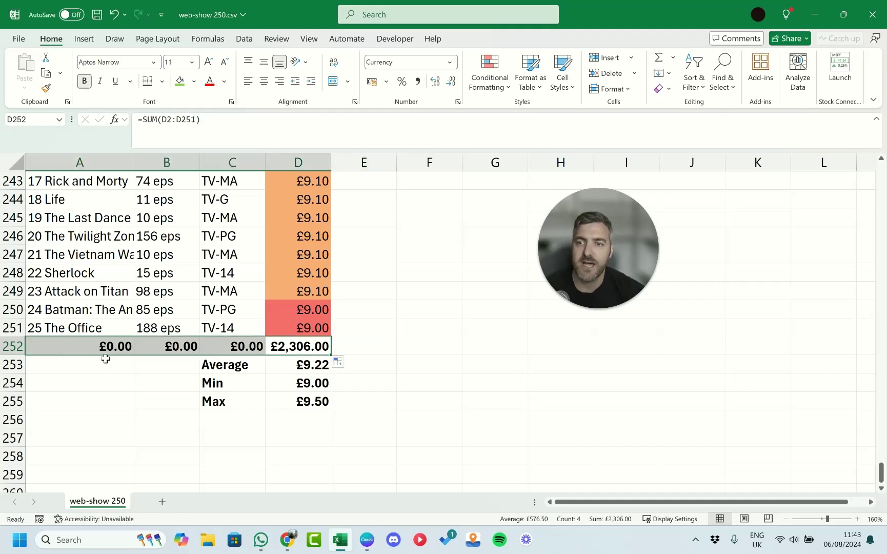
- Examine which cell ranges the copied SUM formulas in C252 and B252 refer to
{"action": "left_click", "coordinate": [229, 341]}
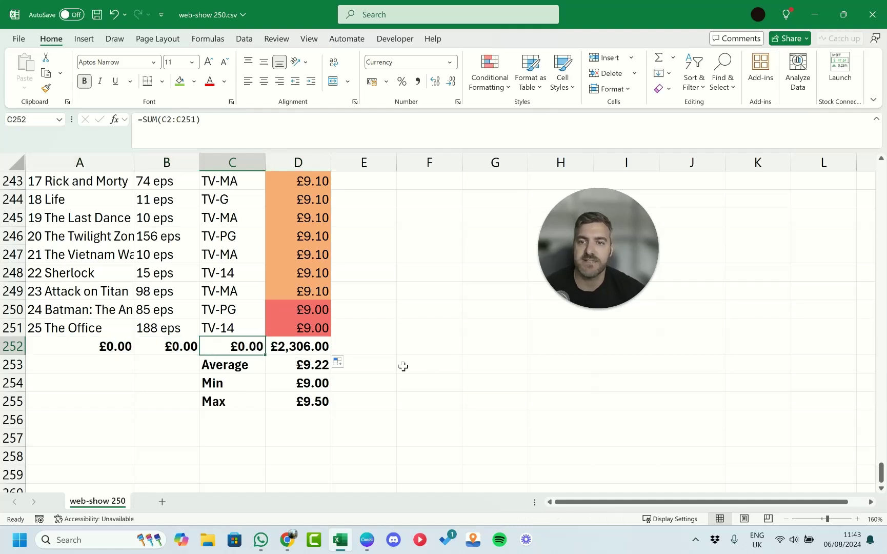
{"action": "double_click", "coordinate": [250, 345]}
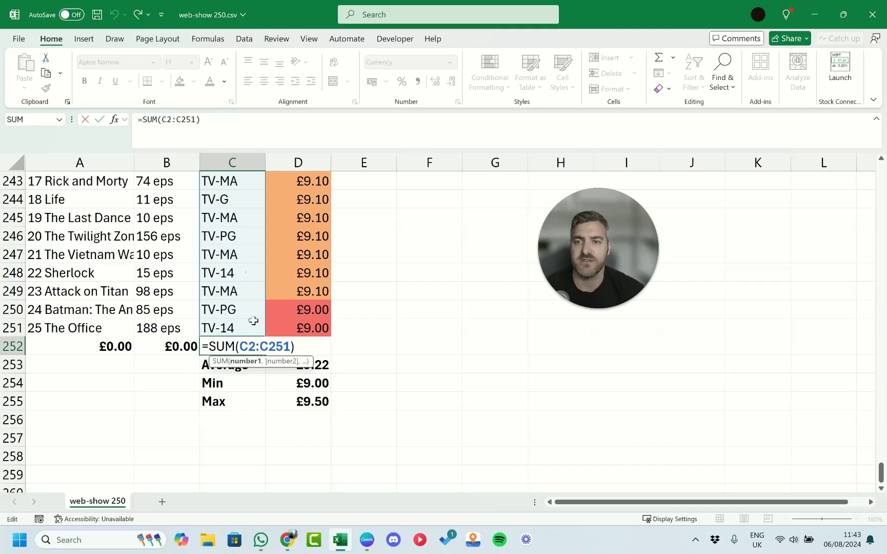
{"action": "double_click", "coordinate": [174, 348]}
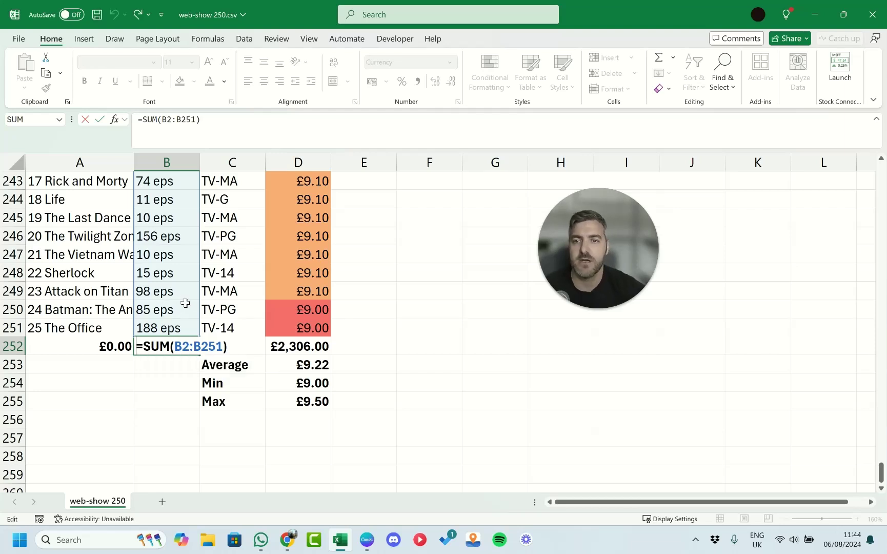
{"action": "key", "text": "ctrl+Return"}
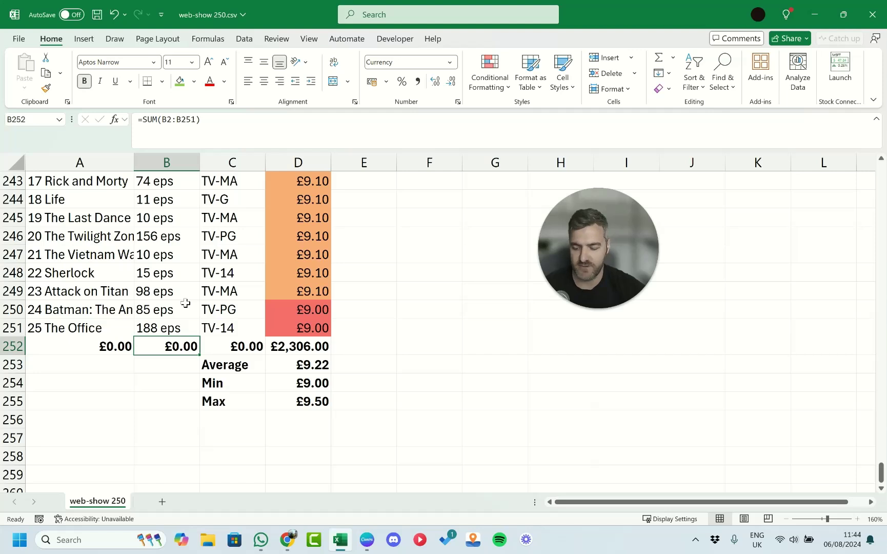
- Undo the fills of the Total formula across row 252
{"action": "key", "text": "ctrl+z"}
{"action": "key", "text": "ctrl+z"}
{"action": "key", "text": "ctrl+z"}
{"action": "key", "text": "ctrl+z"}
{"action": "key", "text": "ctrl+z"}
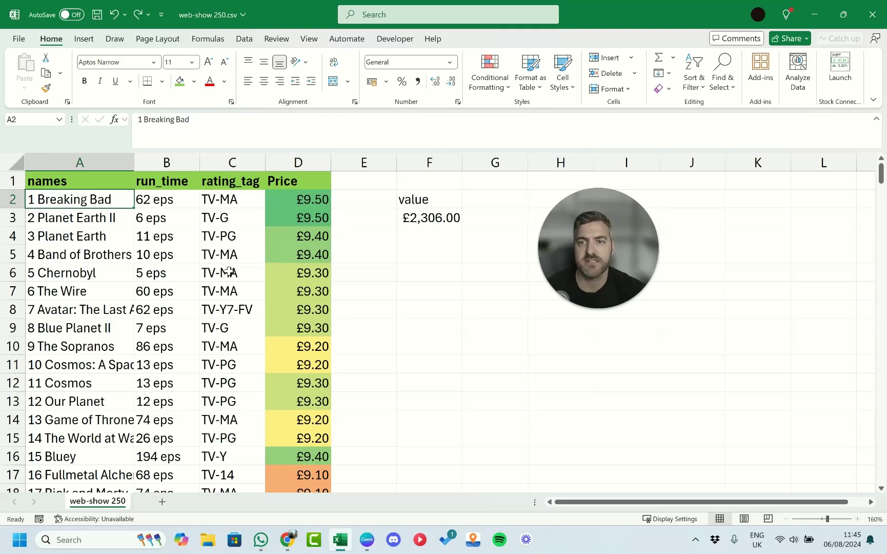
- Sort the show table by Price from largest to smallest
{"action": "left_click", "coordinate": [316, 200]}
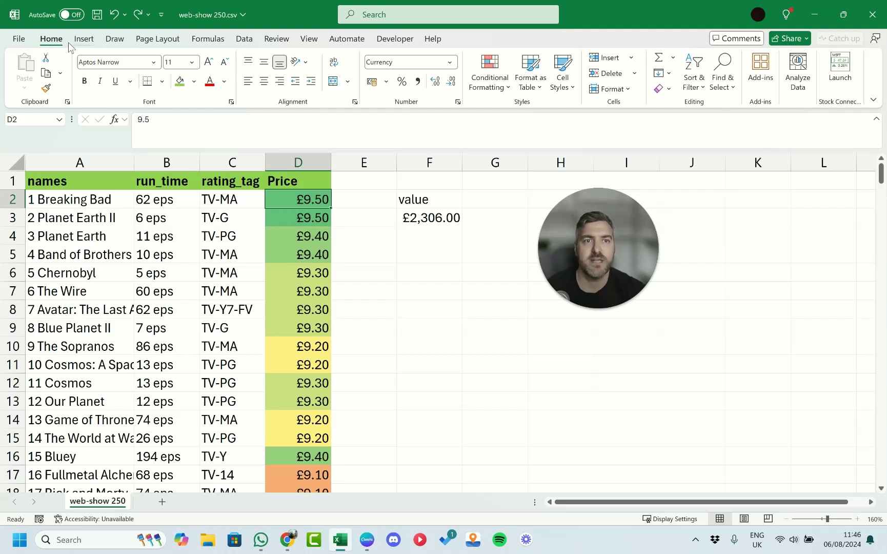
{"action": "left_click", "coordinate": [702, 82]}
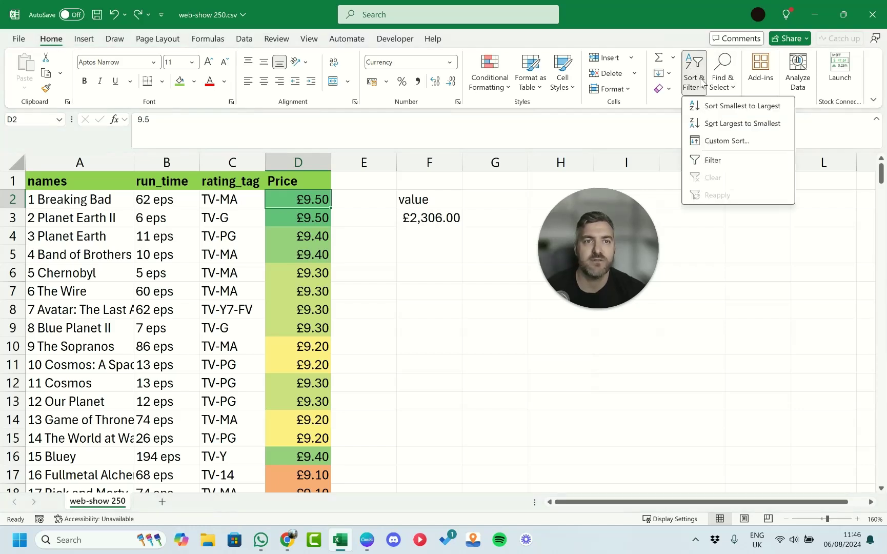
{"action": "left_click", "coordinate": [702, 82]}
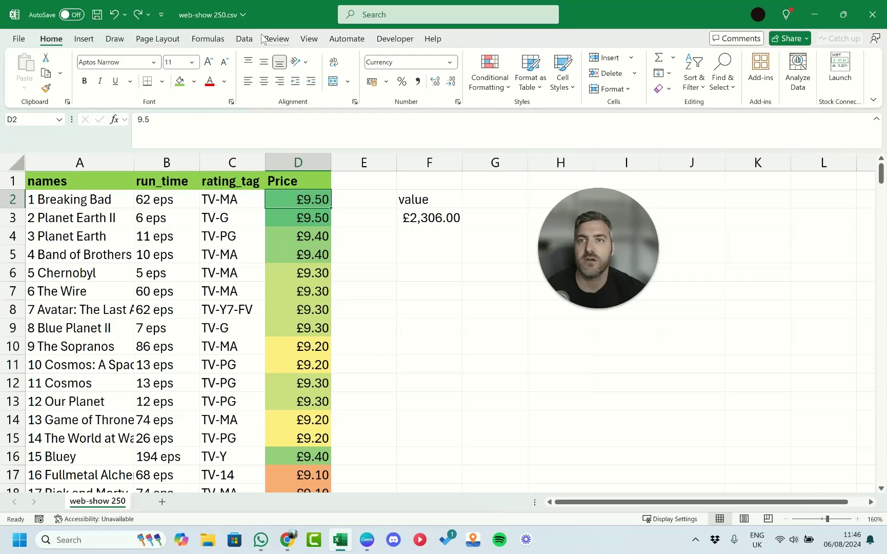
{"action": "left_click", "coordinate": [242, 40]}
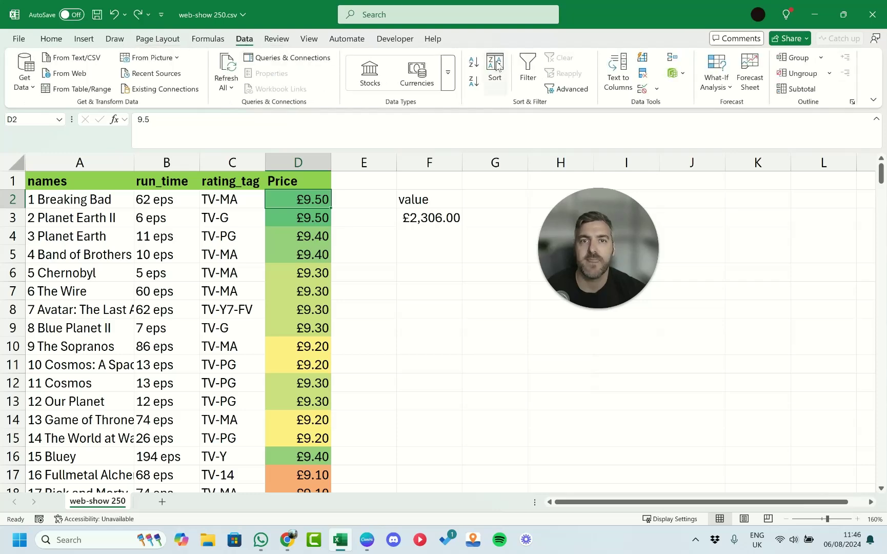
{"action": "left_click", "coordinate": [472, 83]}
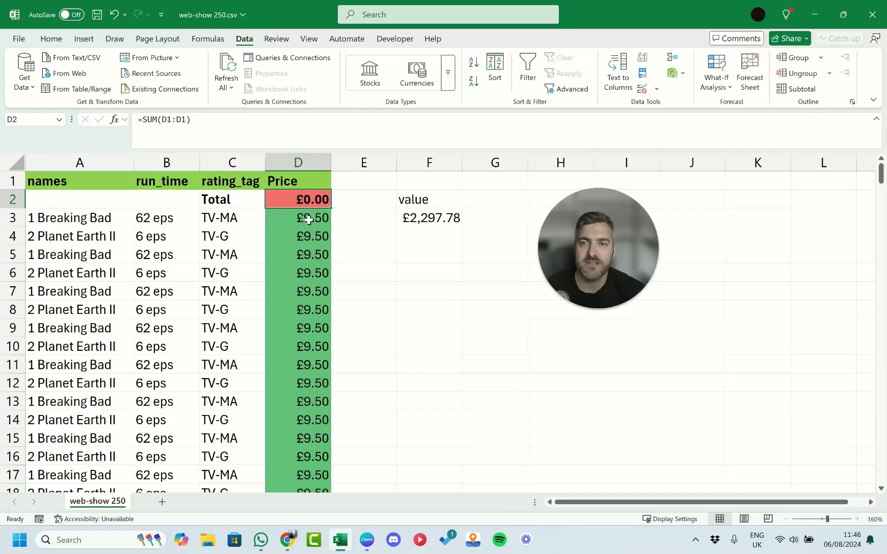
- Check how the show and summary rows are ordered by descending Price, and undo the sort
{"action": "scroll", "coordinate": [312, 308], "scroll_direction": "down", "scroll_amount": 8}
{"action": "scroll", "coordinate": [313, 308], "scroll_direction": "up", "scroll_amount": 4}
{"action": "scroll", "coordinate": [305, 244], "scroll_direction": "up", "scroll_amount": 2}
{"action": "scroll", "coordinate": [305, 244], "scroll_direction": "down", "scroll_amount": 5}
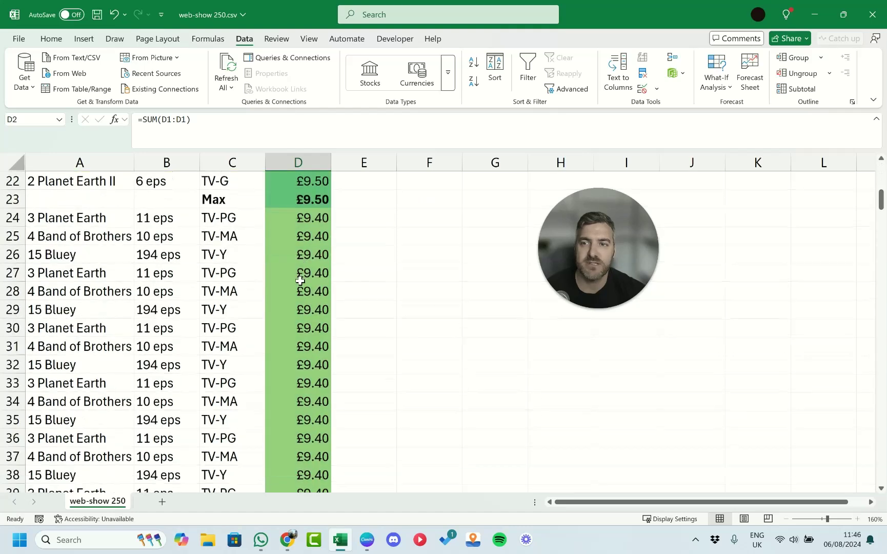
{"action": "scroll", "coordinate": [313, 261], "scroll_direction": "down", "scroll_amount": 5}
{"action": "scroll", "coordinate": [314, 261], "scroll_direction": "down", "scroll_amount": 12}
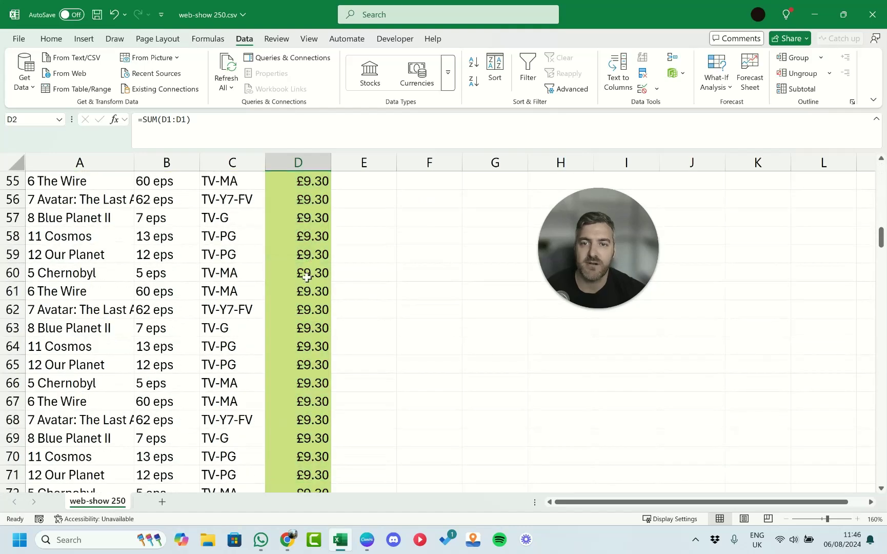
{"action": "left_click", "coordinate": [300, 304]}
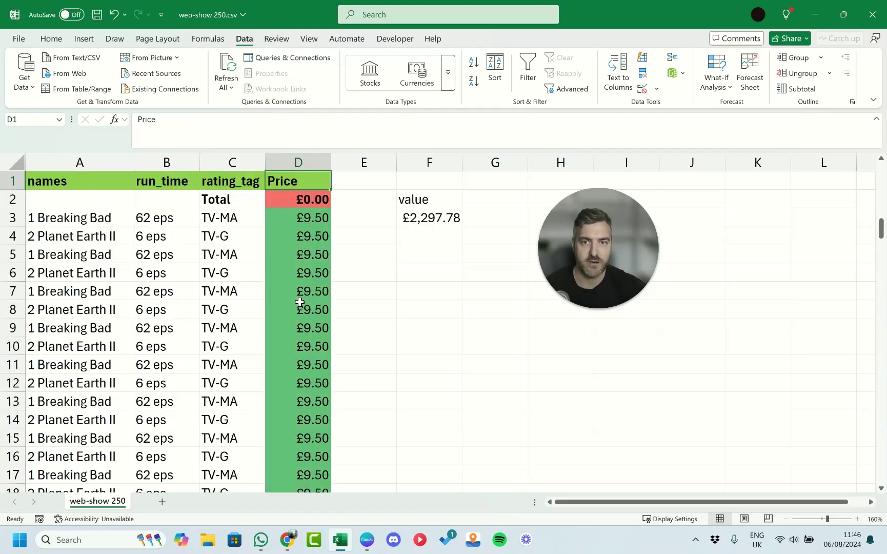
{"action": "key", "text": "Down"}
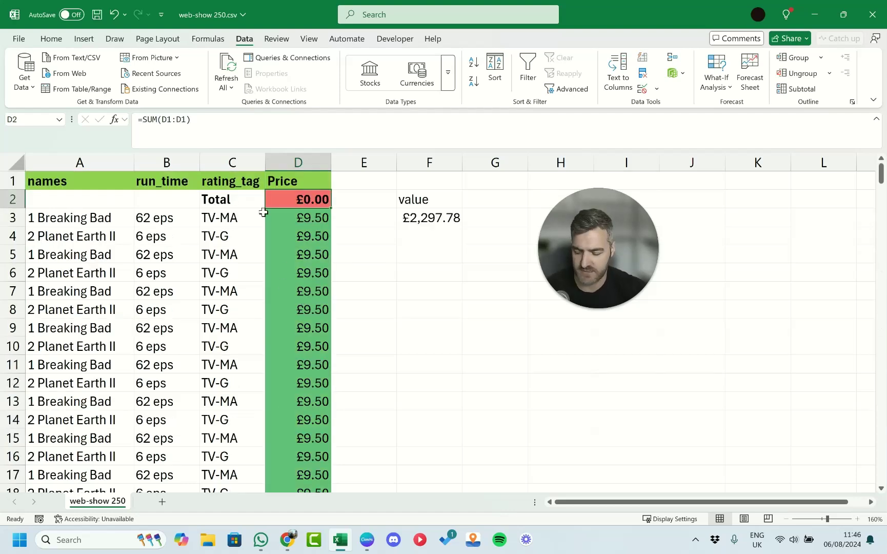
{"action": "key", "text": "ctrl+z"}
- Try sorting the table by Price from smallest to largest, check its last rows, and undo the sort
{"action": "left_click", "coordinate": [323, 198]}
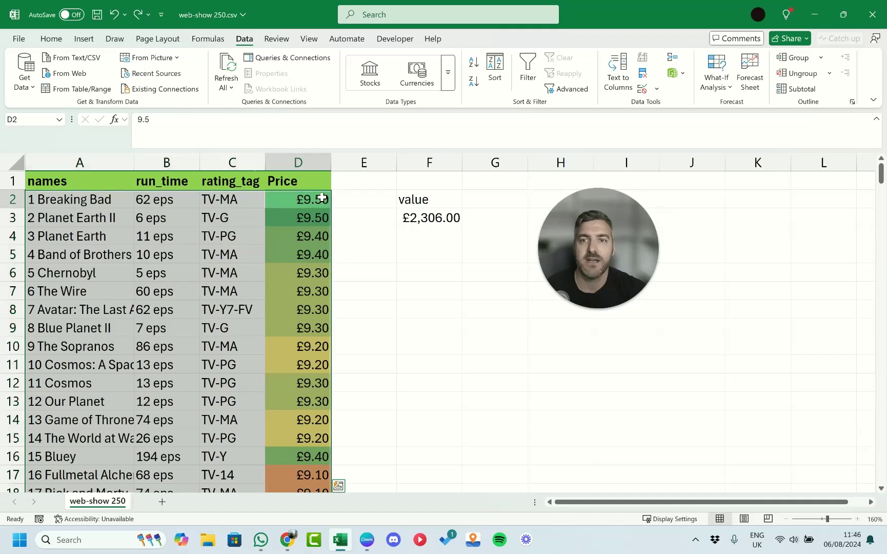
{"action": "key", "text": "ctrl+y"}
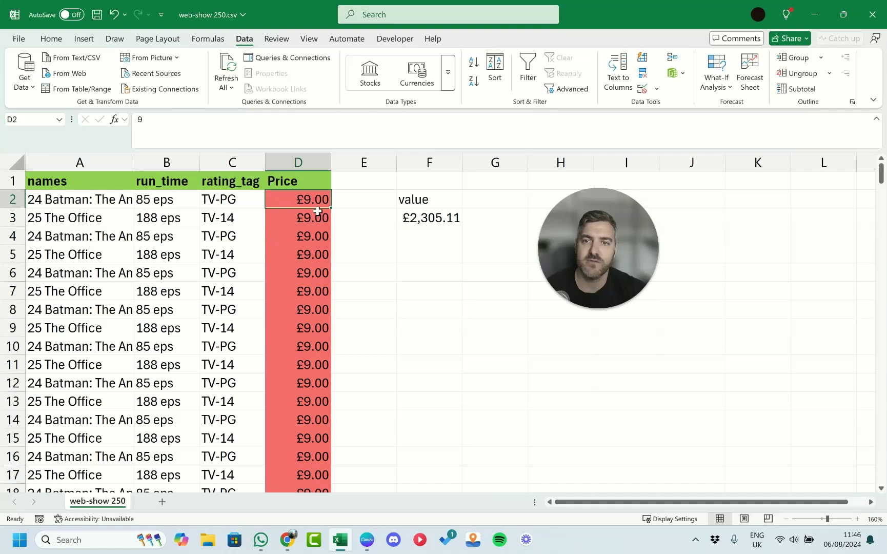
{"action": "key", "text": "ctrl+z"}
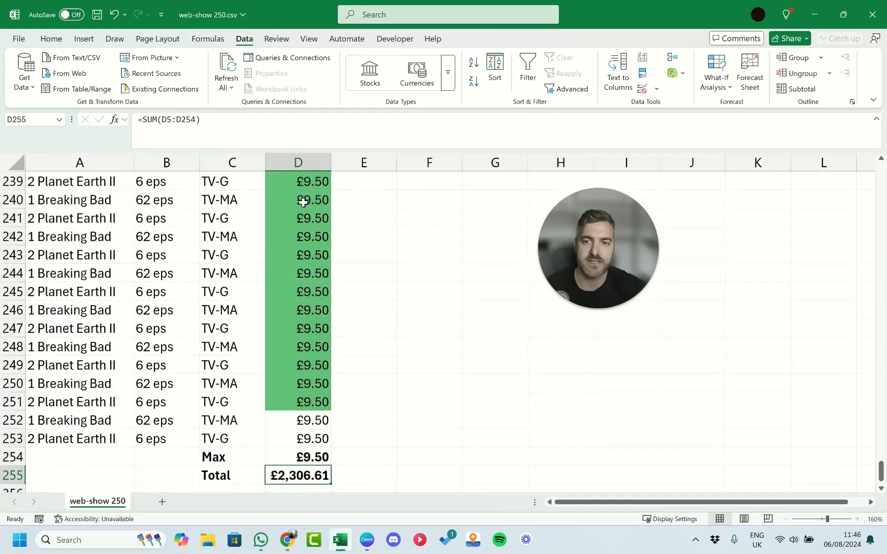
{"action": "key", "text": "Up"}
{"action": "key", "text": "Up"}
{"action": "key", "text": "Up"}
{"action": "key", "text": "Up"}
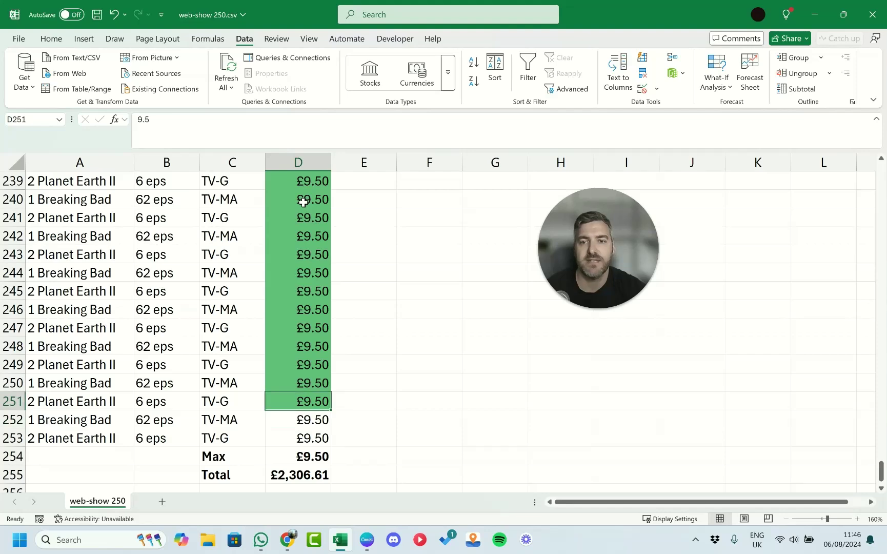
{"action": "key", "text": "ctrl+z"}
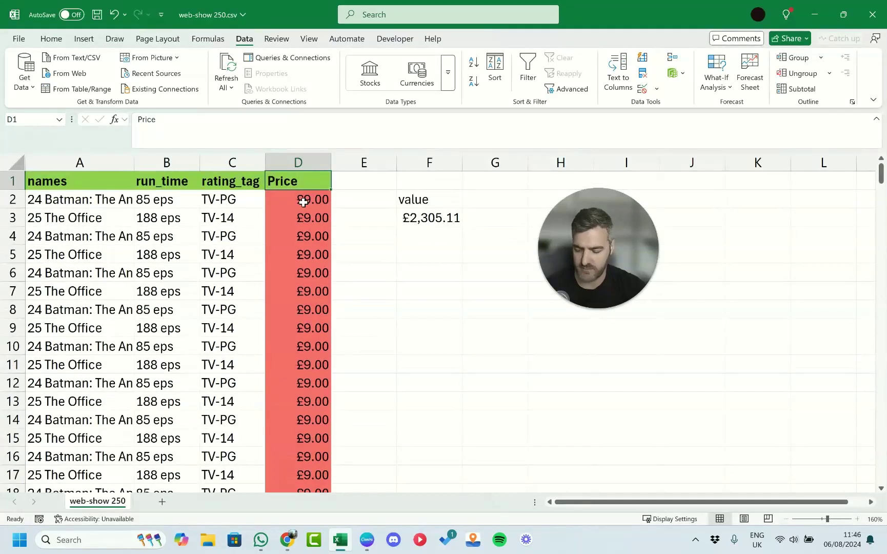
{"action": "key", "text": "ctrl+z"}
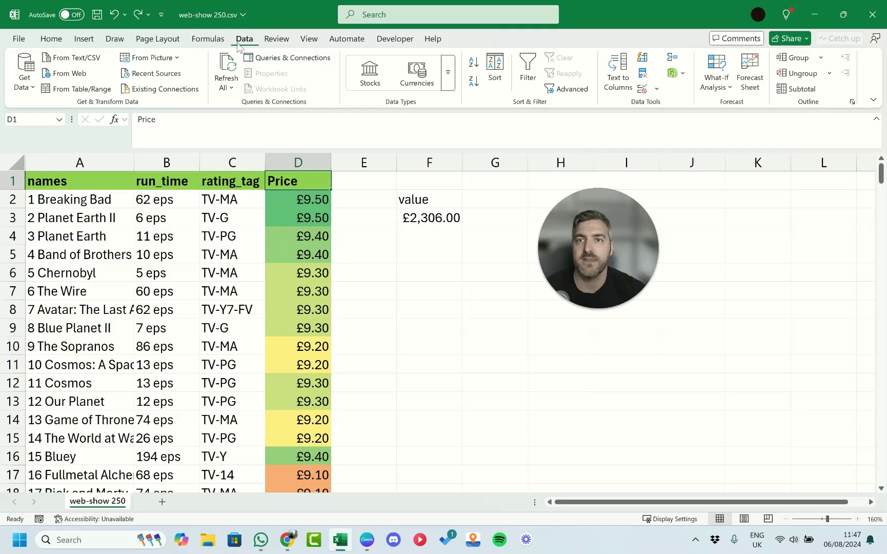
- Turn on filtering for the header row and filter the Price column by the darkest green cell colour
{"action": "left_click", "coordinate": [528, 72]}
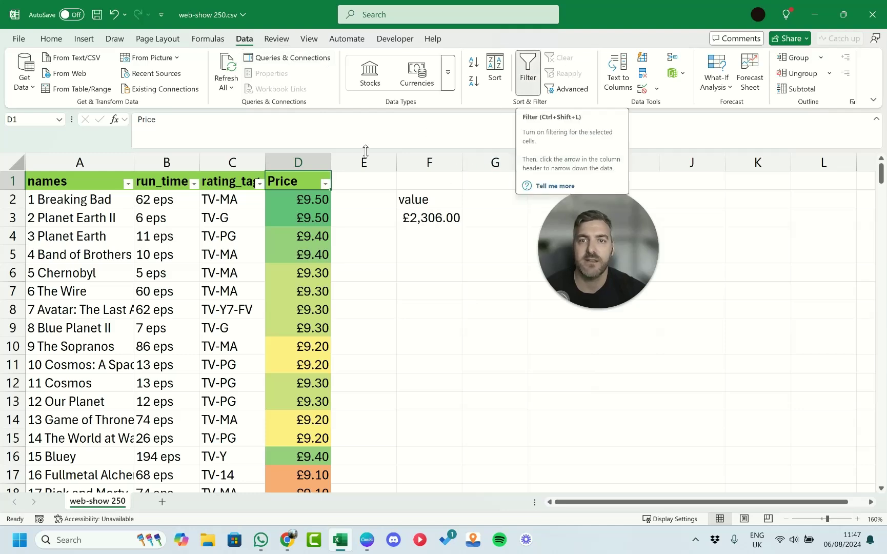
{"action": "left_click", "coordinate": [325, 185]}
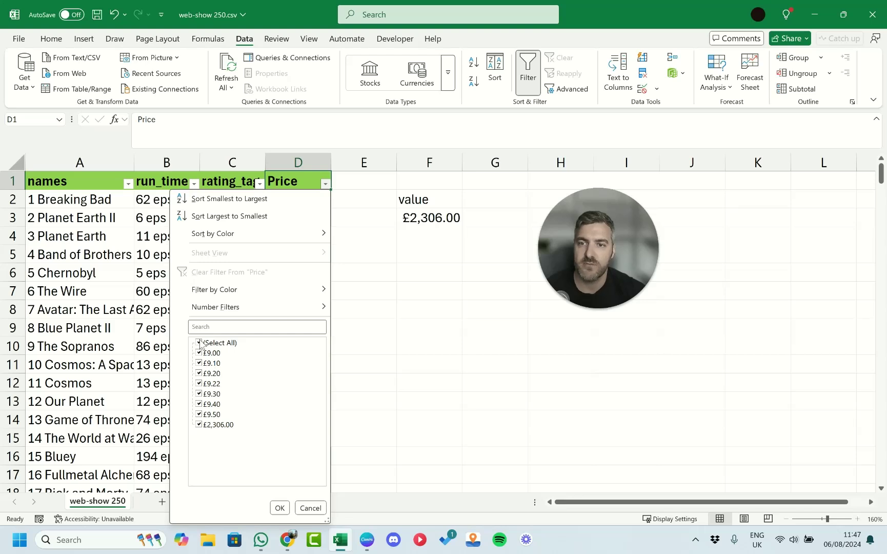
{"action": "mouse_move", "coordinate": [253, 295]}
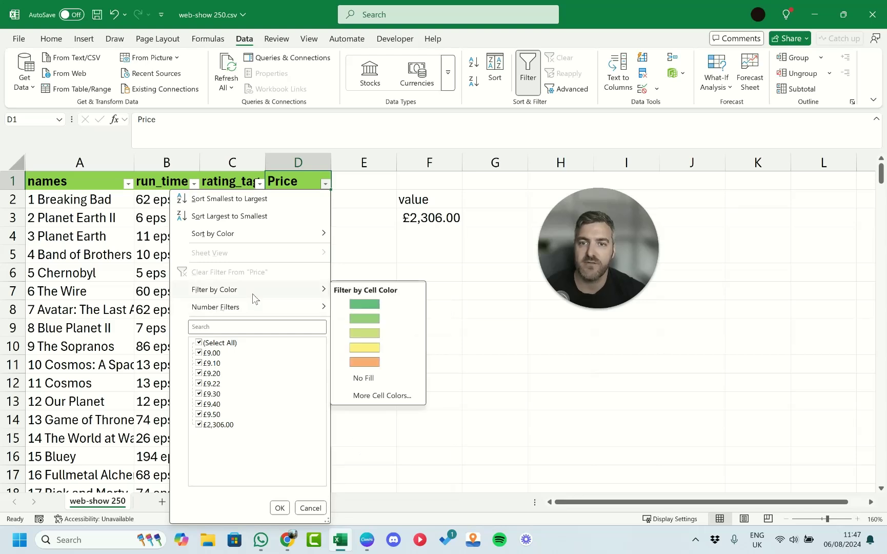
{"action": "left_click", "coordinate": [365, 304]}
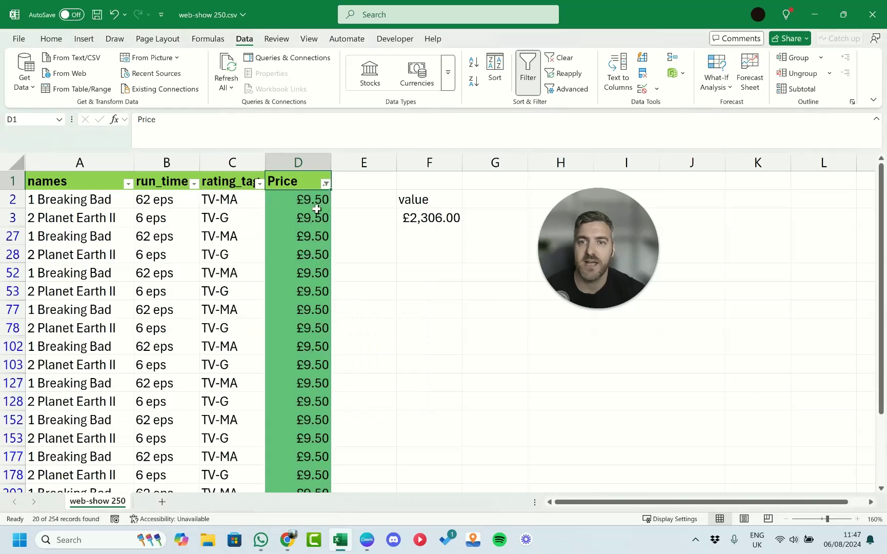
{"action": "scroll", "coordinate": [323, 261], "scroll_direction": "down", "scroll_amount": 8}
{"action": "scroll", "coordinate": [318, 279], "scroll_direction": "up", "scroll_amount": 6}
{"action": "scroll", "coordinate": [318, 284], "scroll_direction": "up", "scroll_amount": 2}
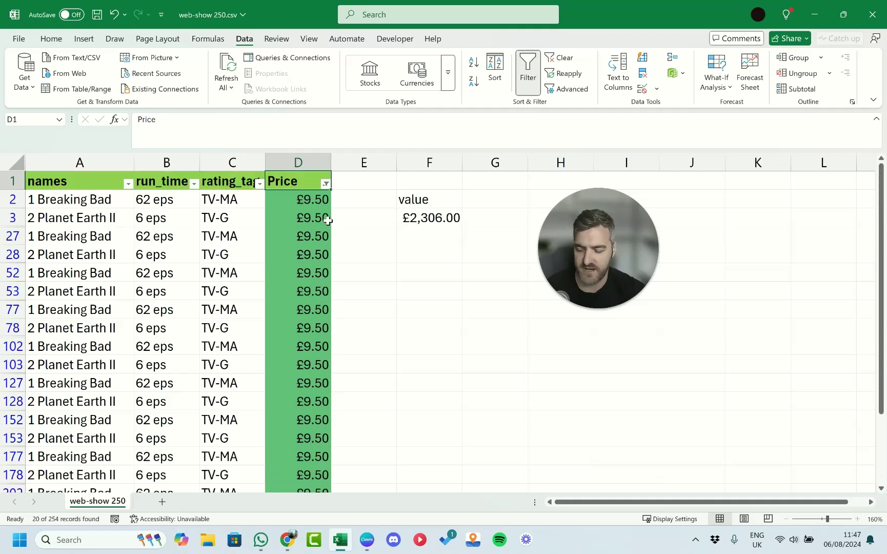
- Clear the colour filter and filter the Price column by value to show only £9.50
{"action": "key", "text": "alt+a+c"}
{"action": "left_click", "coordinate": [325, 184]}
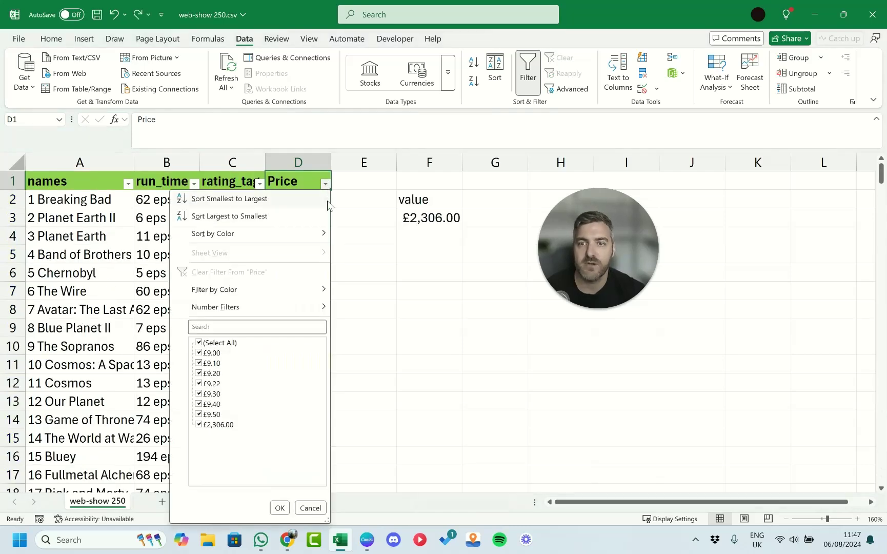
{"action": "left_click", "coordinate": [199, 344]}
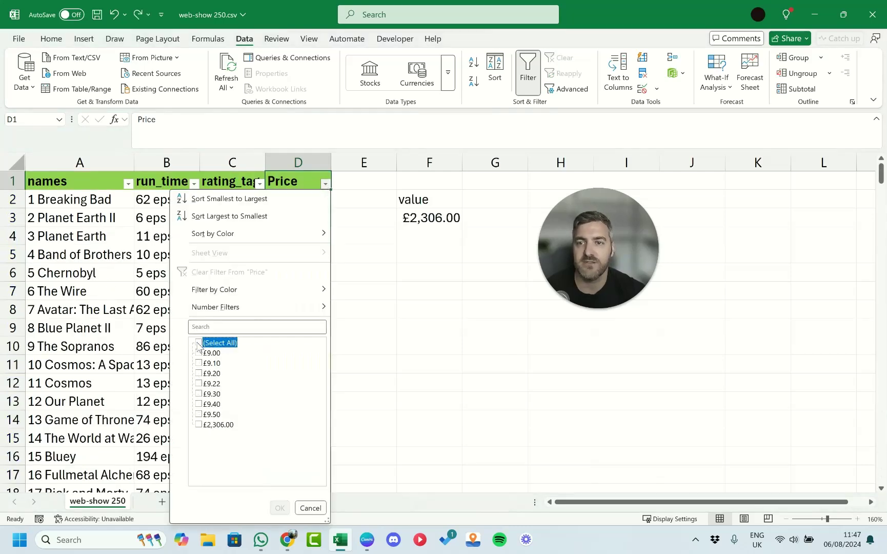
{"action": "left_click", "coordinate": [198, 414]}
{"action": "left_click", "coordinate": [280, 507]}
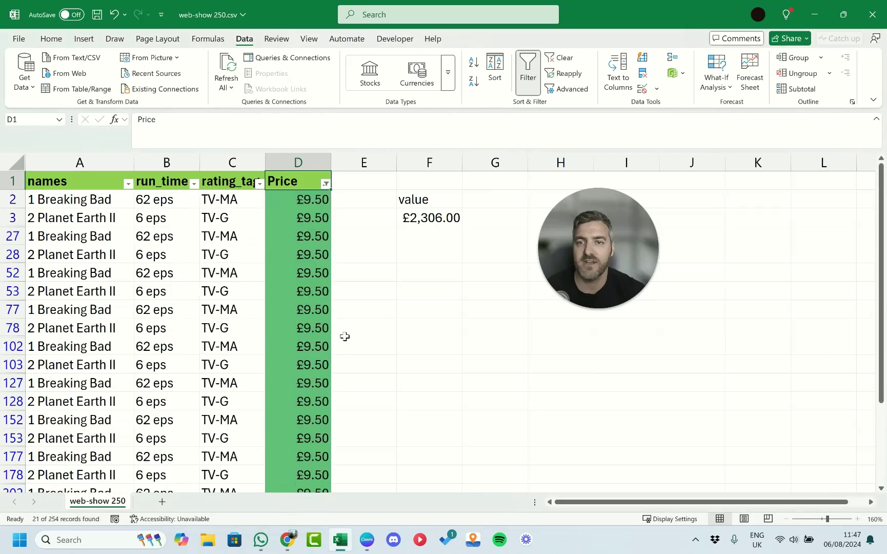
{"action": "scroll", "coordinate": [348, 324], "scroll_direction": "down", "scroll_amount": 6}
{"action": "scroll", "coordinate": [352, 324], "scroll_direction": "up", "scroll_amount": 4}
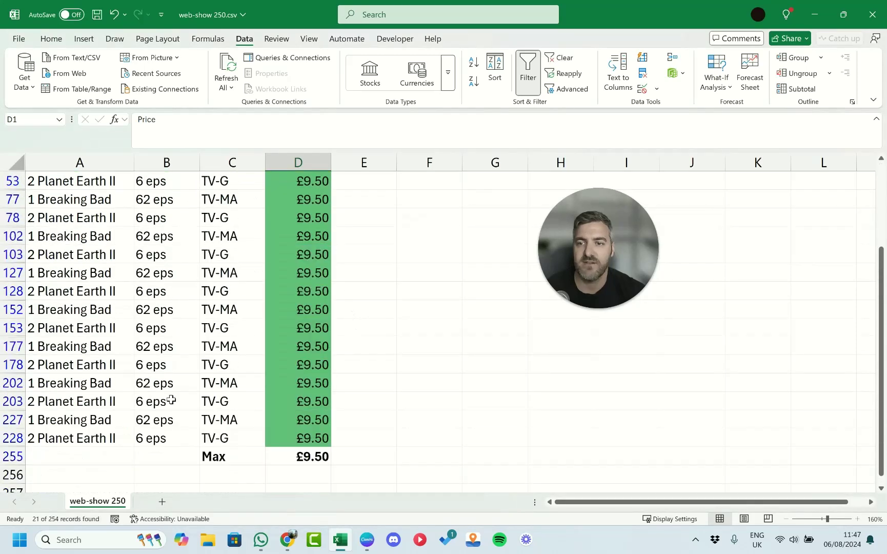
{"action": "scroll", "coordinate": [354, 389], "scroll_direction": "up", "scroll_amount": 2}
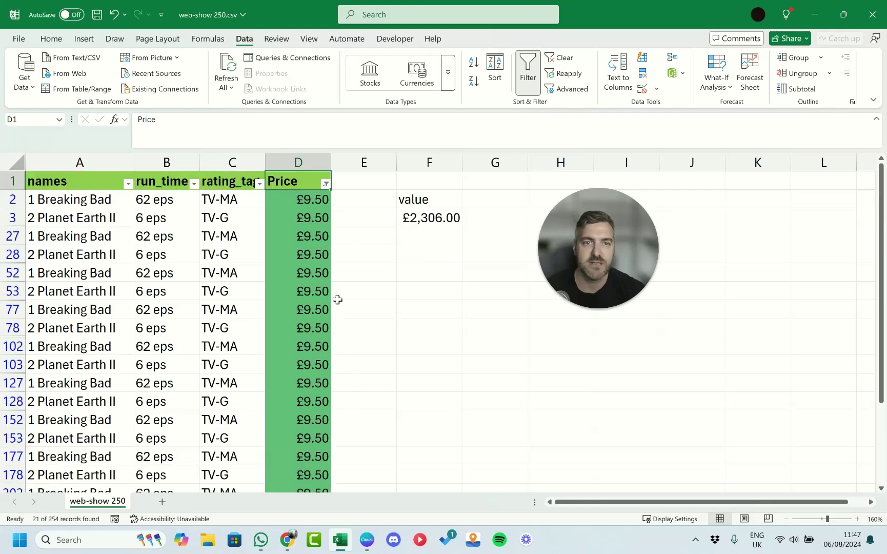
- Filter the Price column by value to show only £9.00 and £9.10, and look through the matching rows
{"action": "left_click", "coordinate": [325, 183]}
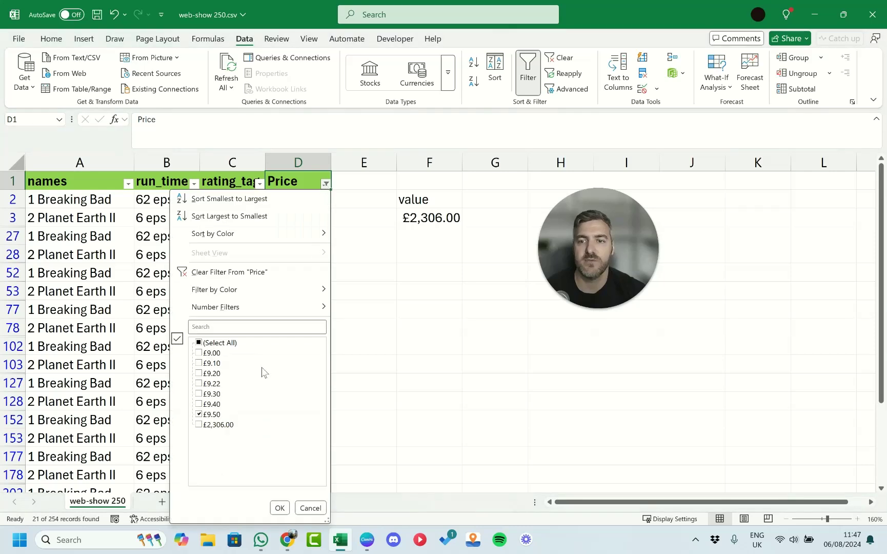
{"action": "left_click", "coordinate": [199, 414]}
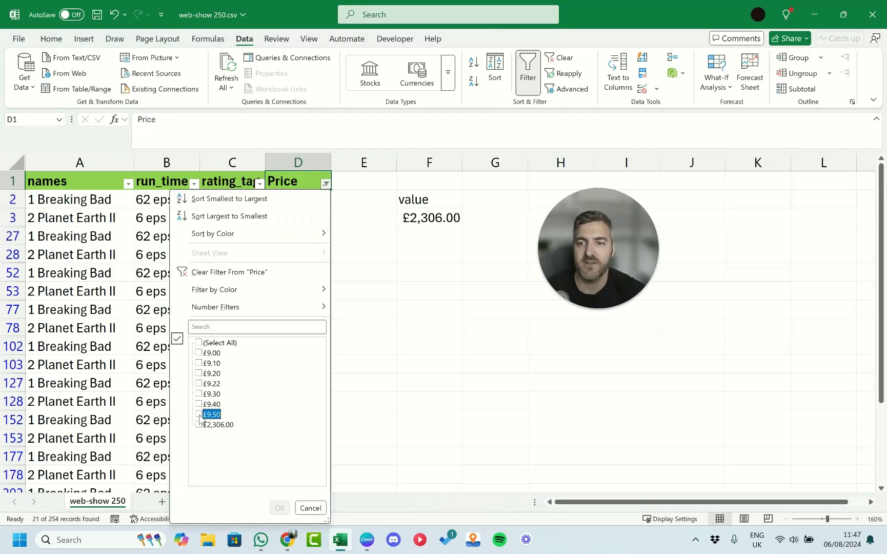
{"action": "left_click", "coordinate": [198, 353]}
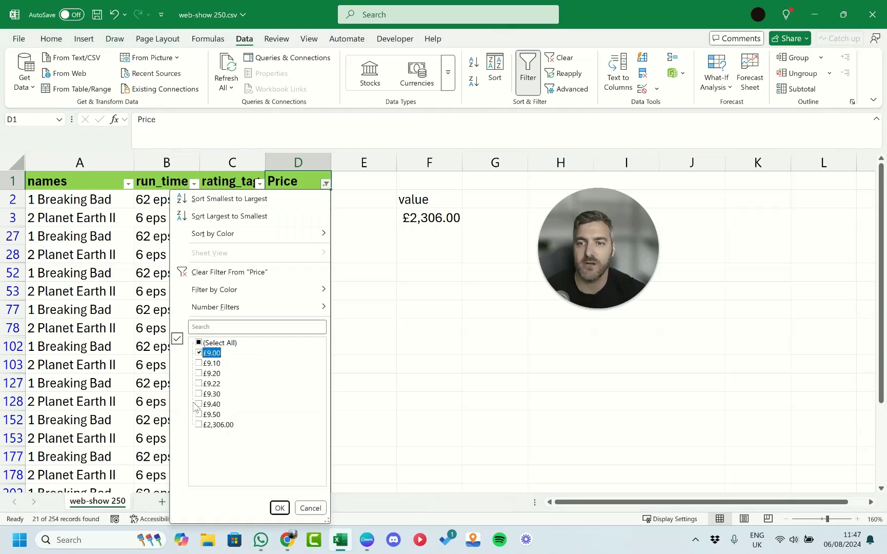
{"action": "left_click", "coordinate": [199, 363]}
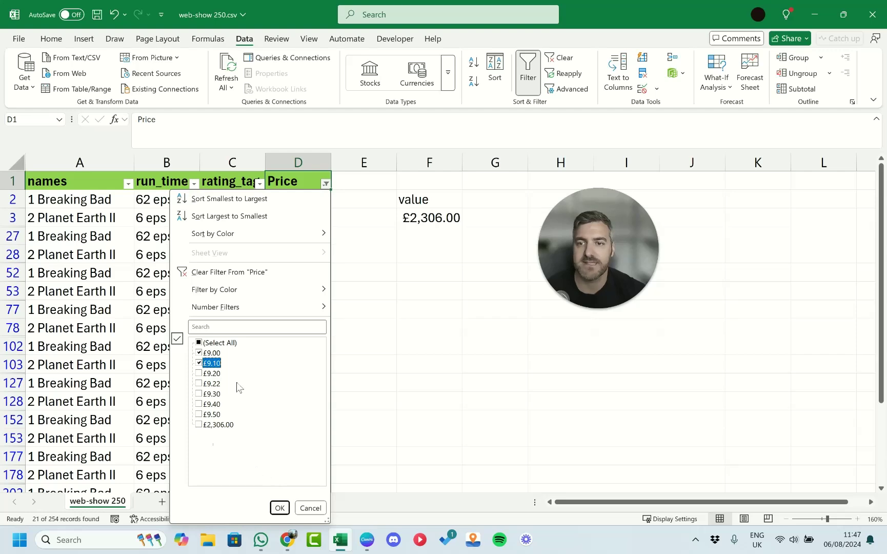
{"action": "left_click", "coordinate": [279, 507]}
{"action": "scroll", "coordinate": [334, 336], "scroll_direction": "down", "scroll_amount": 17}
{"action": "scroll", "coordinate": [334, 332], "scroll_direction": "down", "scroll_amount": 13}
{"action": "scroll", "coordinate": [331, 333], "scroll_direction": "up", "scroll_amount": 20}
{"action": "scroll", "coordinate": [330, 333], "scroll_direction": "up", "scroll_amount": 9}
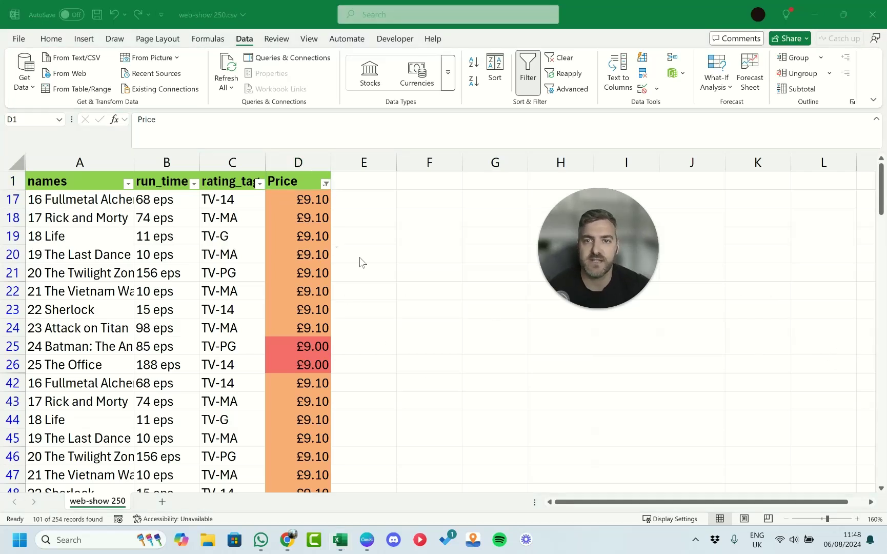
- Reselect all values in the Price filter to show every row of the table again
{"action": "left_click", "coordinate": [328, 187]}
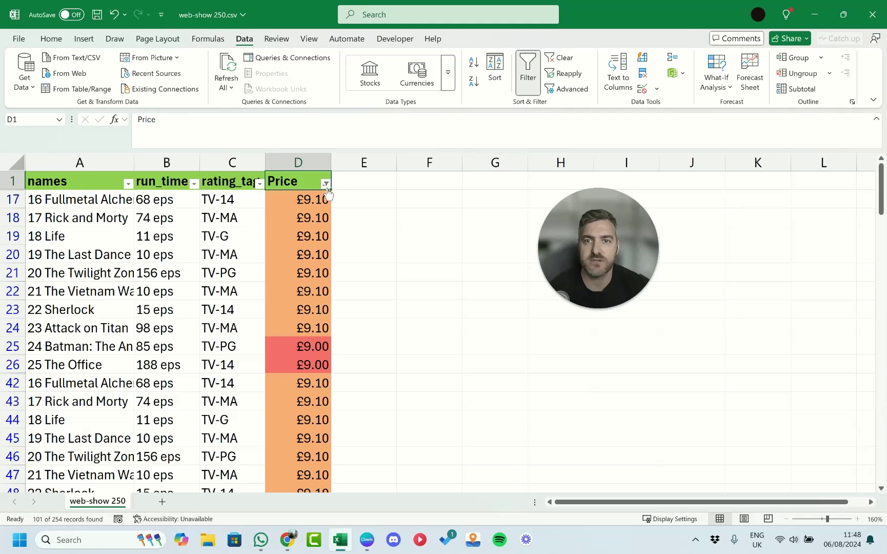
{"action": "left_click", "coordinate": [326, 183]}
{"action": "left_click", "coordinate": [226, 342]}
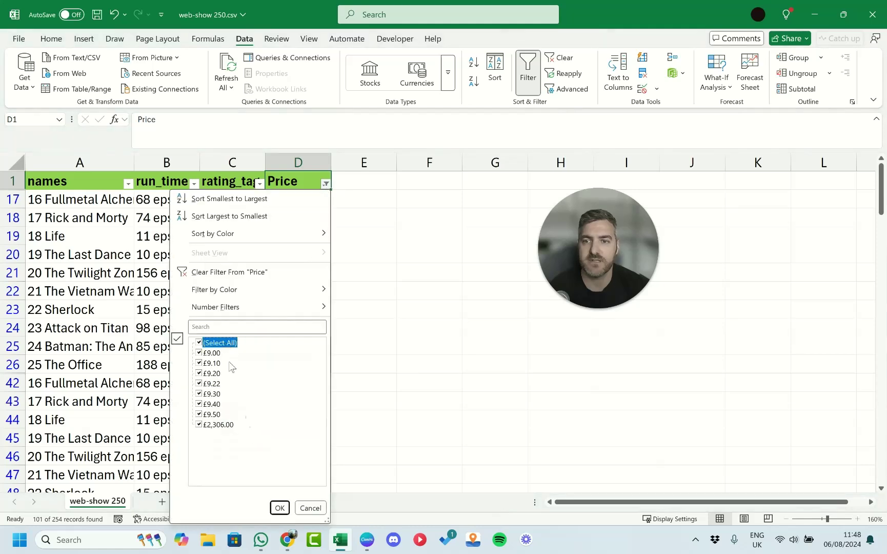
{"action": "left_click", "coordinate": [280, 507]}
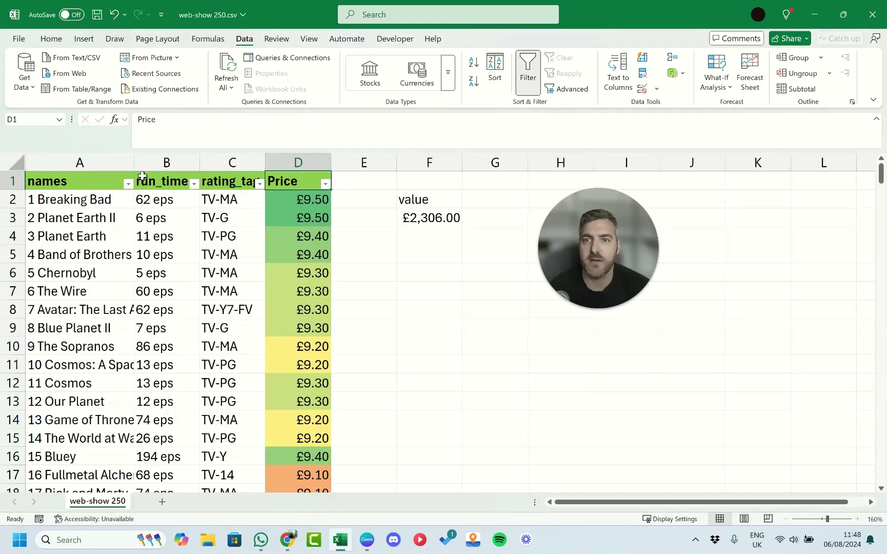
- Remove the "value" label and the amount beneath it from cells F2:F3
{"action": "left_click_drag", "start_coordinate": [439, 202], "coordinate": [434, 221]}
{"action": "right_click", "coordinate": [433, 221]}
{"action": "left_click", "coordinate": [486, 273]}
{"action": "left_click", "coordinate": [429, 253]}
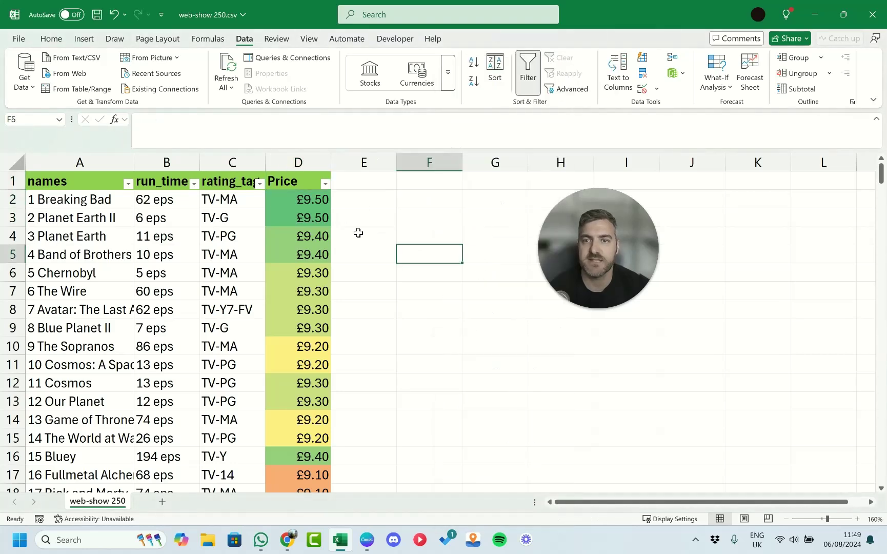
- Freeze the top row of the sheet to keep the column headers in view while scrolling
{"action": "scroll", "coordinate": [170, 258], "scroll_direction": "down", "scroll_amount": 12}
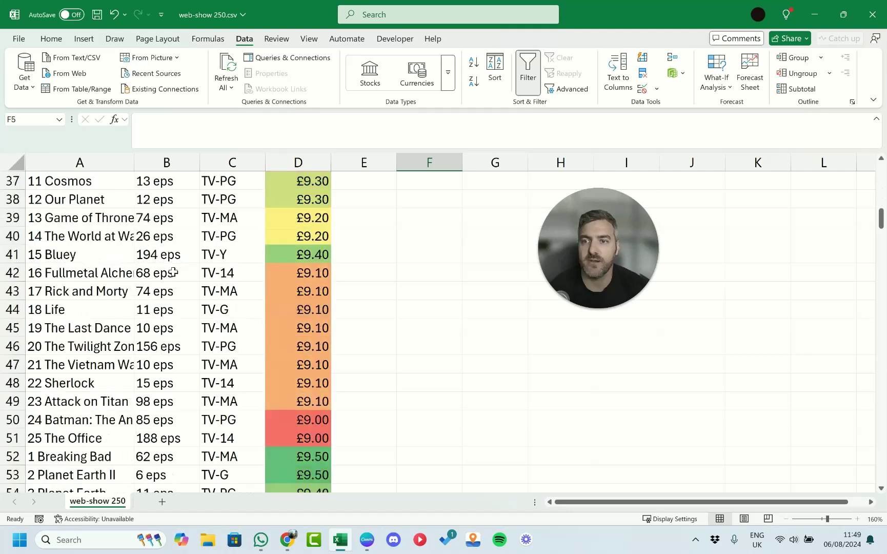
{"action": "scroll", "coordinate": [173, 273], "scroll_direction": "down", "scroll_amount": 7}
{"action": "scroll", "coordinate": [173, 270], "scroll_direction": "up", "scroll_amount": 13}
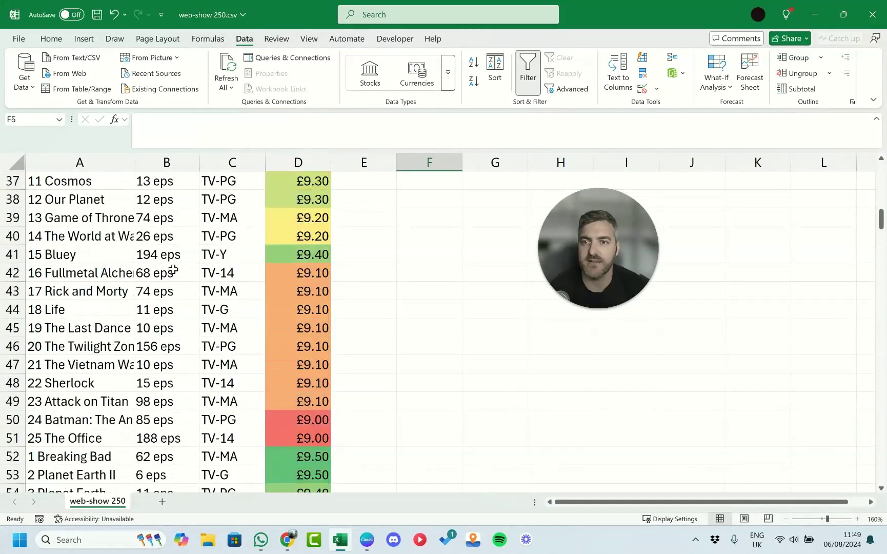
{"action": "scroll", "coordinate": [173, 268], "scroll_direction": "up", "scroll_amount": 6}
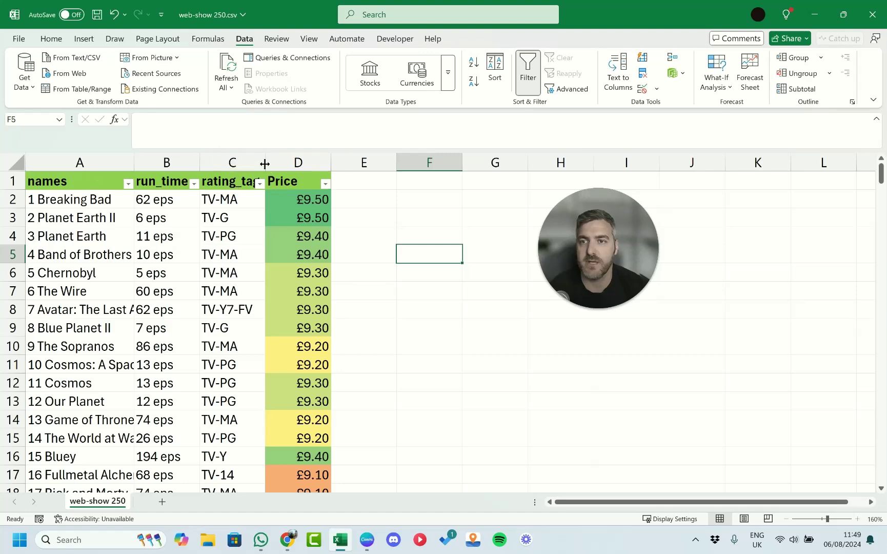
{"action": "scroll", "coordinate": [168, 225], "scroll_direction": "down", "scroll_amount": 11}
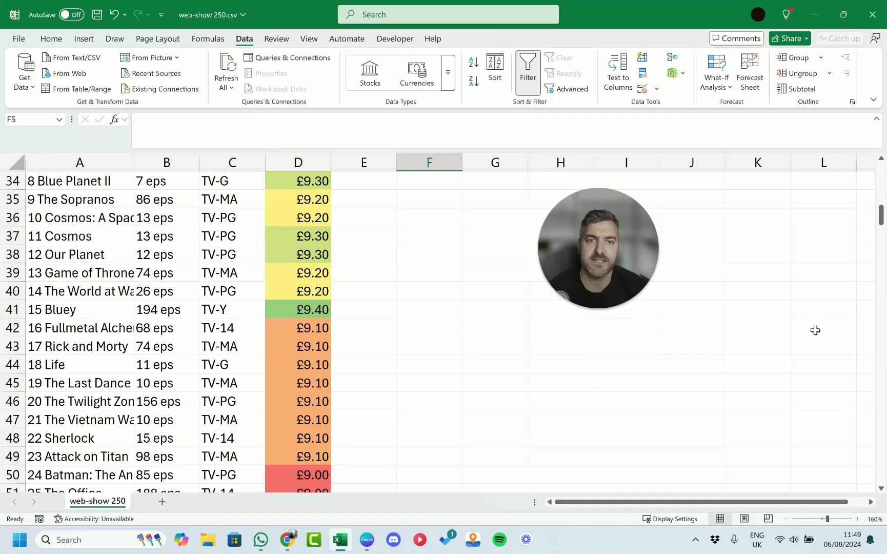
{"action": "scroll", "coordinate": [299, 348], "scroll_direction": "up", "scroll_amount": 11}
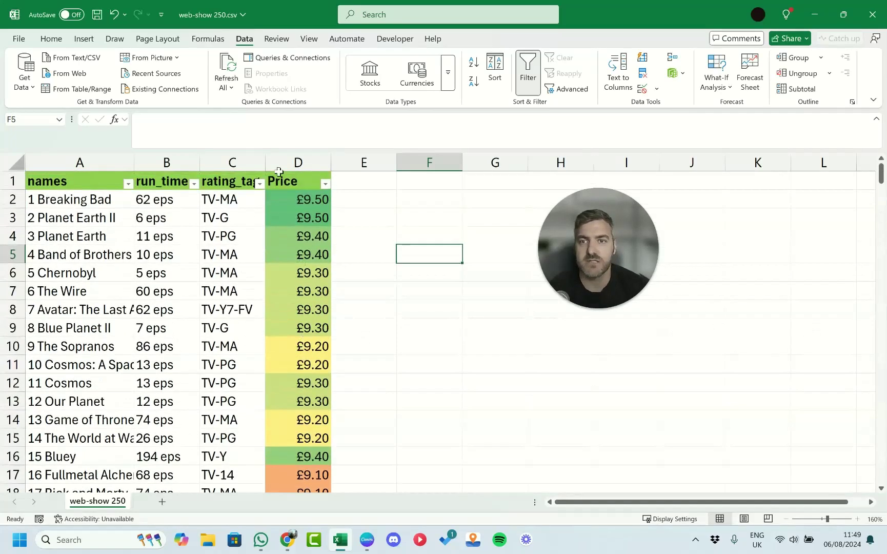
{"action": "left_click", "coordinate": [47, 186]}
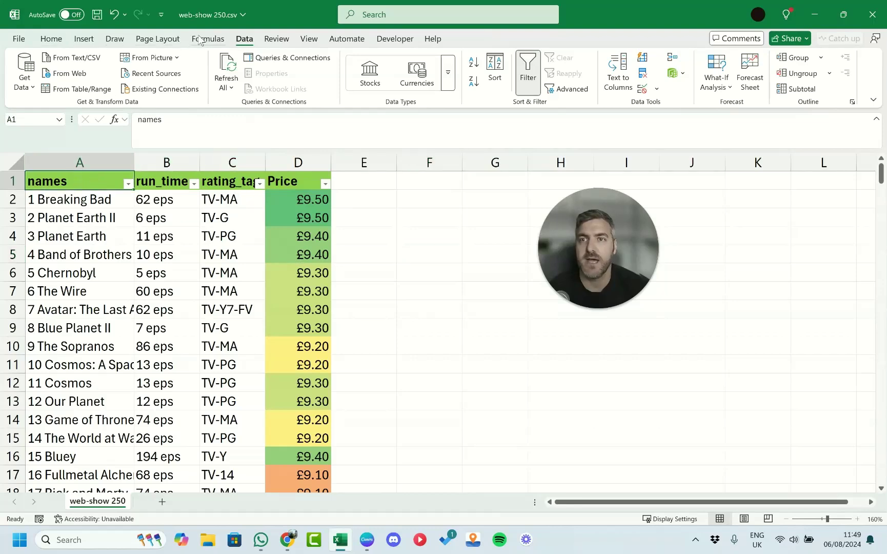
{"action": "left_click", "coordinate": [313, 39]}
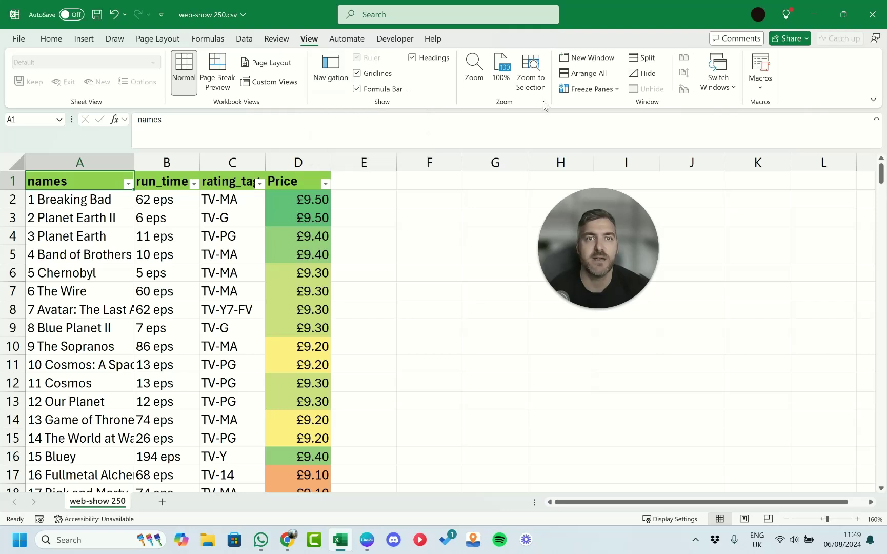
{"action": "left_click", "coordinate": [616, 90]}
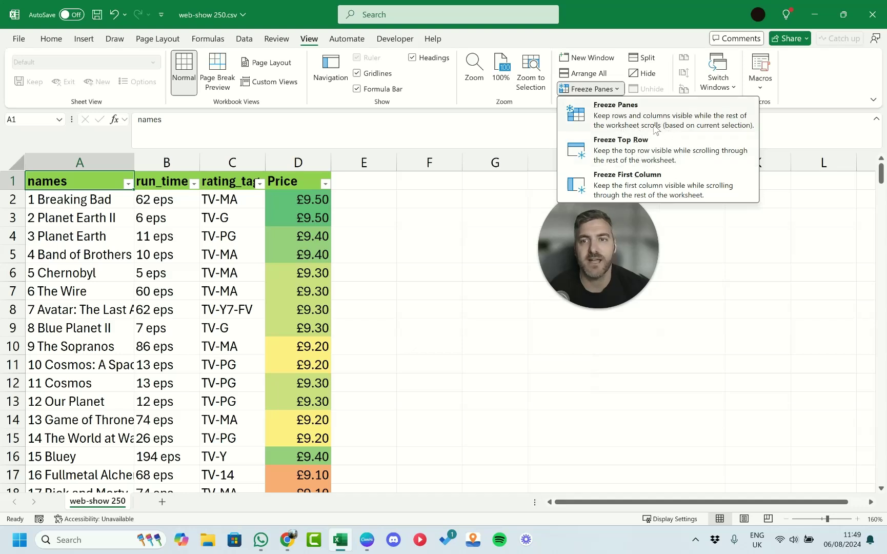
{"action": "left_click", "coordinate": [643, 154]}
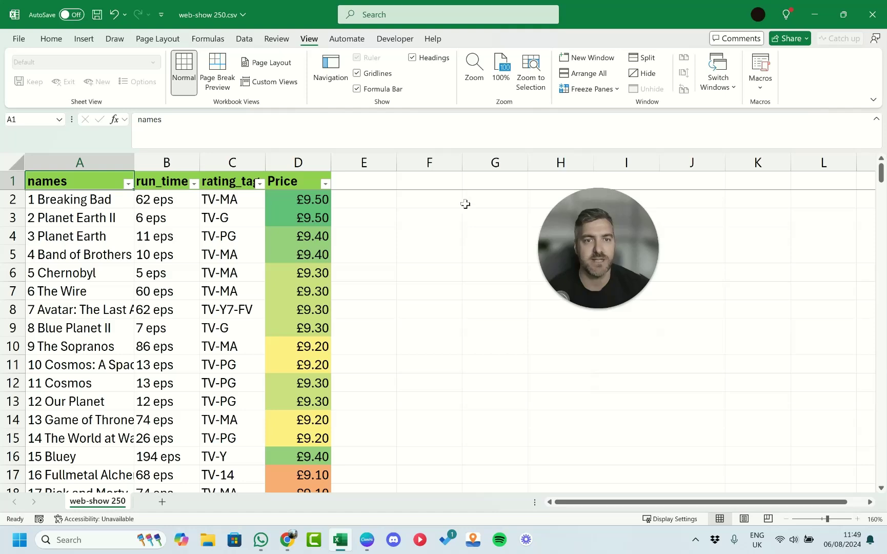
- Check that the header row stays in view further down the show list
{"action": "scroll", "coordinate": [244, 291], "scroll_direction": "down", "scroll_amount": 7}
{"action": "scroll", "coordinate": [245, 290], "scroll_direction": "down", "scroll_amount": 20}
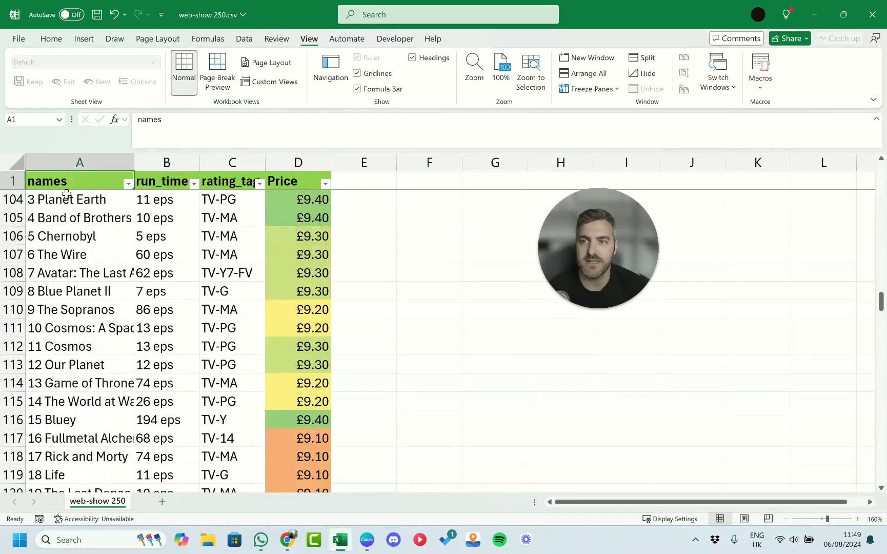
{"action": "scroll", "coordinate": [142, 297], "scroll_direction": "down", "scroll_amount": 4}
{"action": "scroll", "coordinate": [141, 296], "scroll_direction": "down", "scroll_amount": 7}
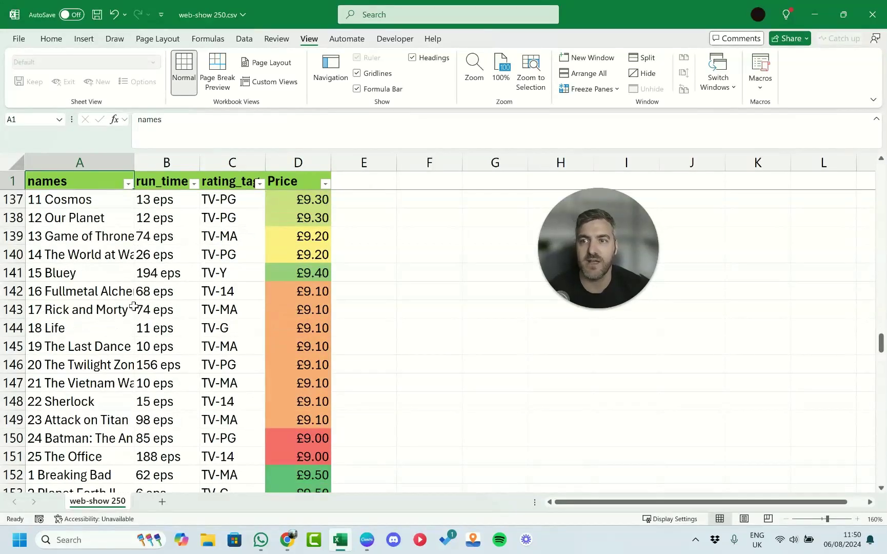
{"action": "scroll", "coordinate": [133, 308], "scroll_direction": "down", "scroll_amount": 3}
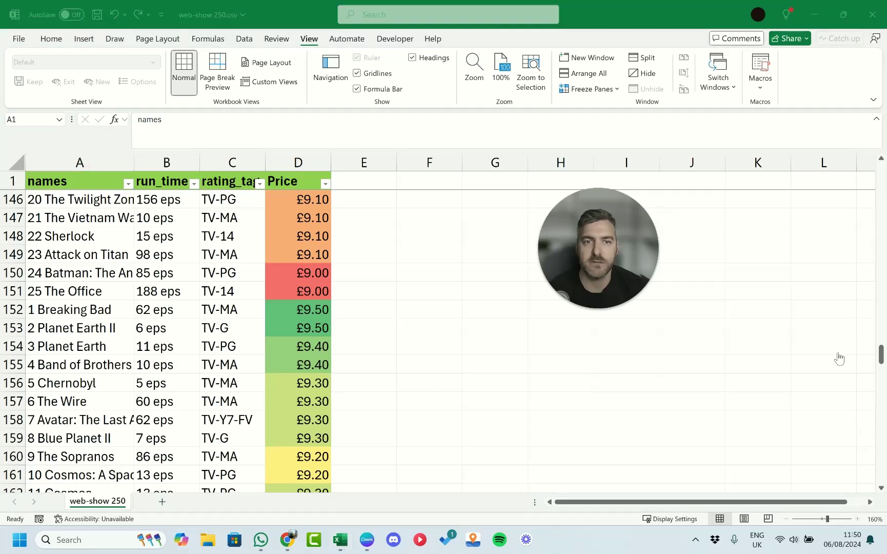
{"action": "scroll", "coordinate": [187, 290], "scroll_direction": "down", "scroll_amount": 4}
{"action": "scroll", "coordinate": [95, 338], "scroll_direction": "up", "scroll_amount": 6}
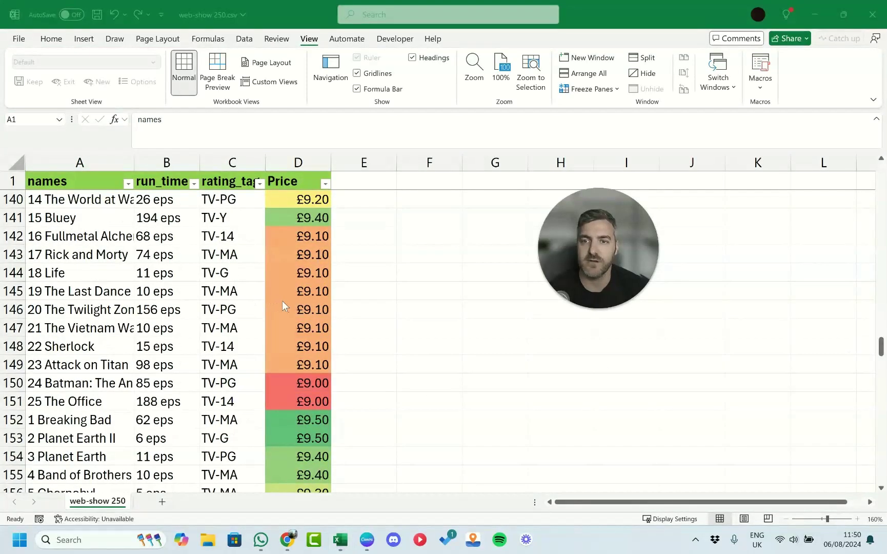
- Jump the selection back and forth between the Price header and the column's last filled cell, and finish on D5
{"action": "left_click", "coordinate": [314, 308]}
{"action": "key", "text": "ctrl+Up"}
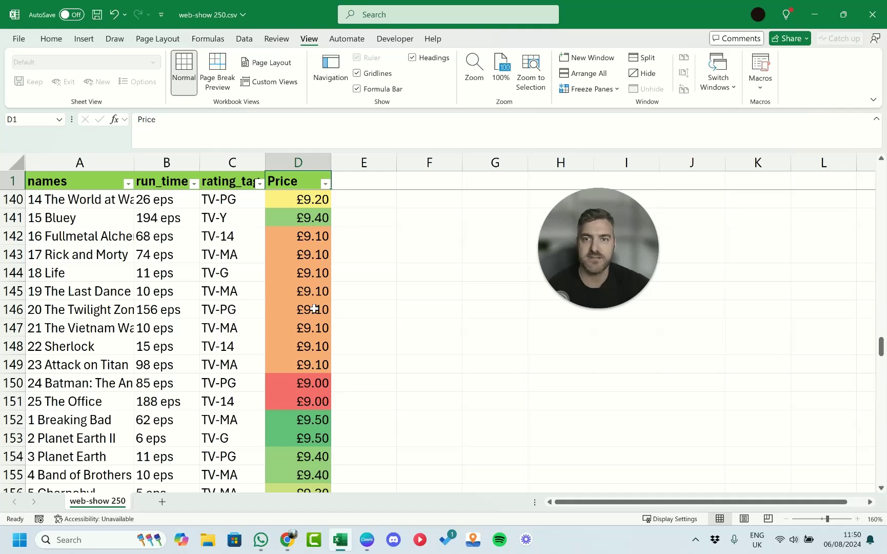
{"action": "key", "text": "ctrl+Down"}
{"action": "key", "text": "ctrl+Up"}
{"action": "key", "text": "ctrl+Down"}
{"action": "key", "text": "Up"}
{"action": "key", "text": "ctrl+Up"}
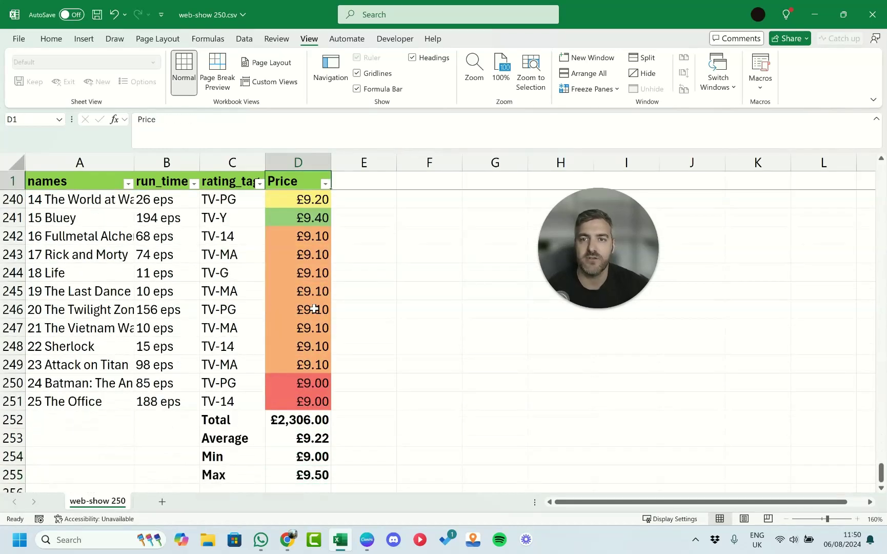
{"action": "key", "text": "Down"}
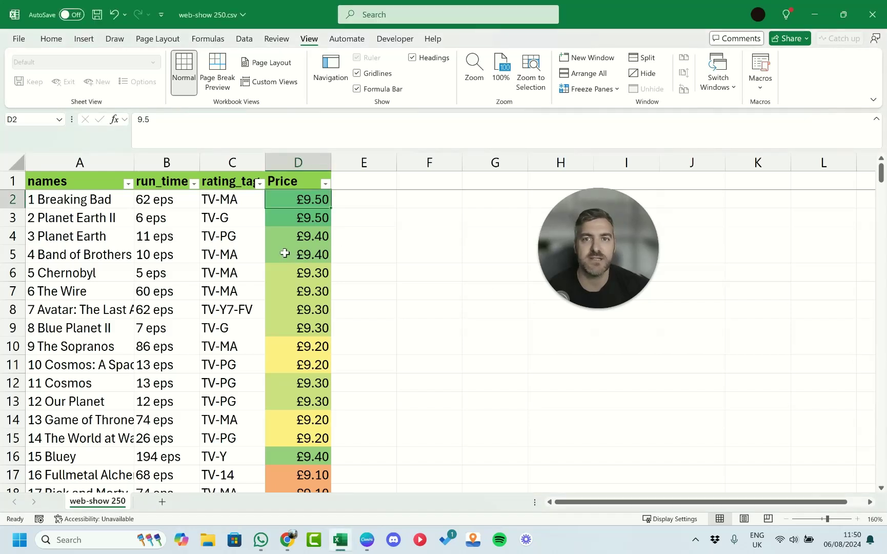
{"action": "left_click", "coordinate": [315, 253]}
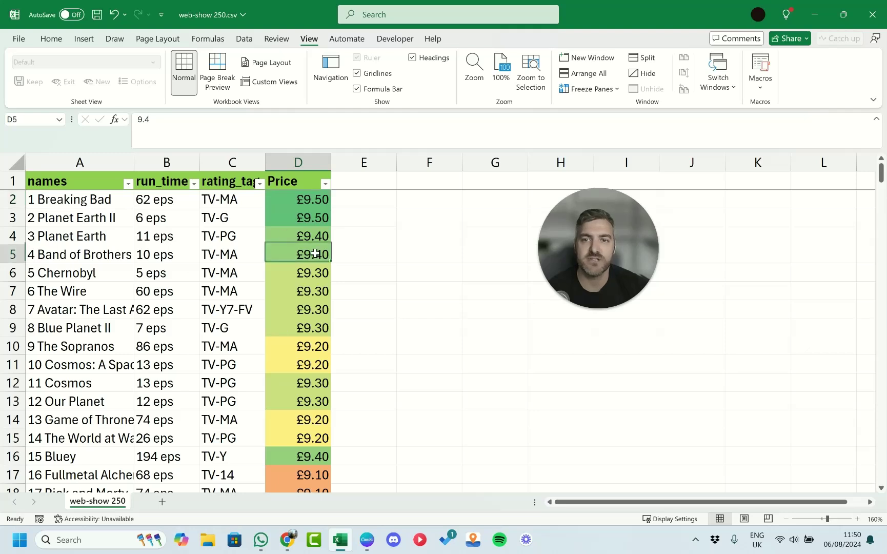